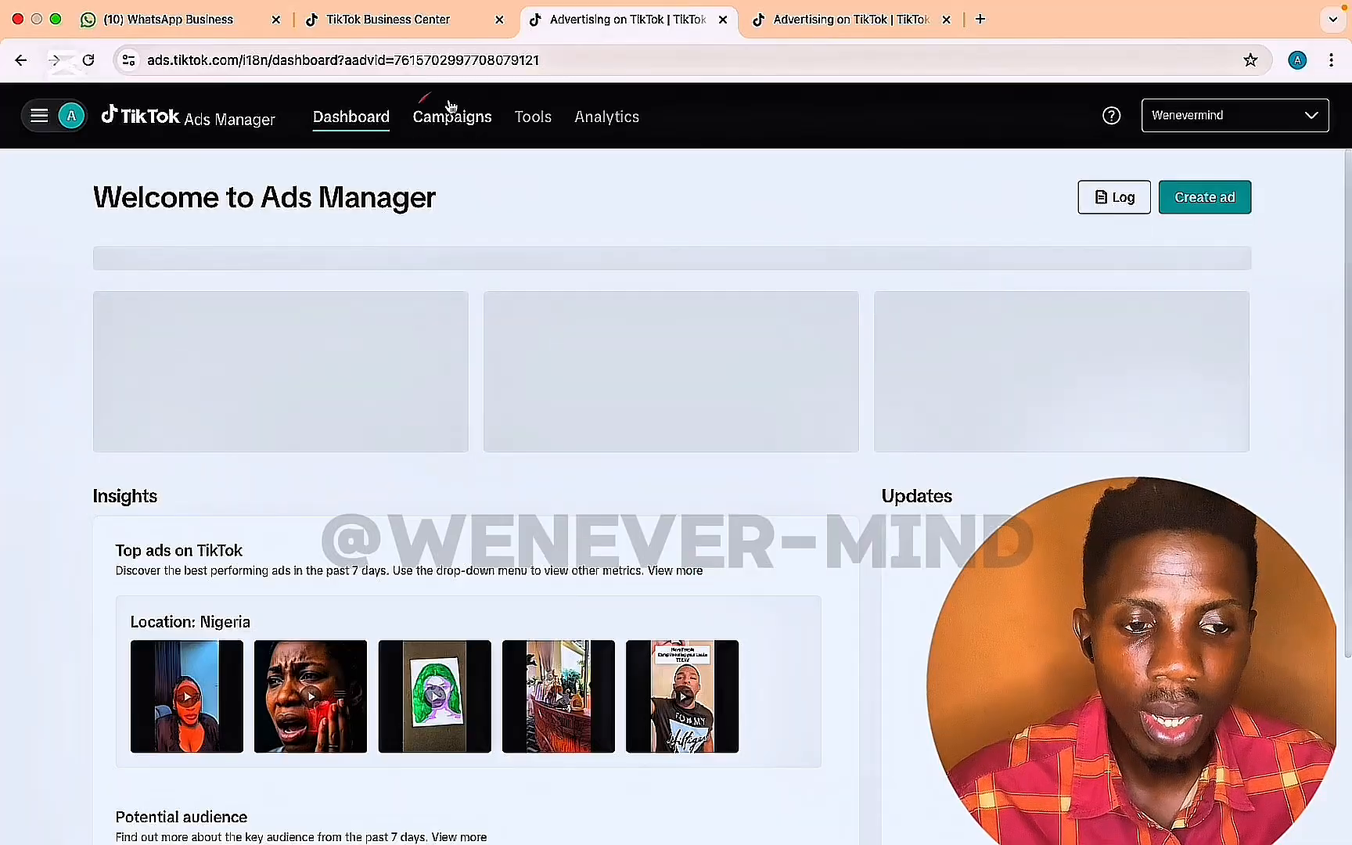
- Create a new campaign with the Lead generation objective through direct messages or phone calls, and continue to its setup
{"action": "left_click", "coordinate": [461, 120]}
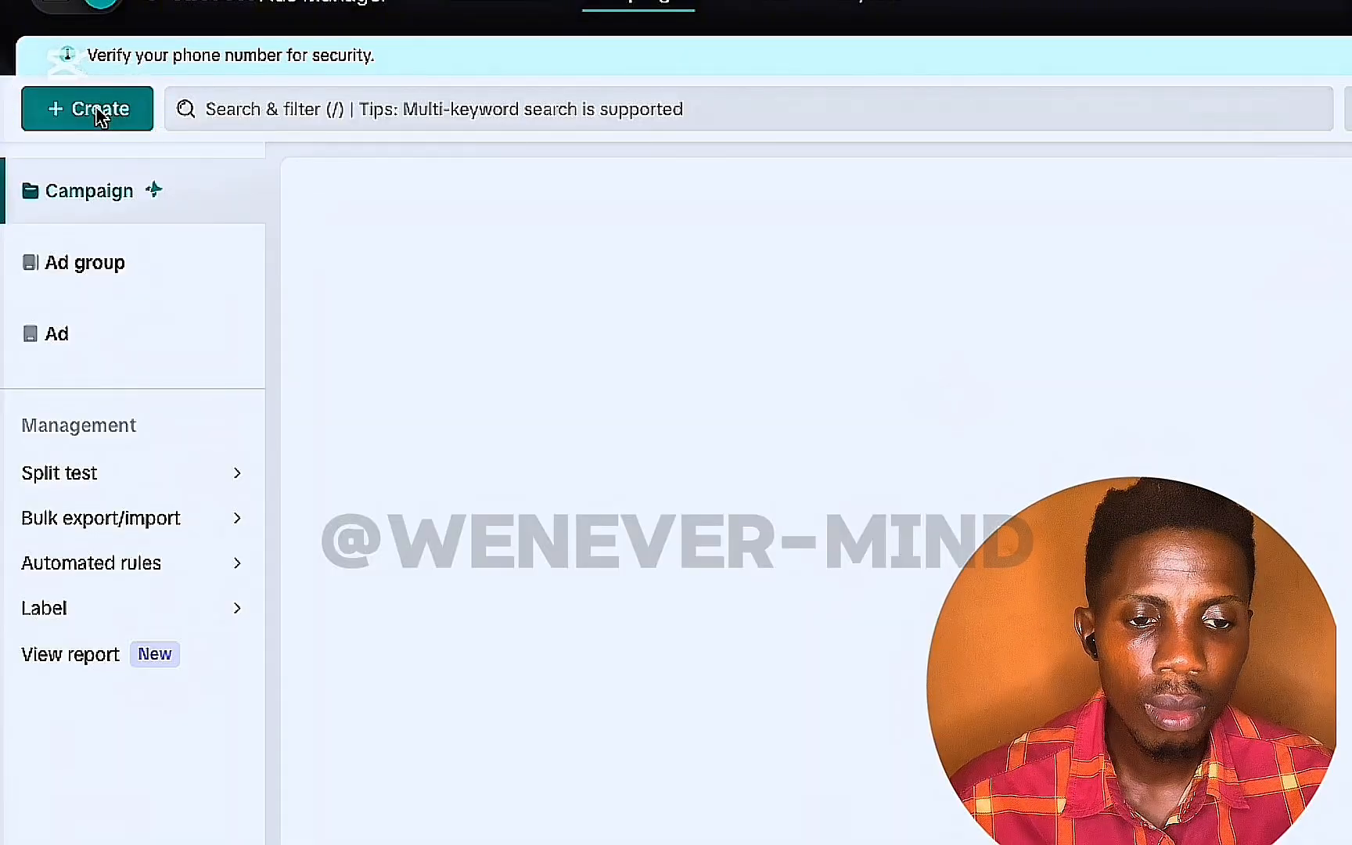
{"action": "left_click", "coordinate": [98, 113]}
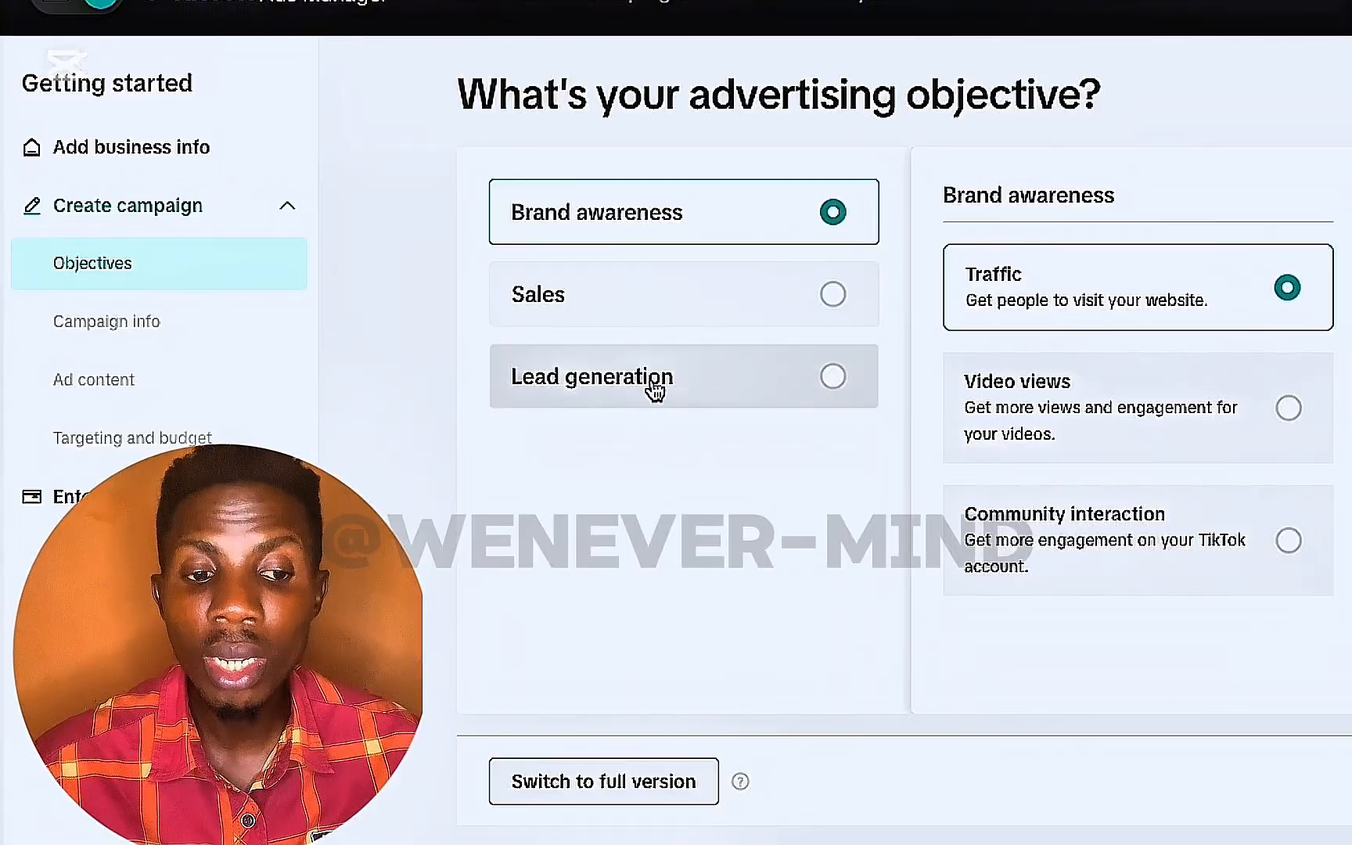
{"action": "left_click", "coordinate": [835, 383]}
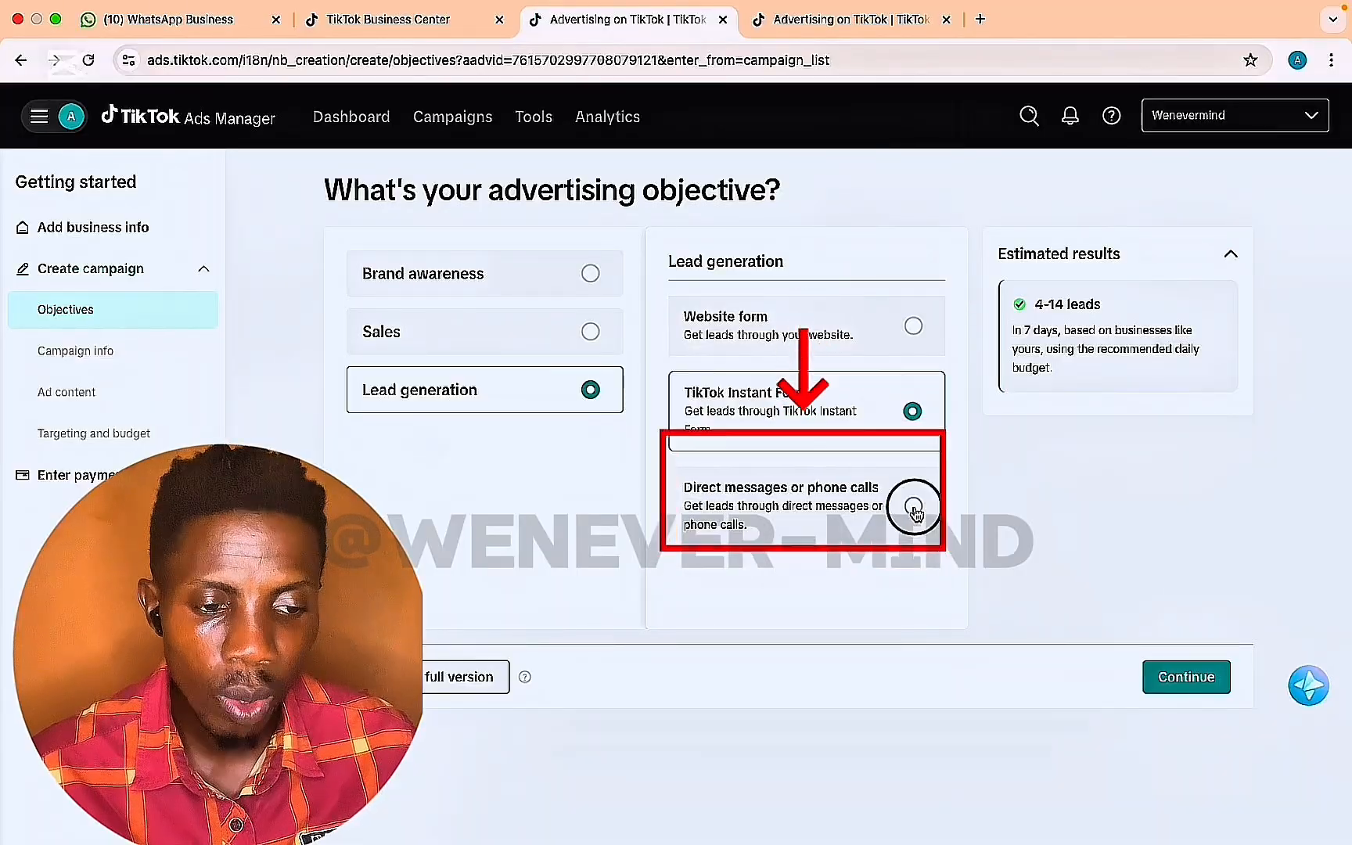
{"action": "left_click", "coordinate": [913, 508]}
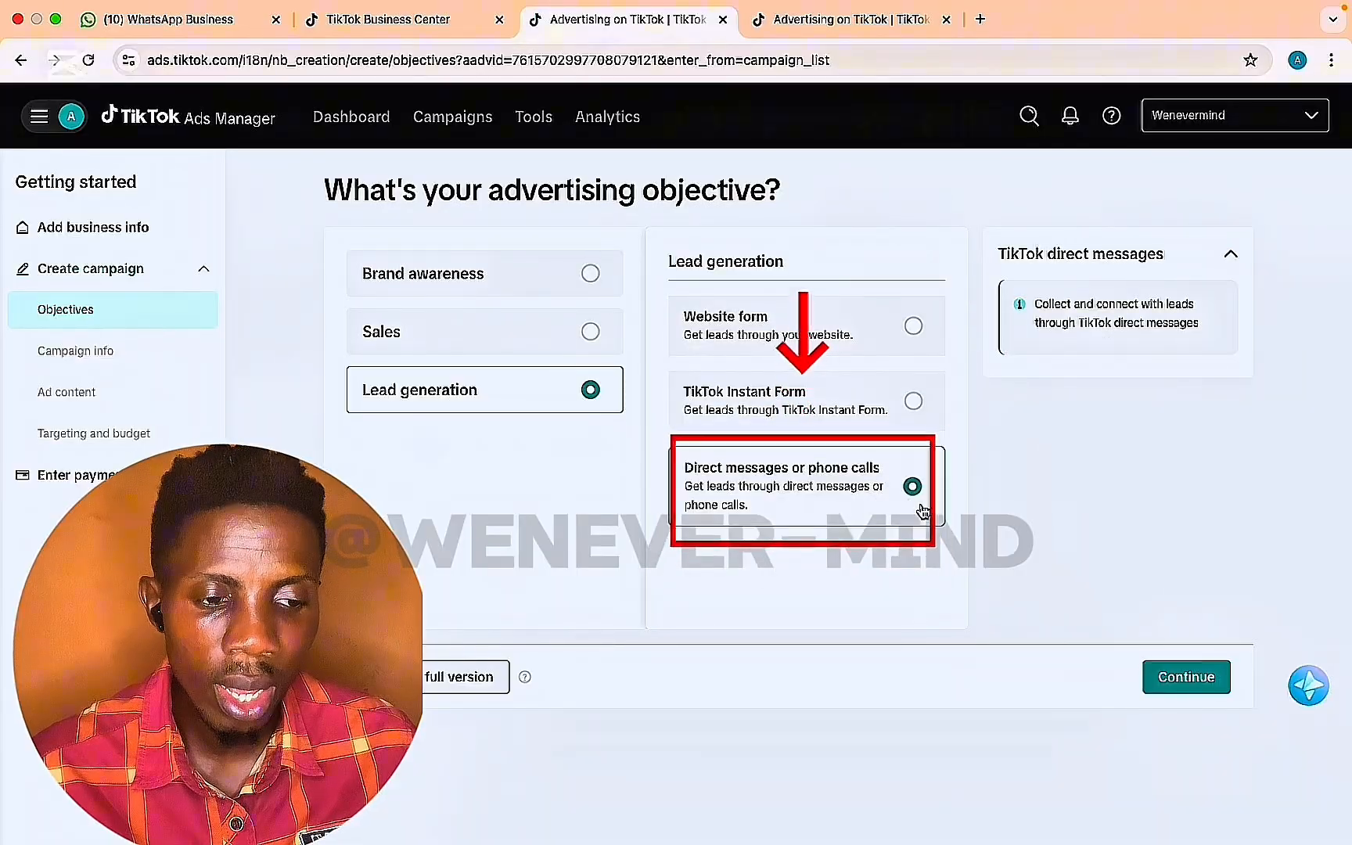
{"action": "left_click", "coordinate": [1171, 677]}
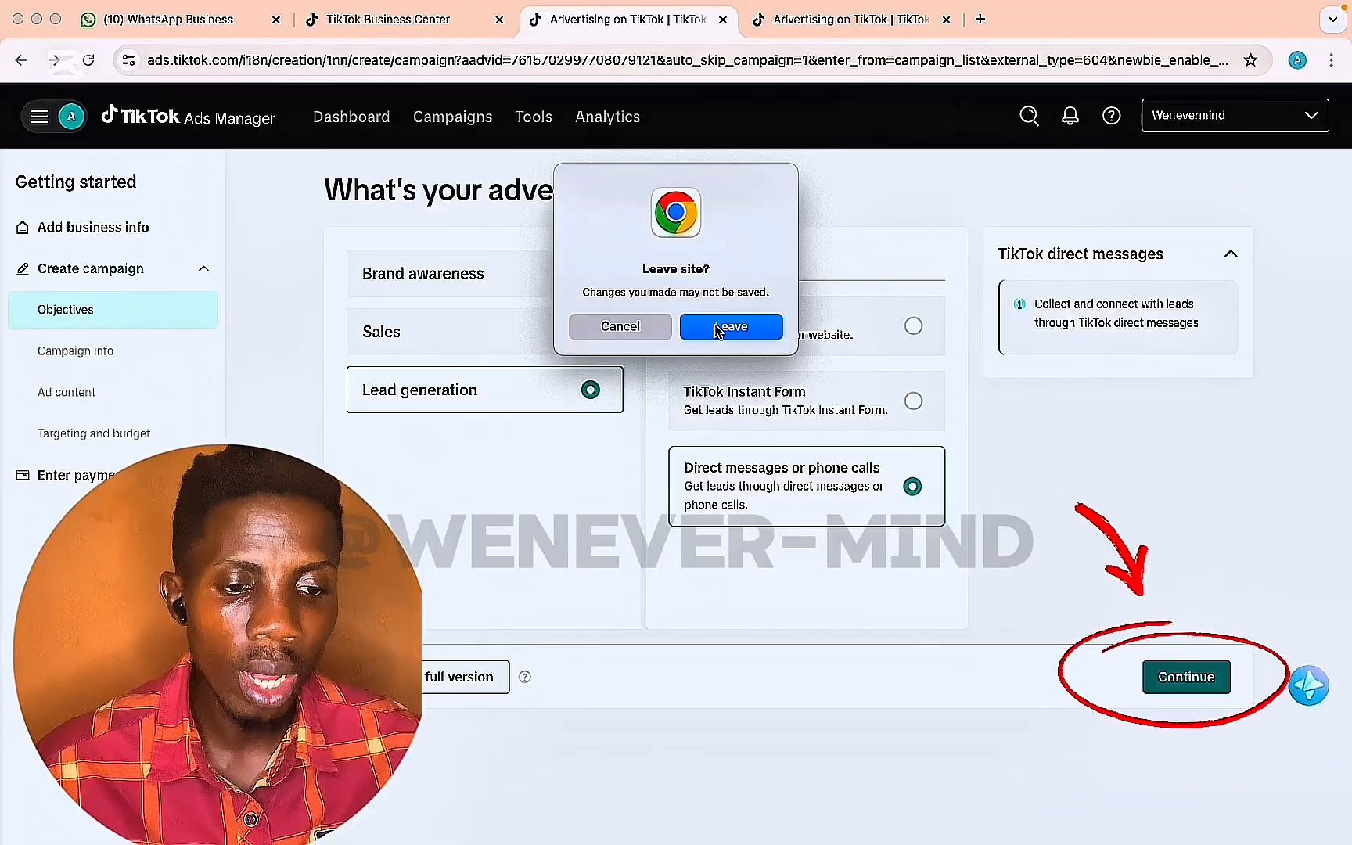
{"action": "left_click", "coordinate": [730, 326]}
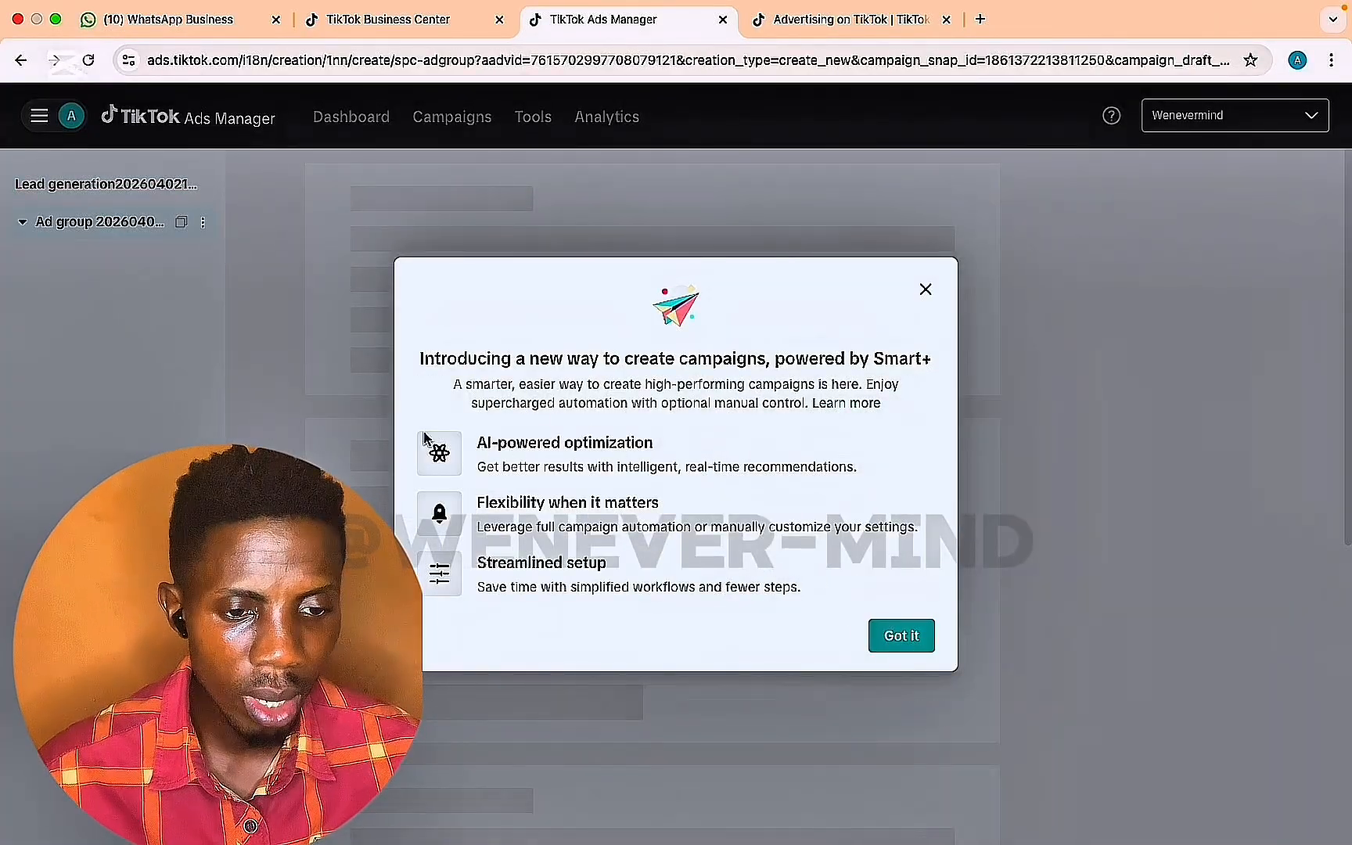
- Dismiss the Smart+ introduction and rename the ad group as "Campaign 1"
{"action": "left_click", "coordinate": [927, 292]}
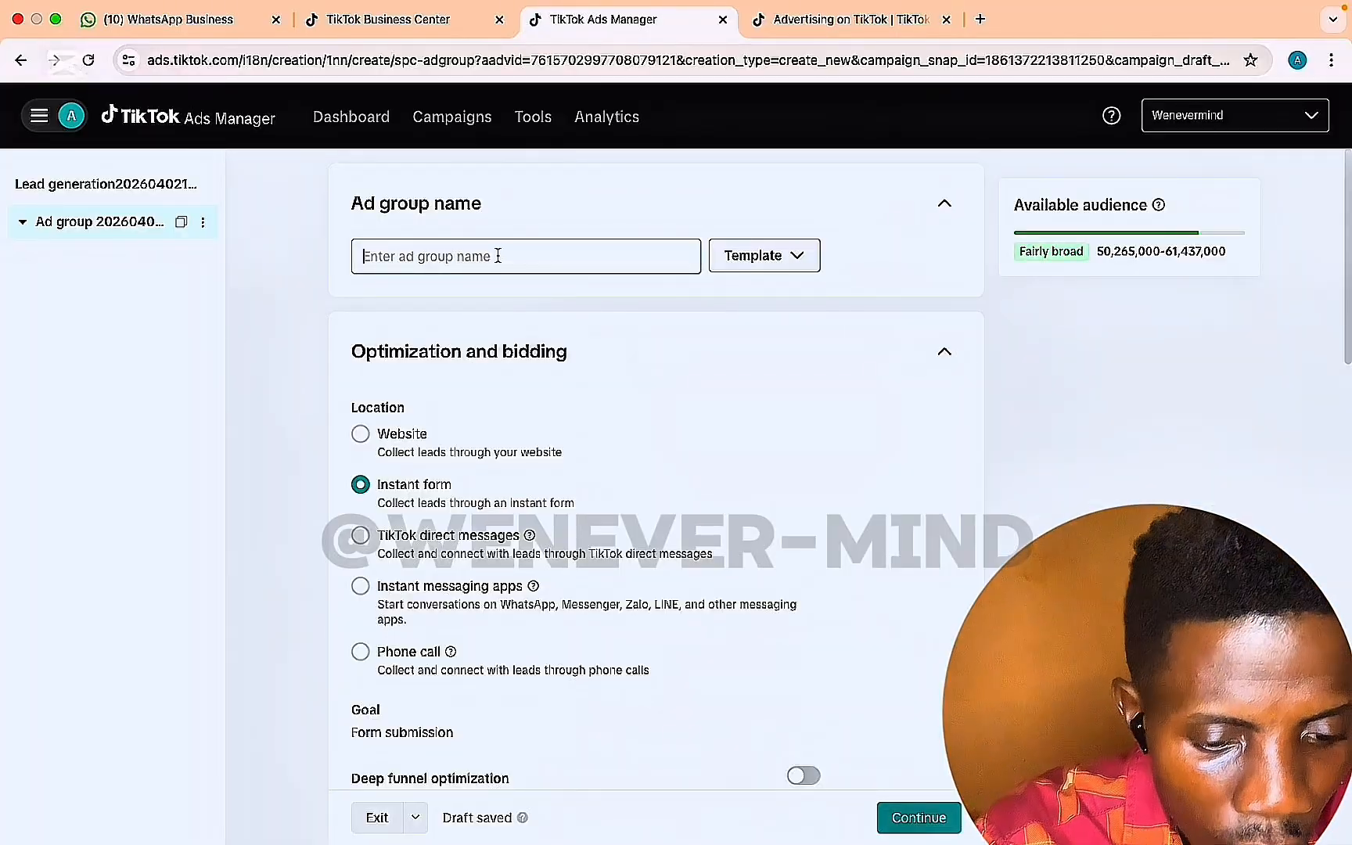
{"action": "left_click_drag", "start_coordinate": [557, 256], "coordinate": [339, 253]}
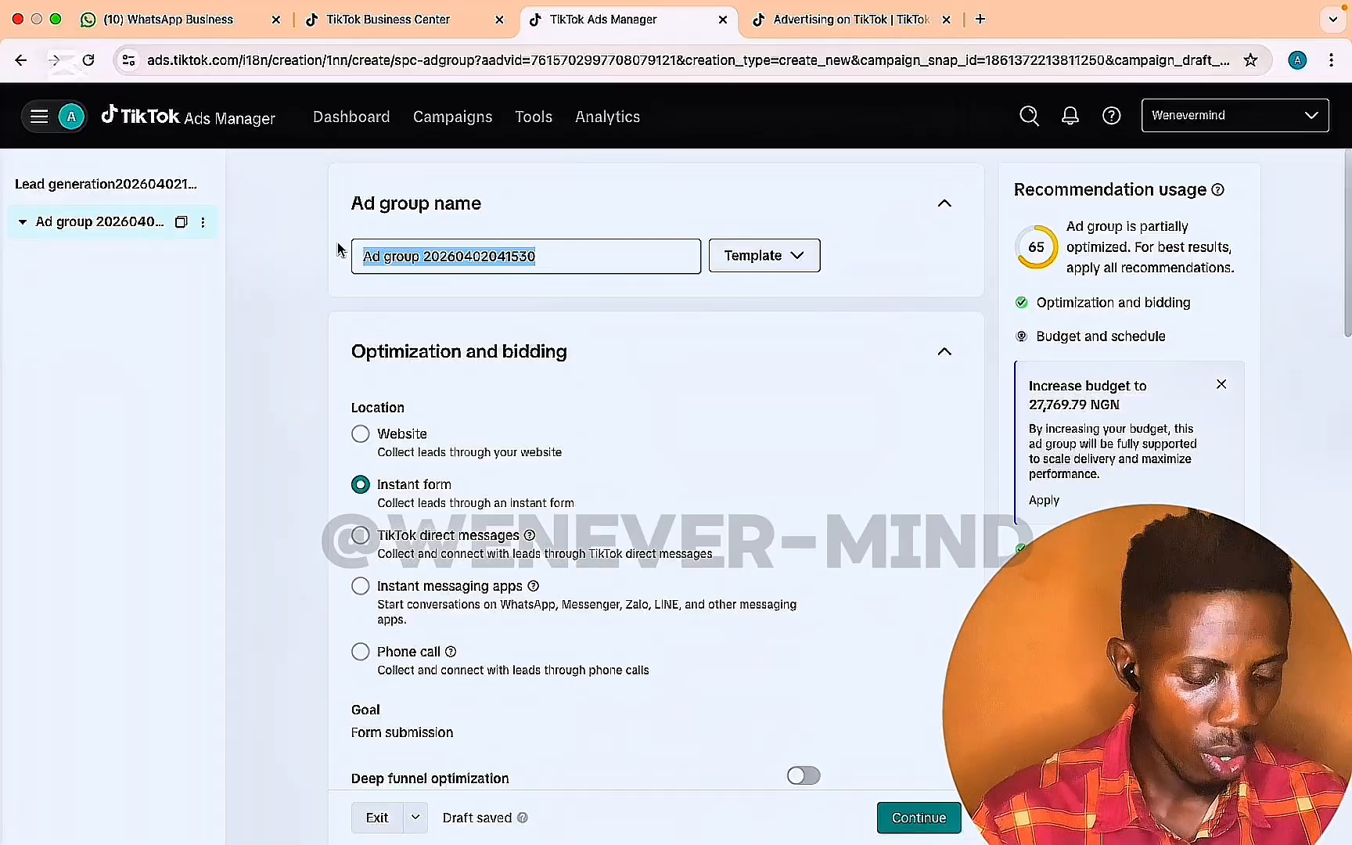
{"action": "type", "text": "Campaign 1"}
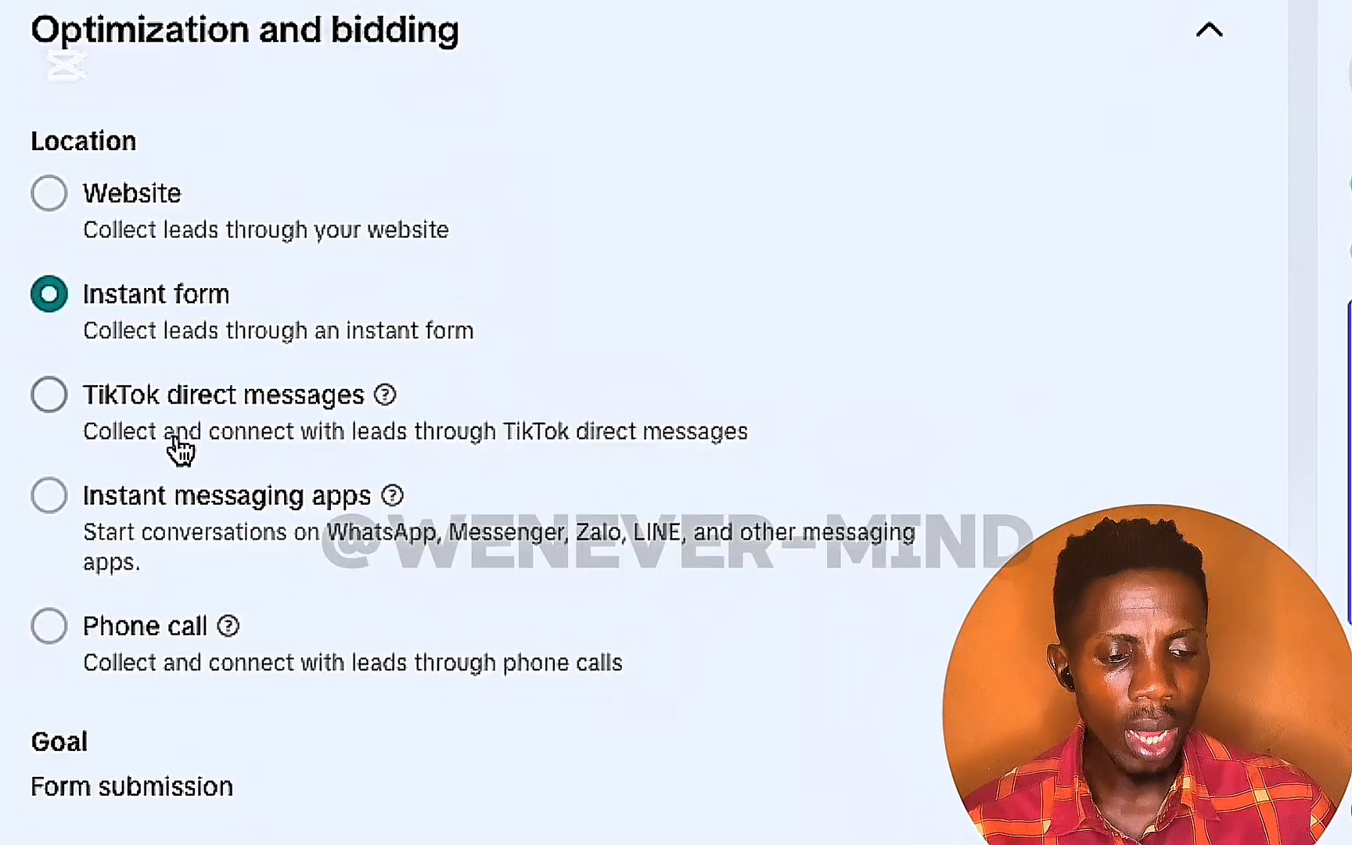
- Set the optimization location to TikTok direct messages and the goal to Conversations
{"action": "scroll", "coordinate": [143, 532], "scroll_direction": "down", "scroll_amount": 1}
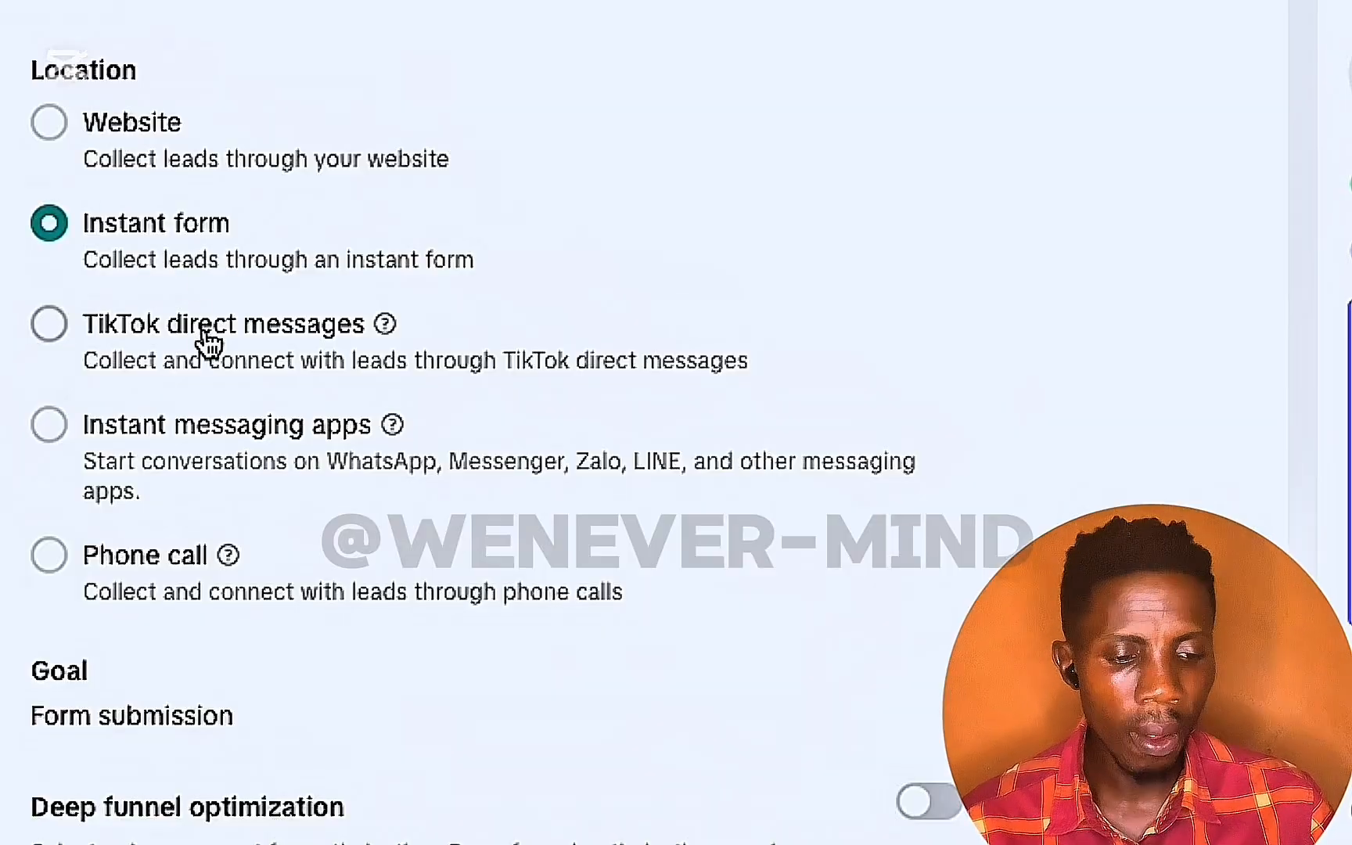
{"action": "scroll", "coordinate": [166, 308], "scroll_direction": "down", "scroll_amount": 1}
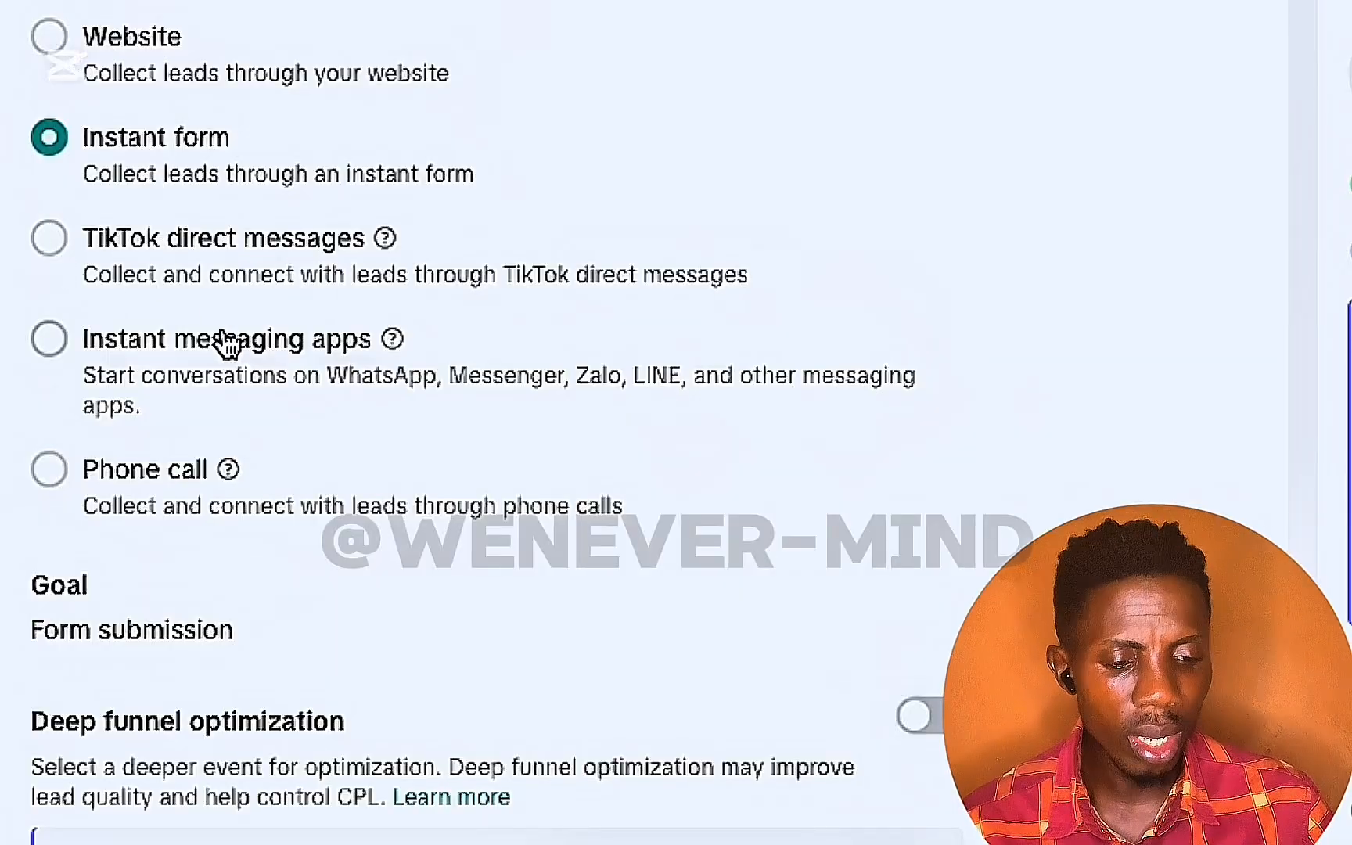
{"action": "scroll", "coordinate": [208, 333], "scroll_direction": "down", "scroll_amount": 1}
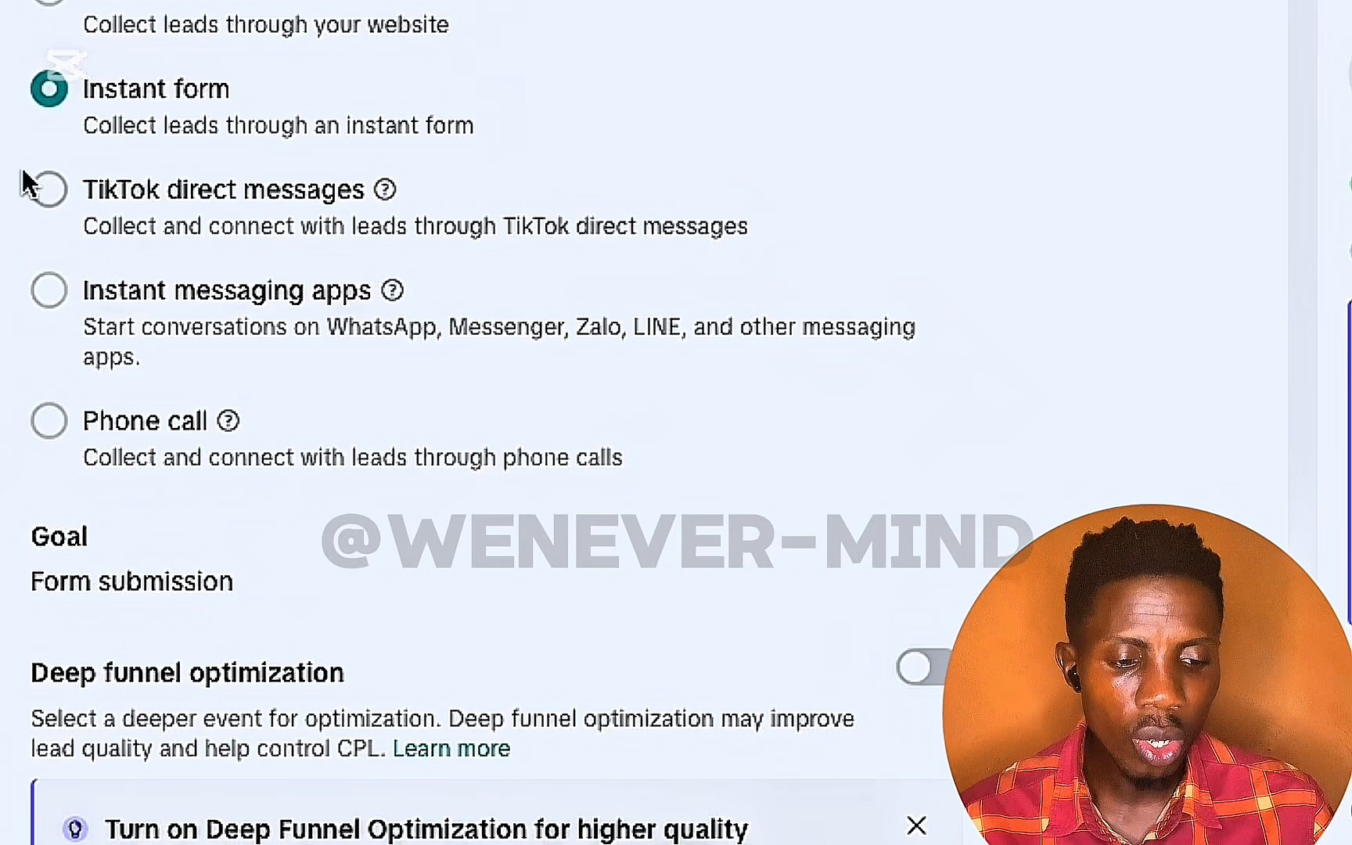
{"action": "left_click", "coordinate": [50, 200]}
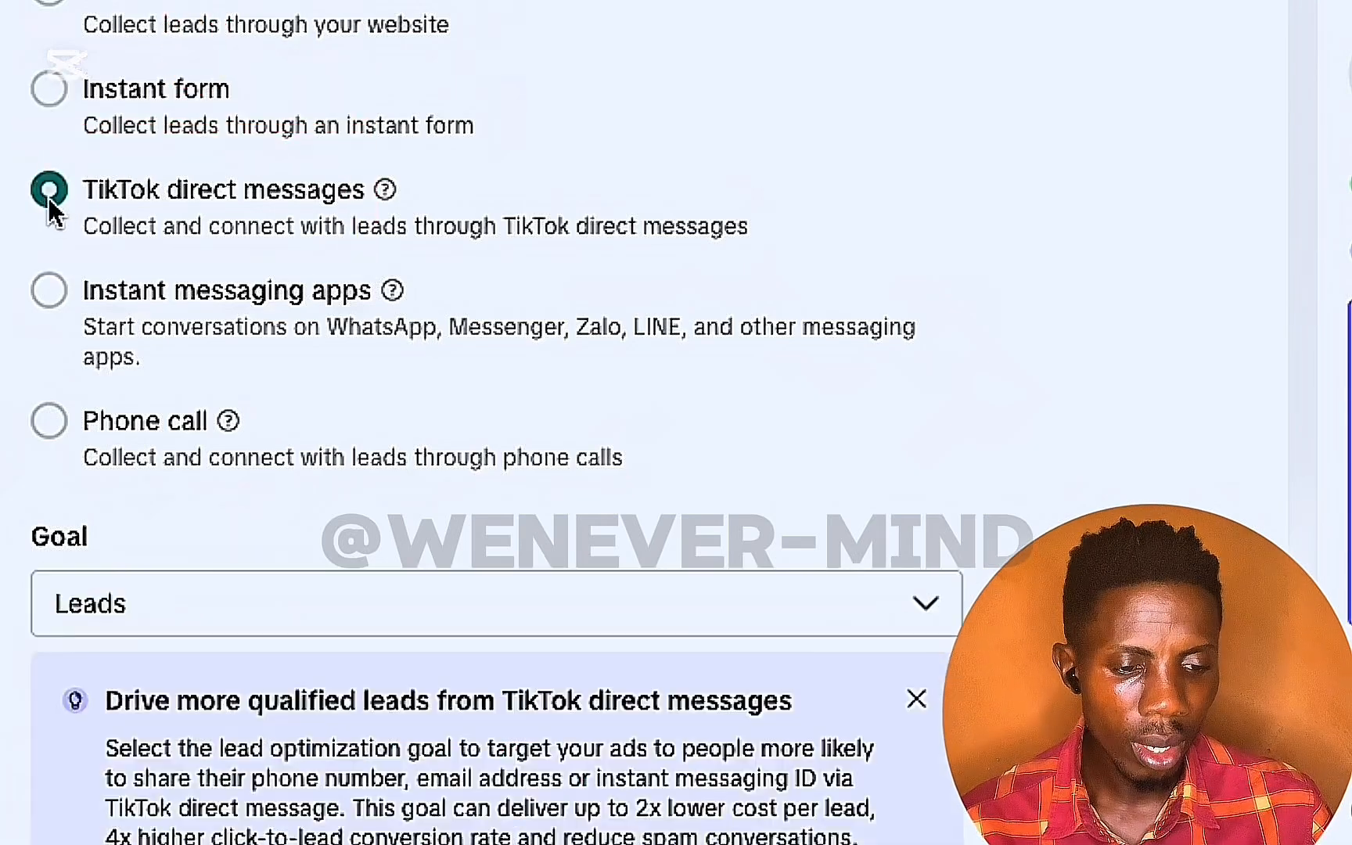
{"action": "scroll", "coordinate": [92, 611], "scroll_direction": "down", "scroll_amount": 1}
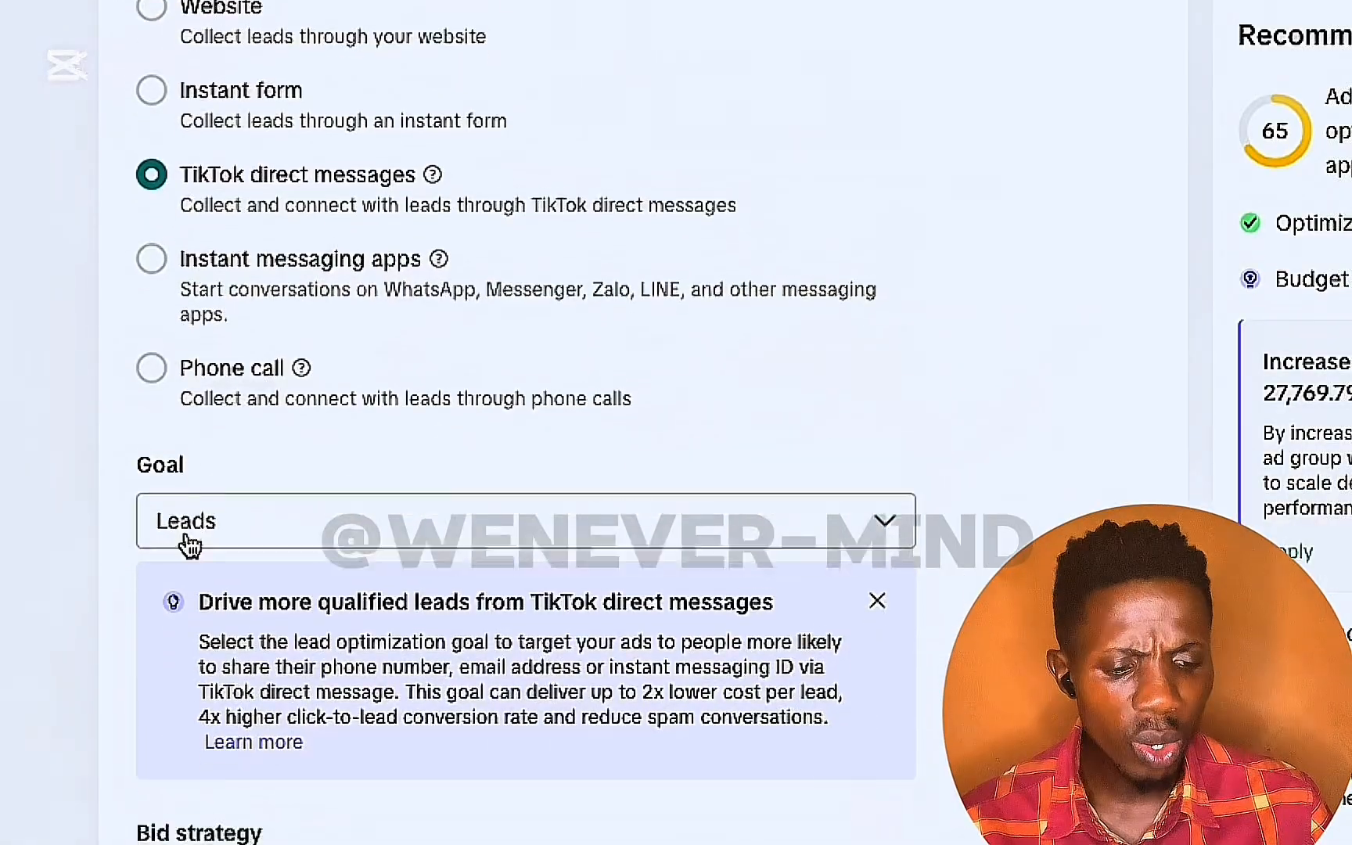
{"action": "left_click", "coordinate": [498, 486]}
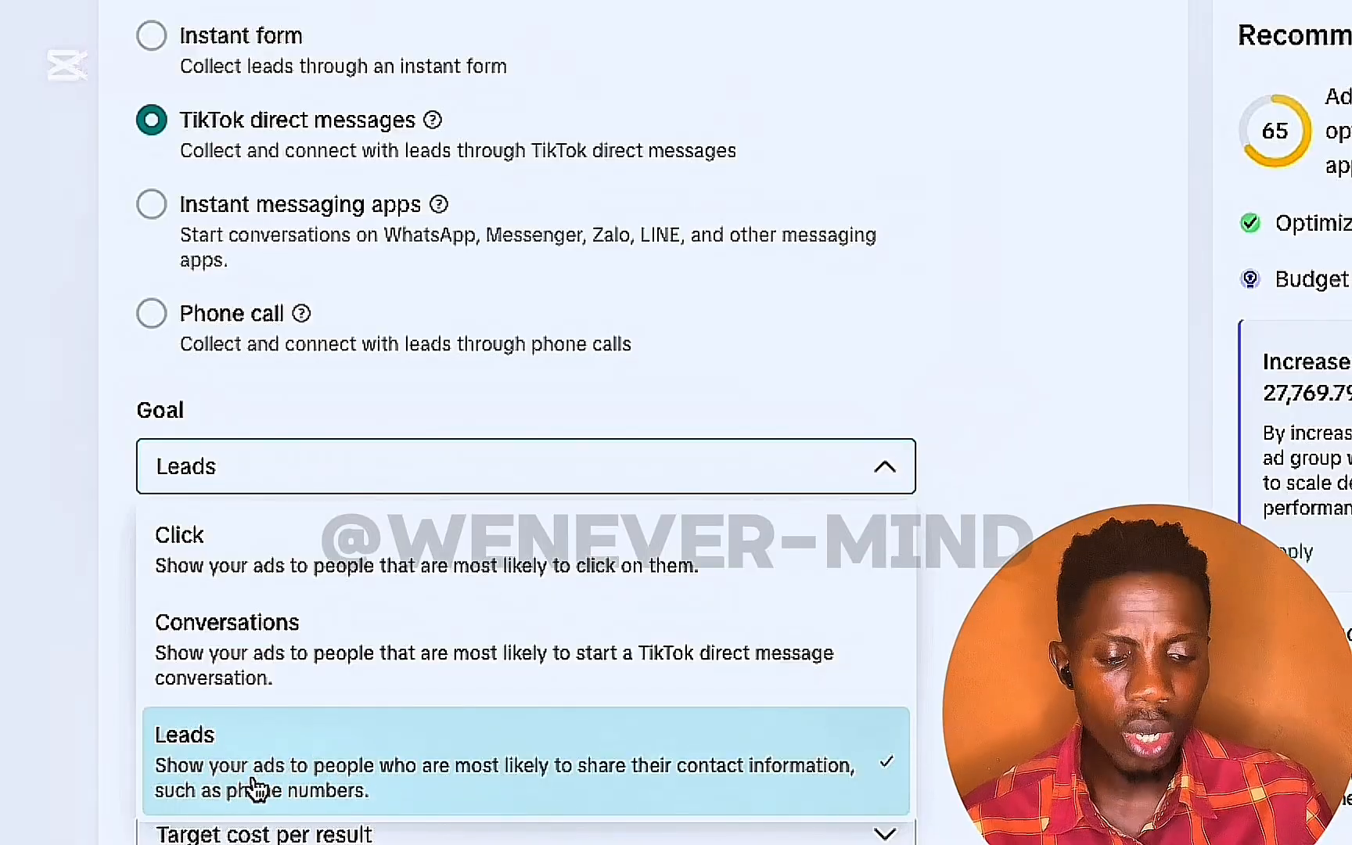
{"action": "left_click", "coordinate": [235, 658]}
- Review the available bid strategies, the target CPA, and the extra attribution, billing and delivery settings
{"action": "scroll", "coordinate": [442, 792], "scroll_direction": "down", "scroll_amount": 2}
{"action": "scroll", "coordinate": [438, 792], "scroll_direction": "down", "scroll_amount": 4}
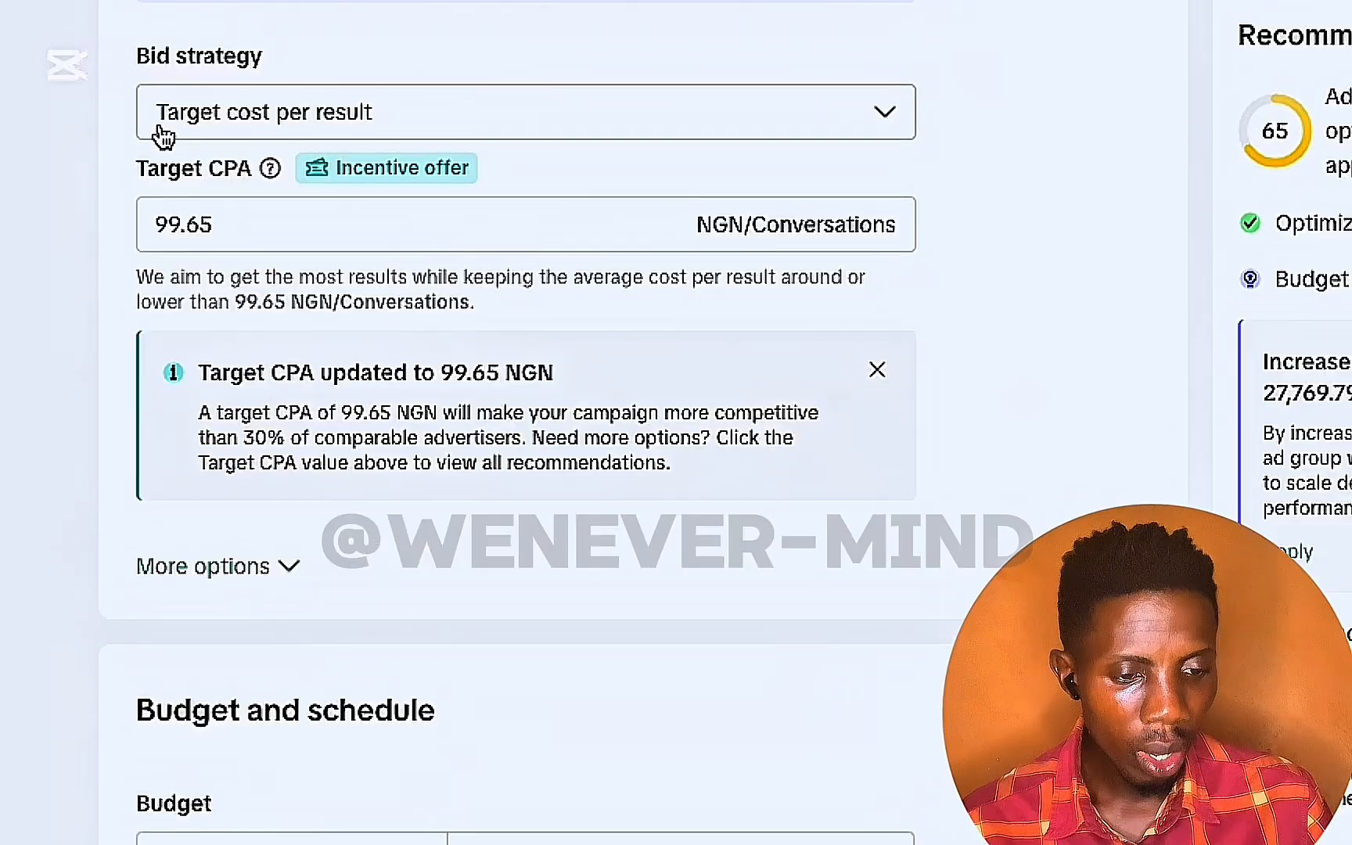
{"action": "left_click", "coordinate": [894, 116]}
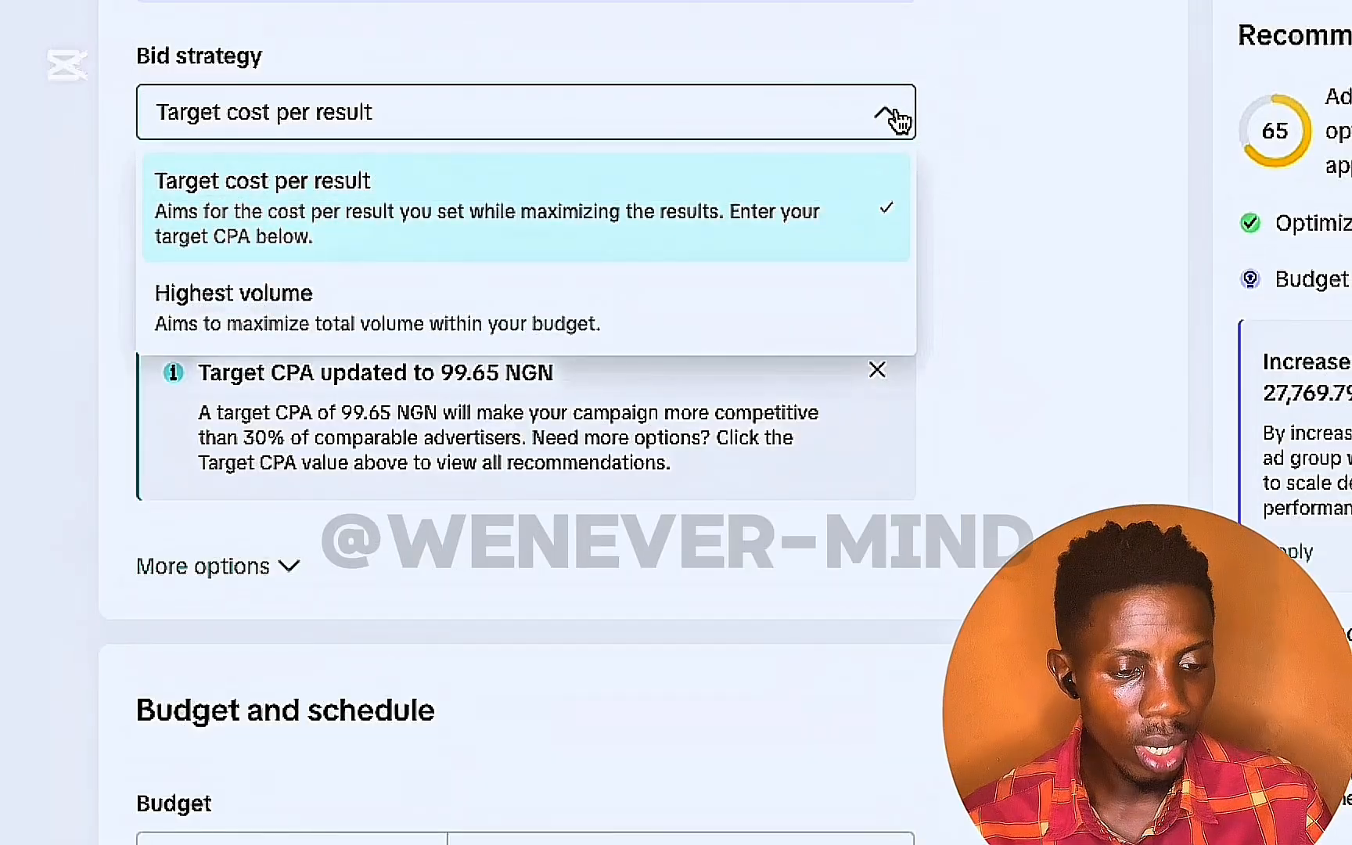
{"action": "left_click", "coordinate": [894, 115]}
{"action": "scroll", "coordinate": [391, 143], "scroll_direction": "down", "scroll_amount": 1}
{"action": "scroll", "coordinate": [387, 195], "scroll_direction": "up", "scroll_amount": 3}
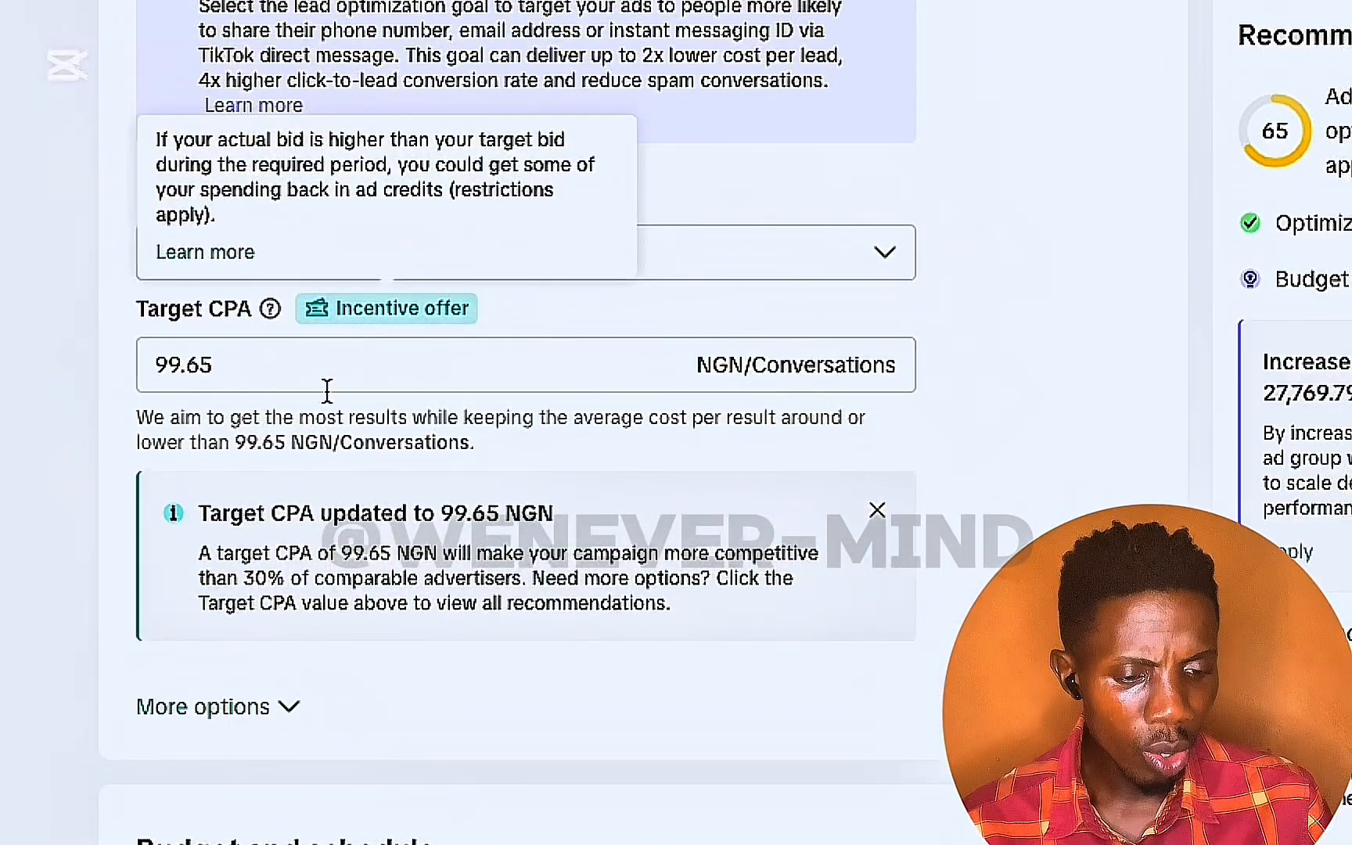
{"action": "scroll", "coordinate": [301, 673], "scroll_direction": "down", "scroll_amount": 1}
{"action": "left_click", "coordinate": [297, 635]}
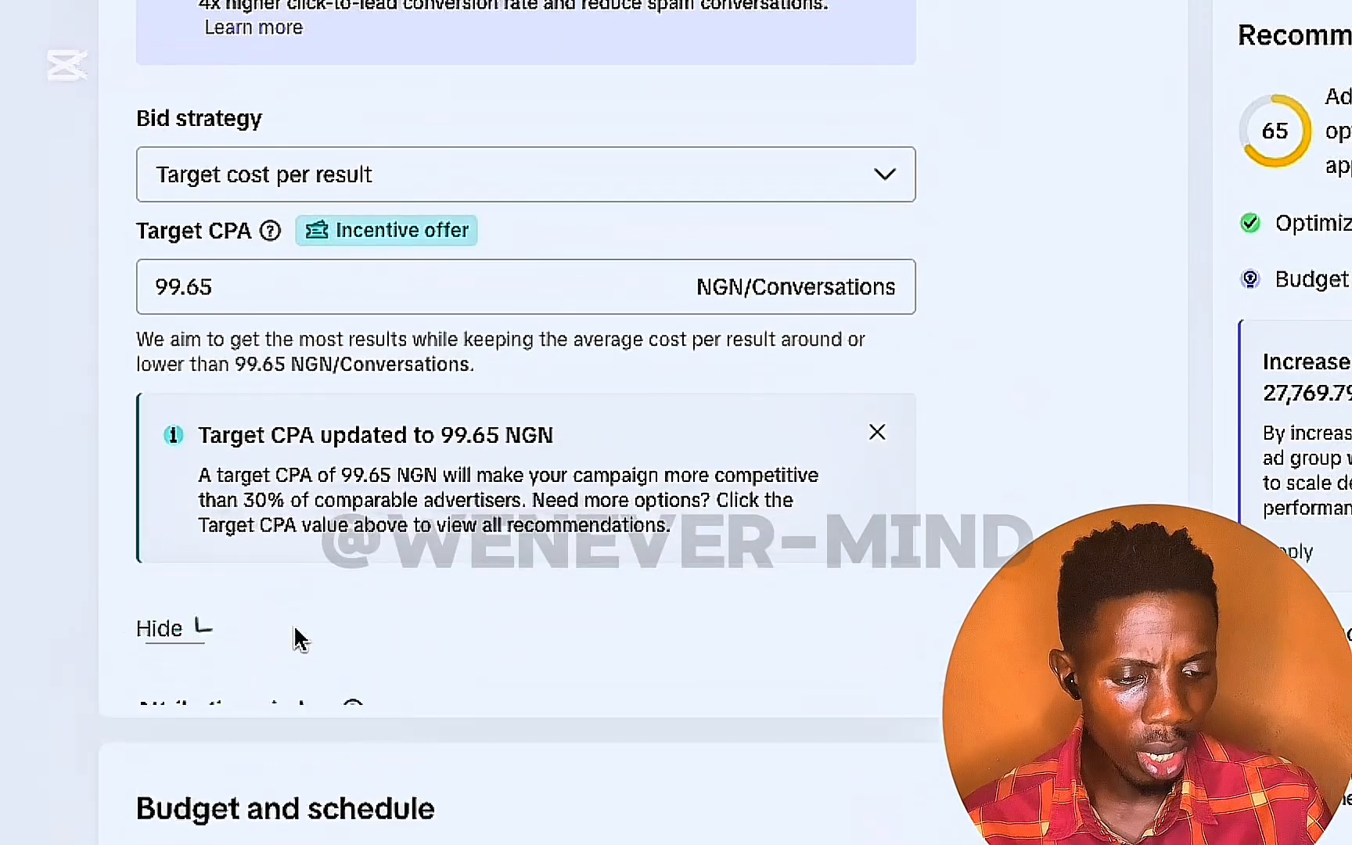
{"action": "scroll", "coordinate": [266, 790], "scroll_direction": "down", "scroll_amount": 3}
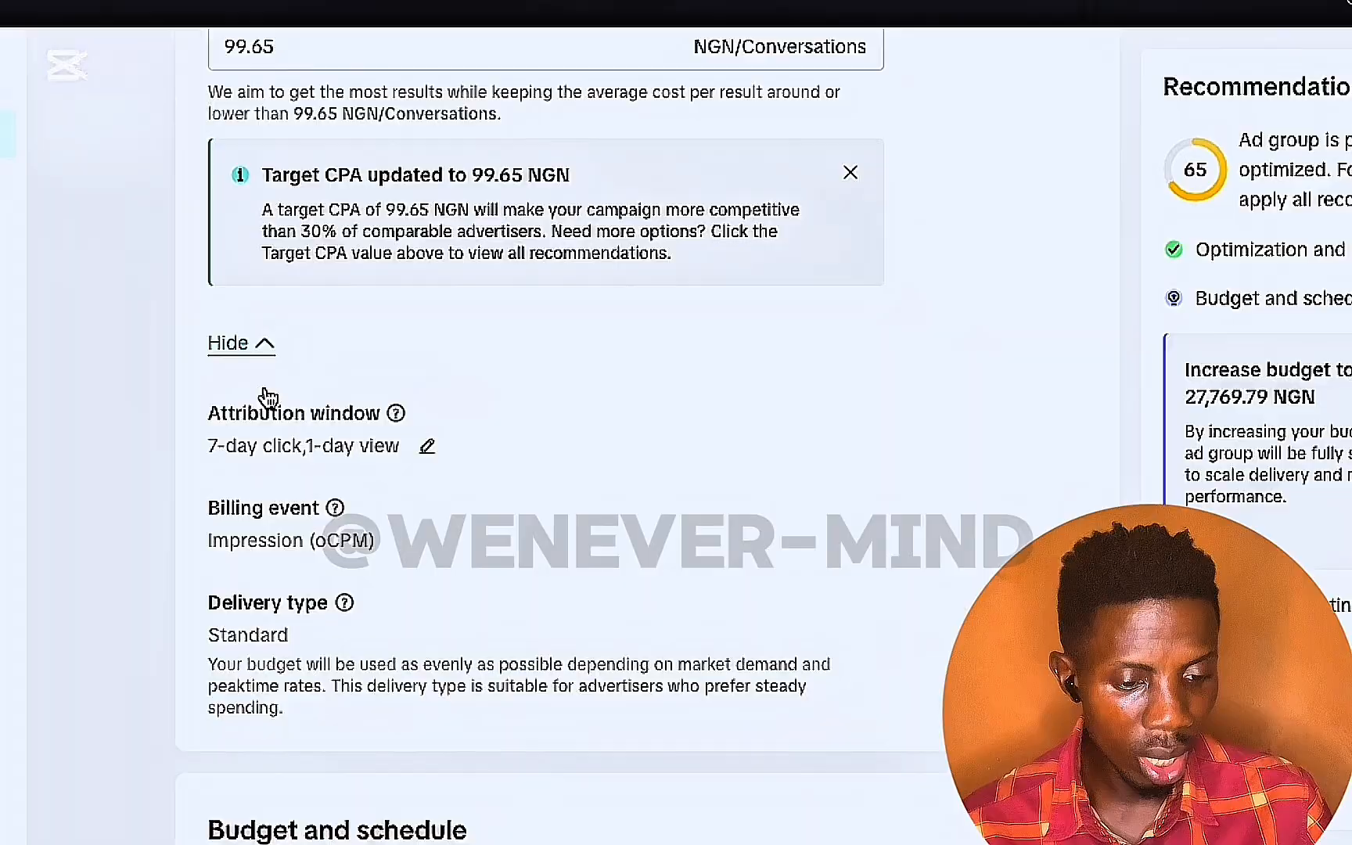
{"action": "left_click", "coordinate": [234, 343]}
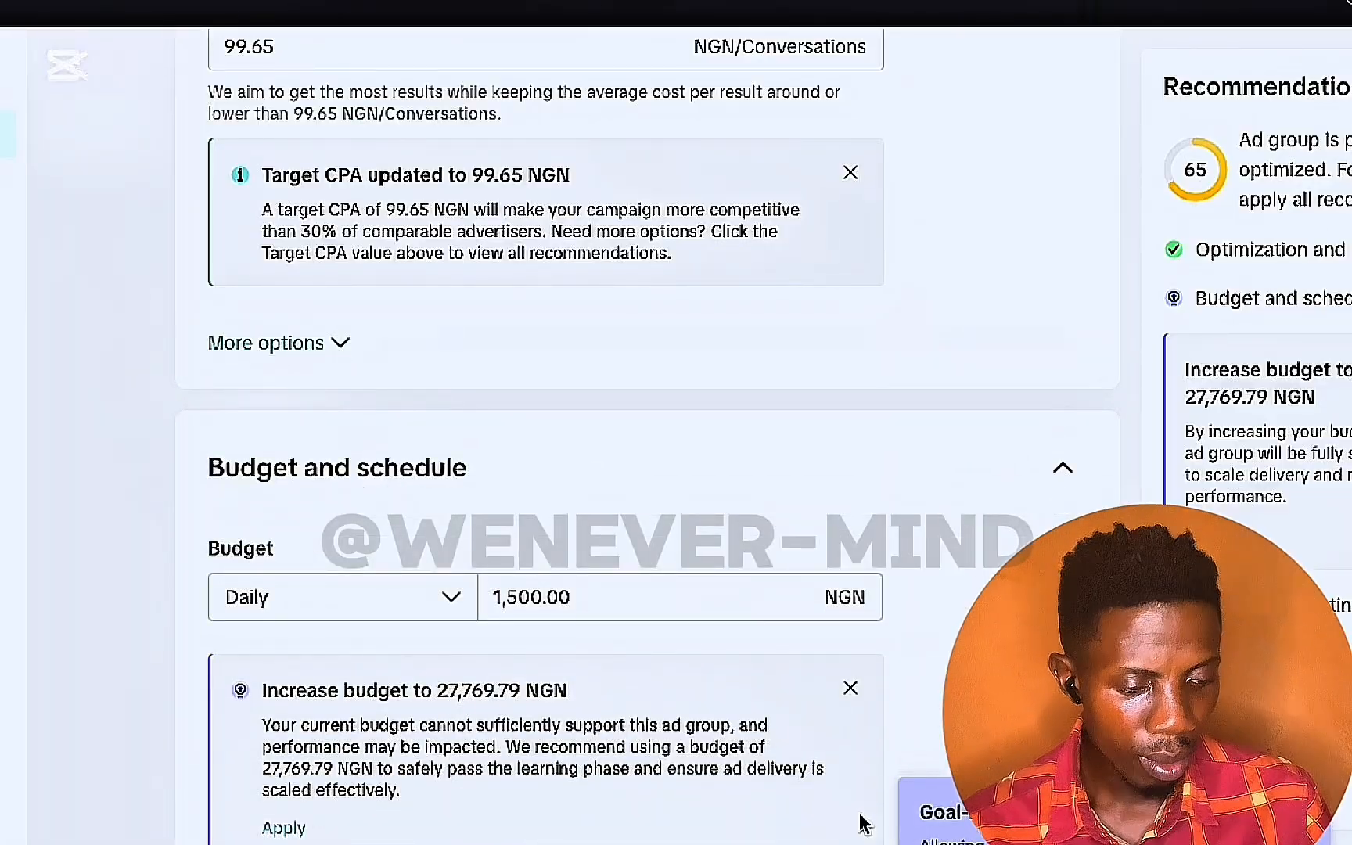
- Review the daily budget, goal-based budget increase, schedule and dayparting options of the ad group
{"action": "scroll", "coordinate": [595, 685], "scroll_direction": "down", "scroll_amount": 5}
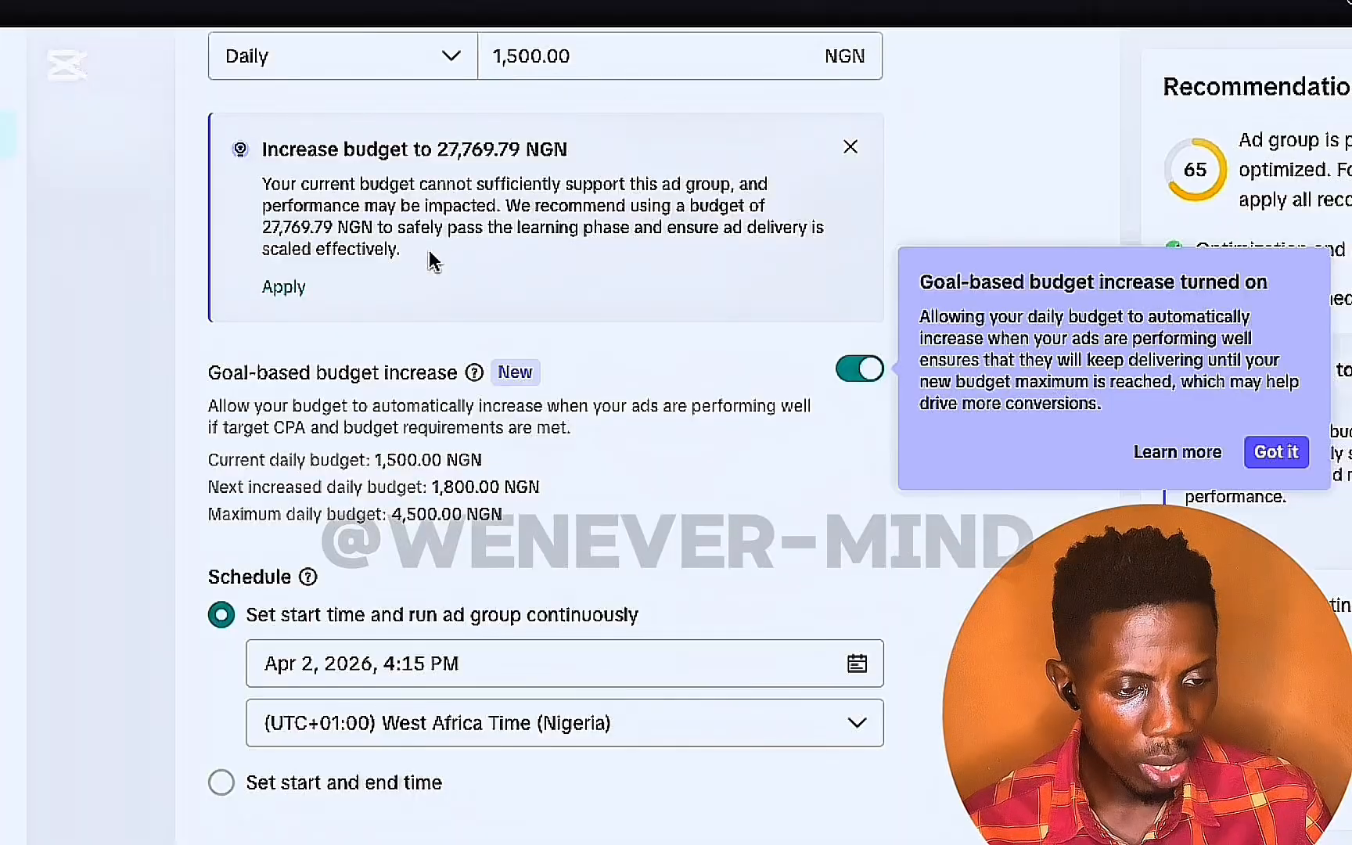
{"action": "scroll", "coordinate": [705, 117], "scroll_direction": "up", "scroll_amount": 1}
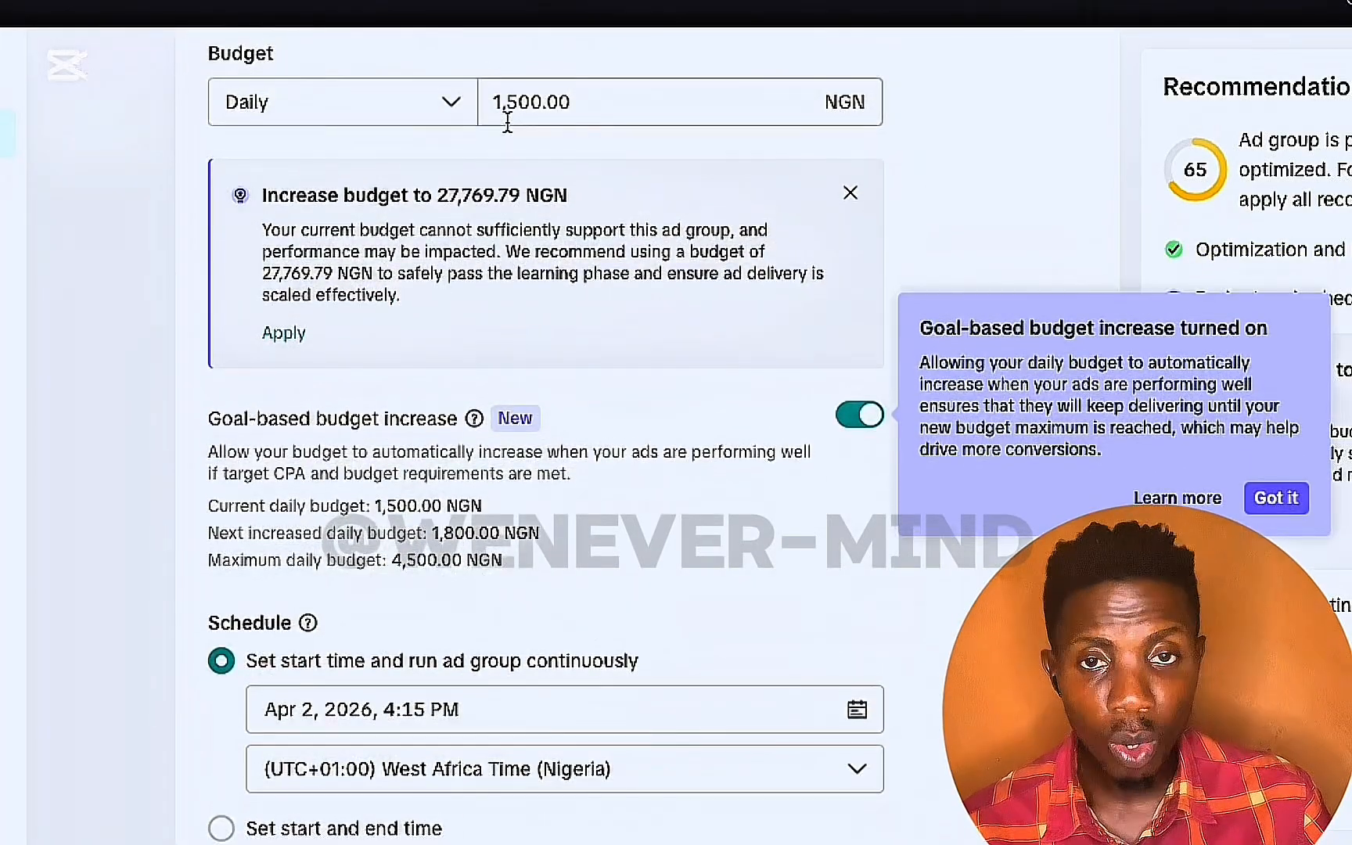
{"action": "scroll", "coordinate": [482, 127], "scroll_direction": "up", "scroll_amount": 1}
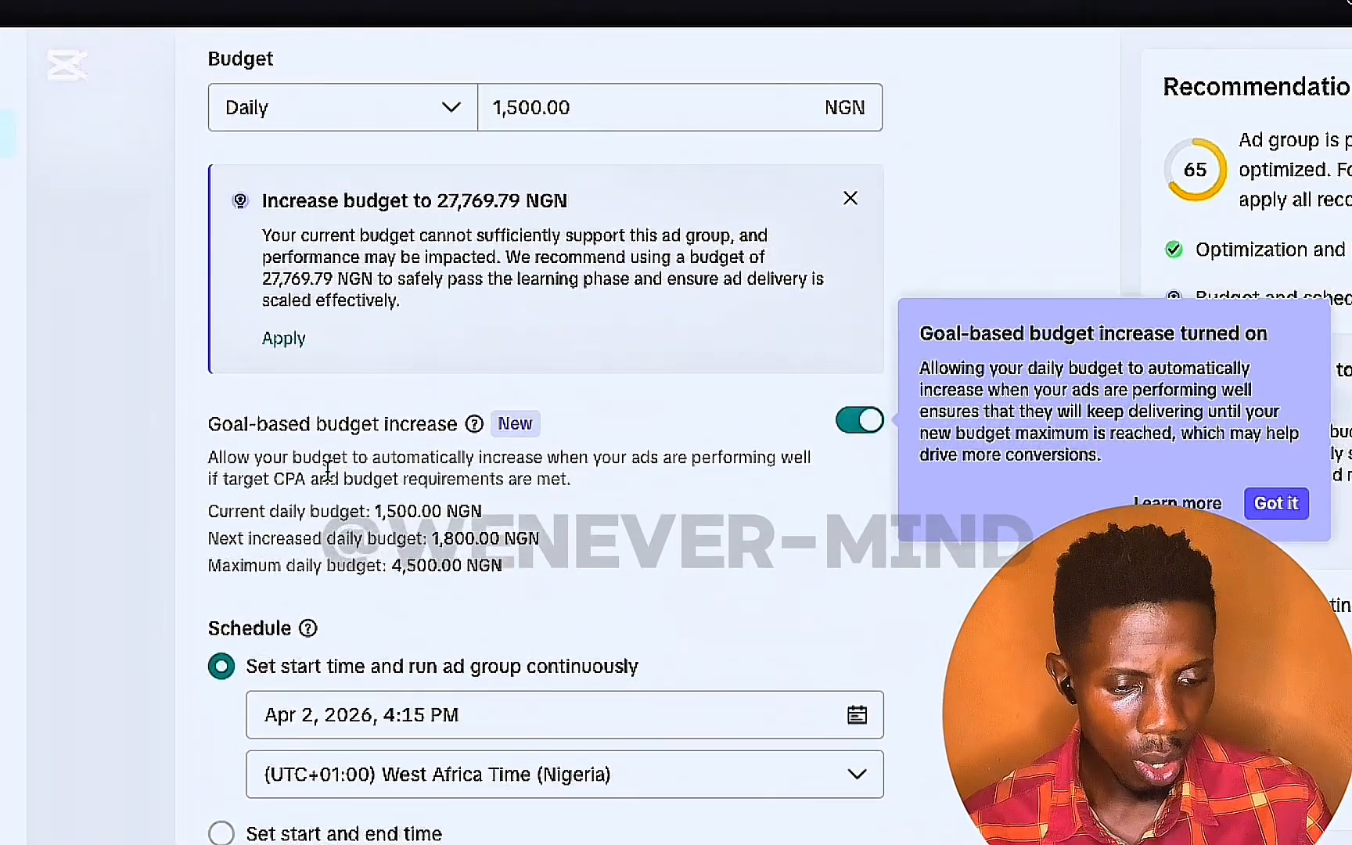
{"action": "scroll", "coordinate": [327, 469], "scroll_direction": "down", "scroll_amount": 2}
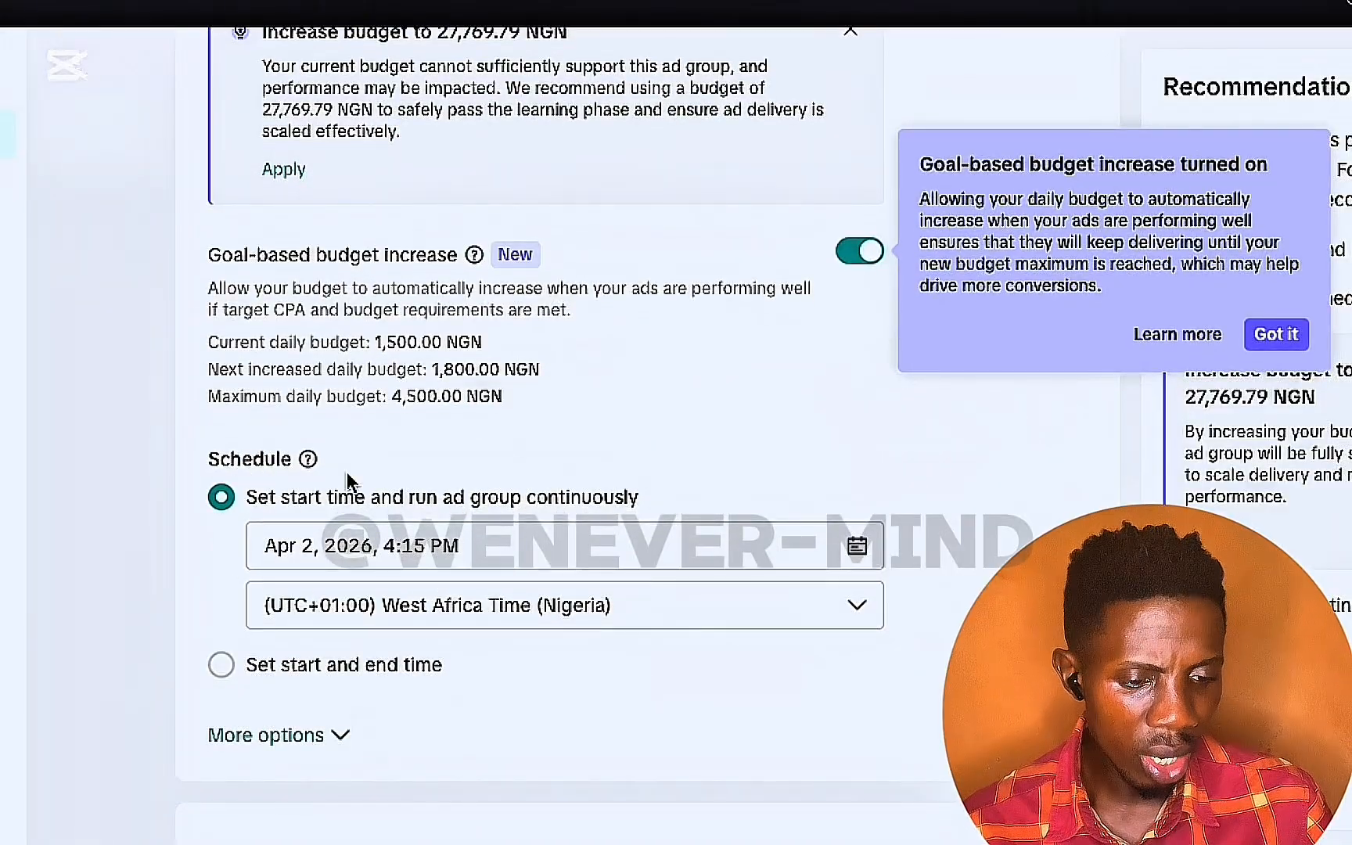
{"action": "scroll", "coordinate": [438, 615], "scroll_direction": "down", "scroll_amount": 4}
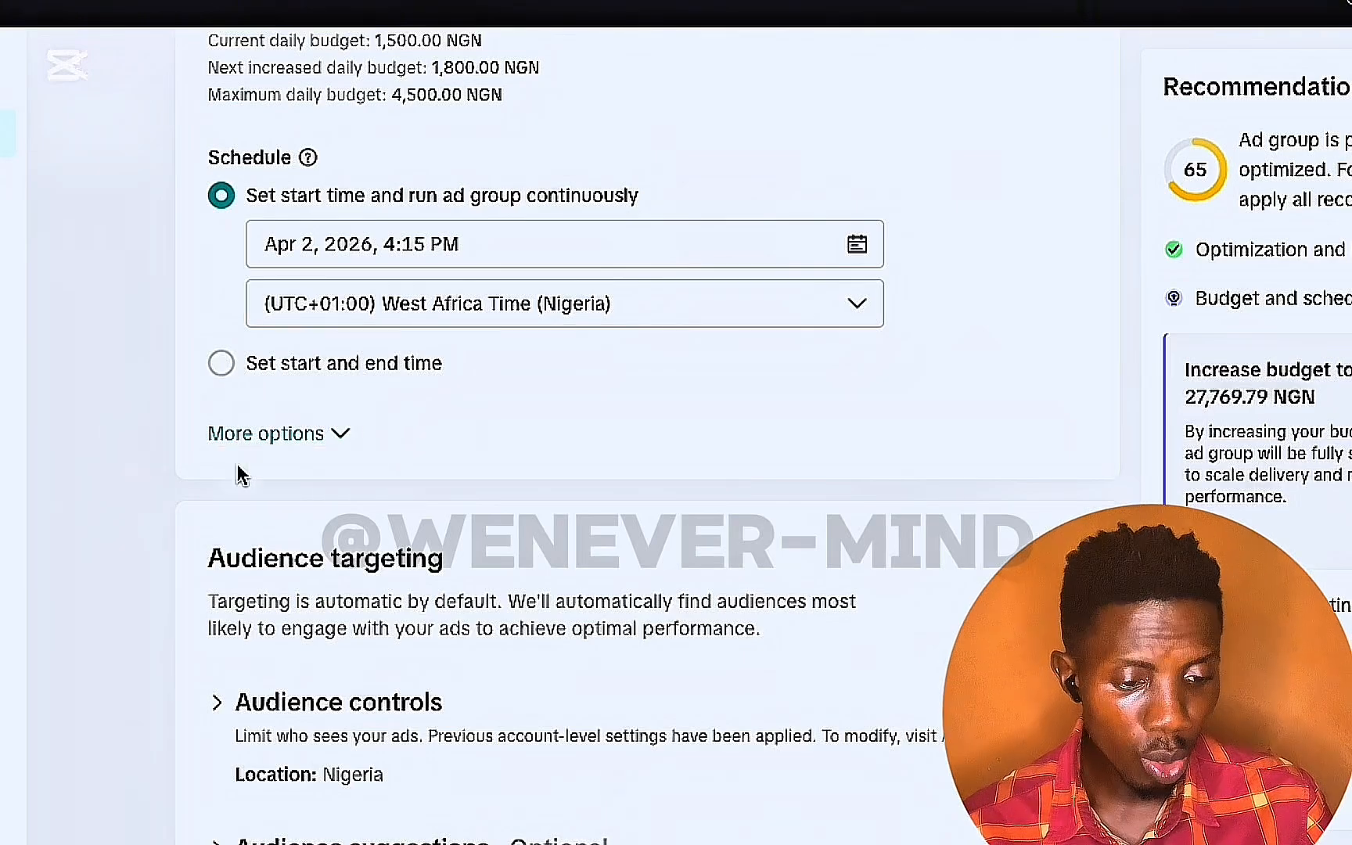
{"action": "scroll", "coordinate": [348, 494], "scroll_direction": "down", "scroll_amount": 1}
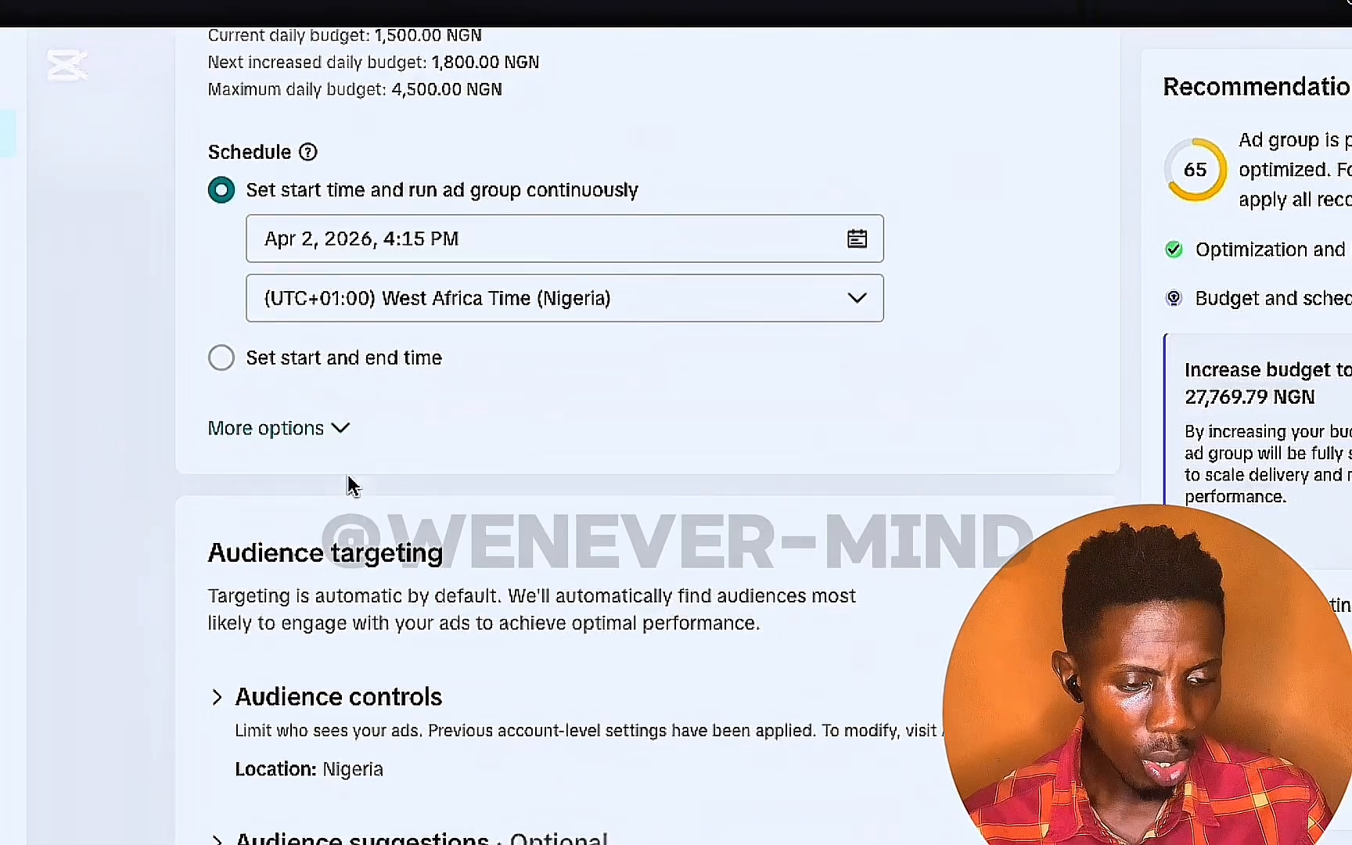
{"action": "left_click", "coordinate": [343, 435]}
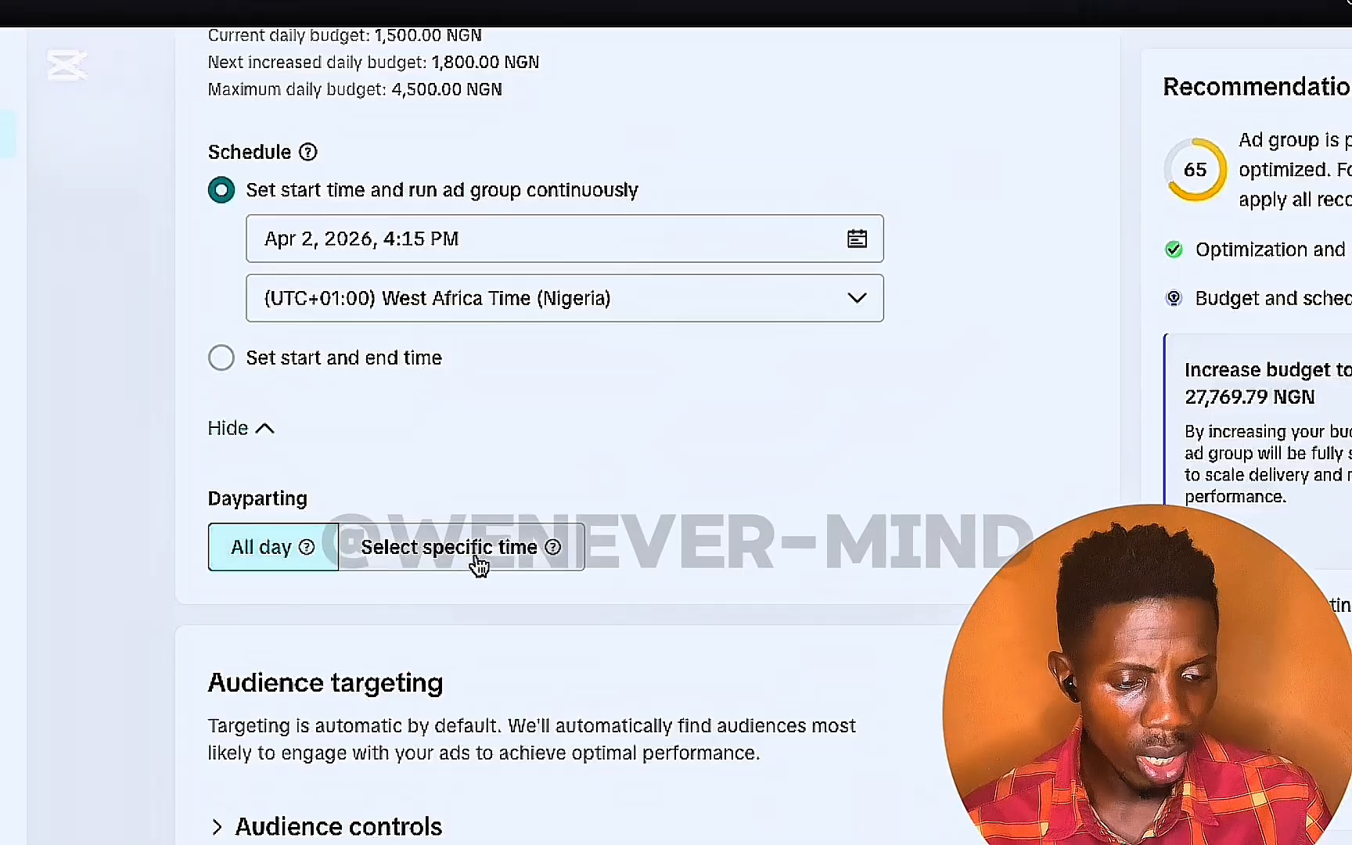
{"action": "left_click", "coordinate": [235, 428]}
{"action": "scroll", "coordinate": [407, 653], "scroll_direction": "down", "scroll_amount": 2}
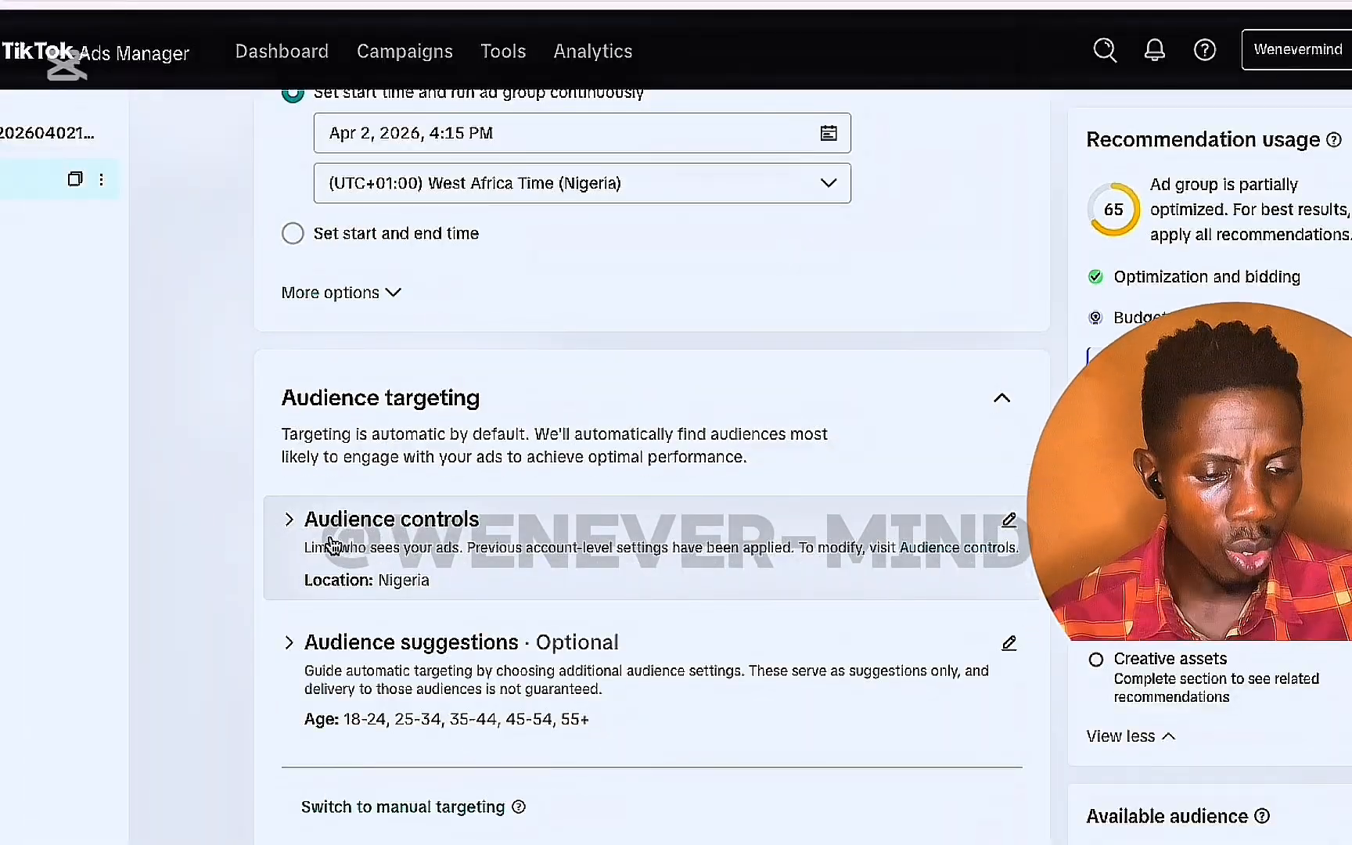
- Open the ad group's audience controls for editing and bring up the list of target locations
{"action": "left_click", "coordinate": [1008, 524]}
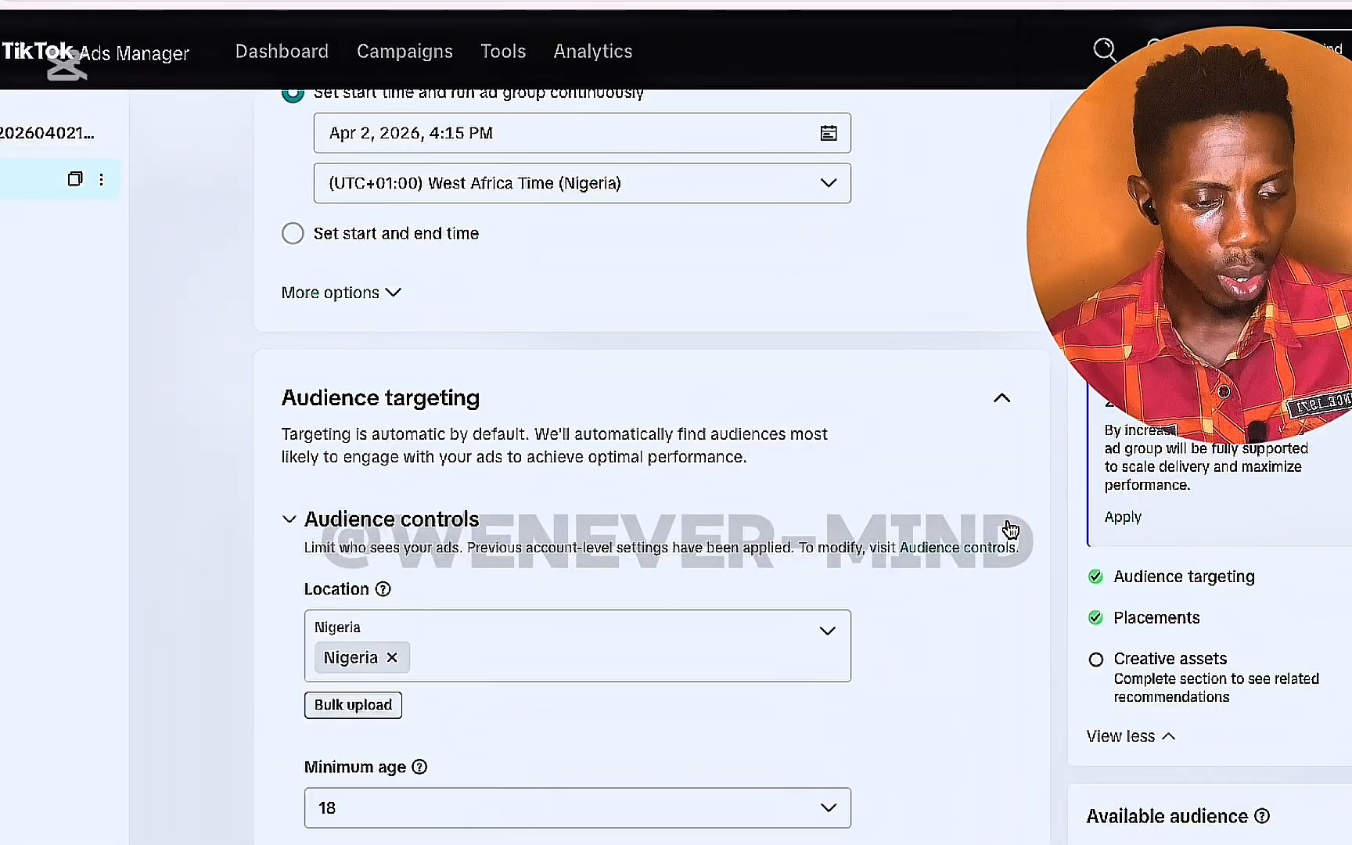
{"action": "scroll", "coordinate": [489, 669], "scroll_direction": "down", "scroll_amount": 3}
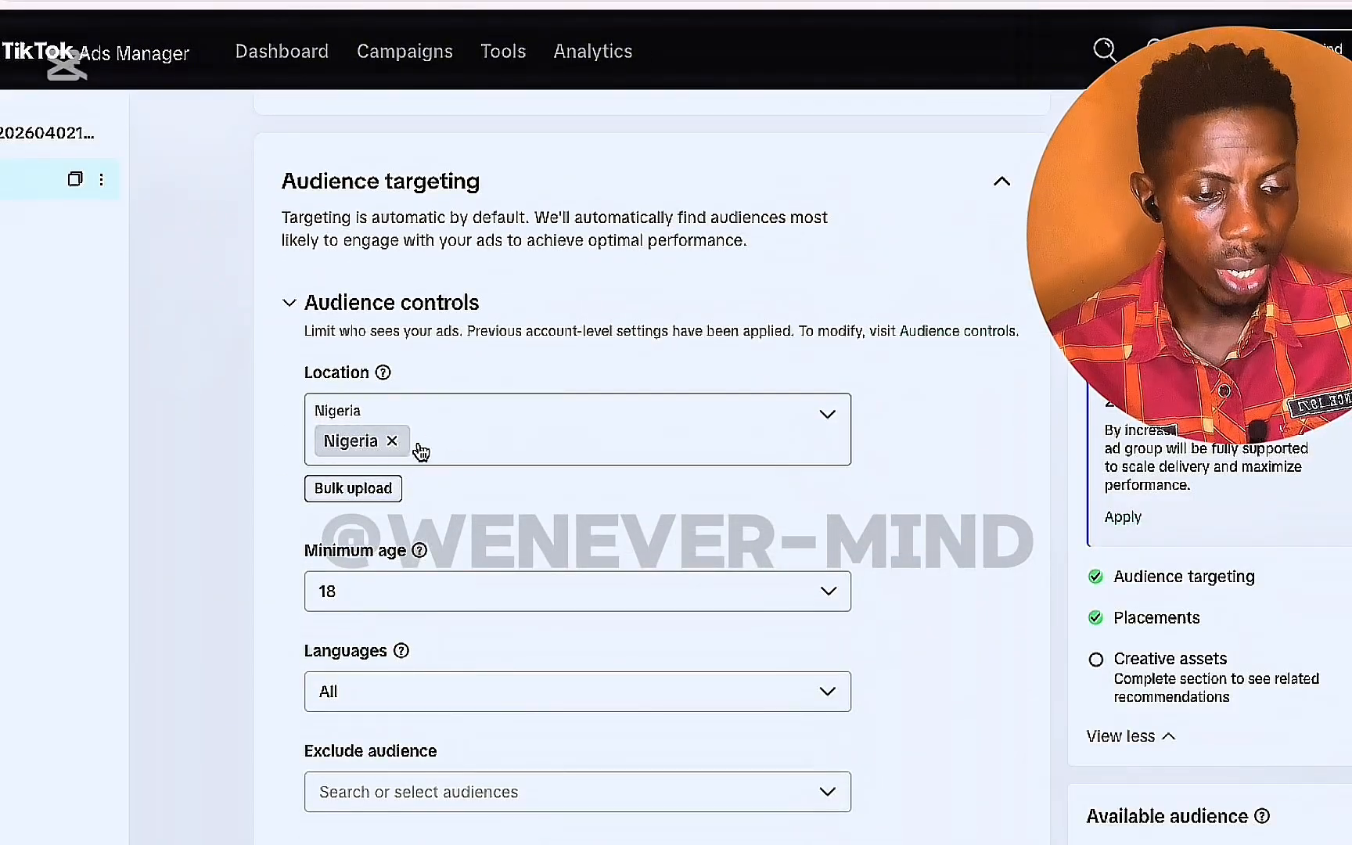
{"action": "left_click", "coordinate": [447, 452]}
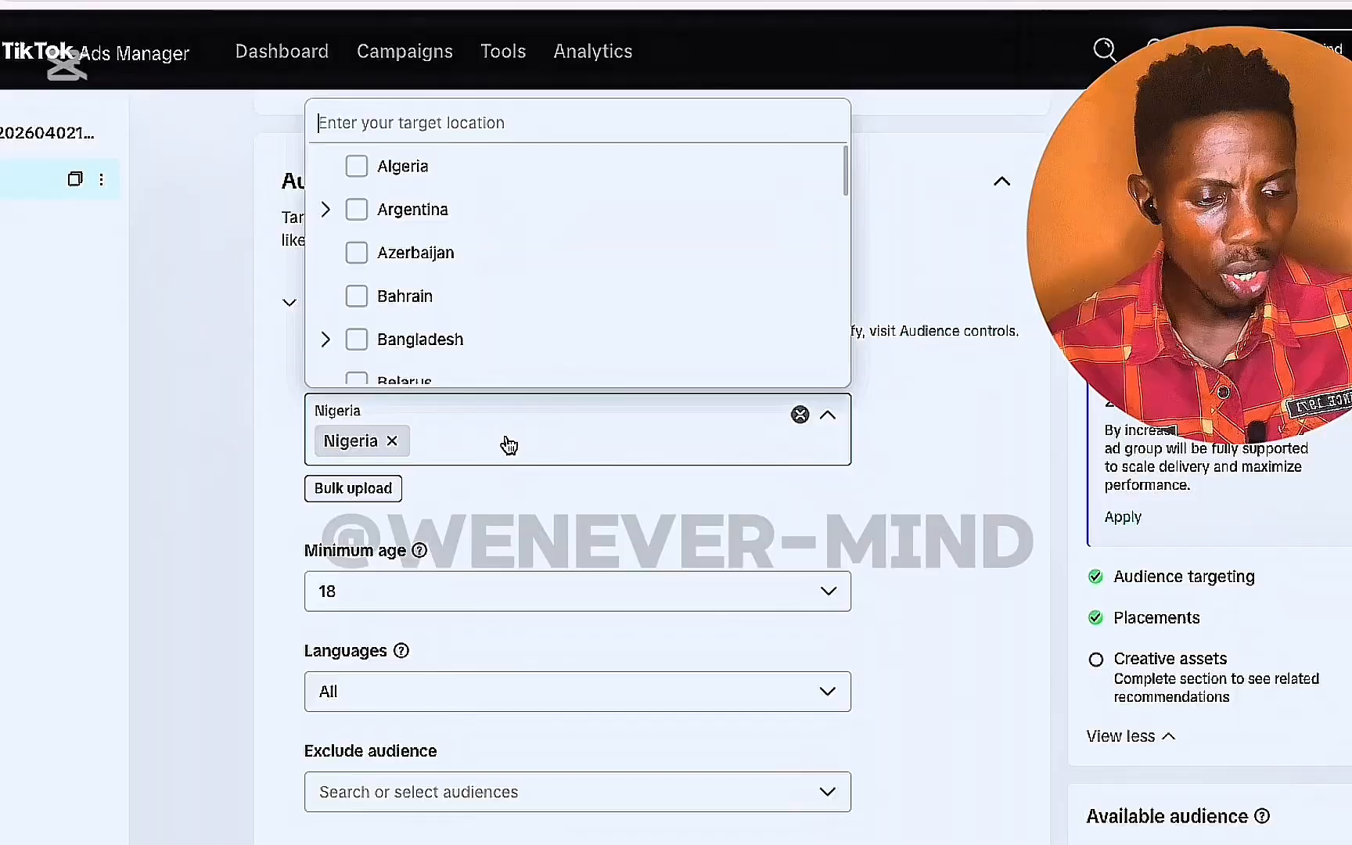
{"action": "scroll", "coordinate": [391, 548], "scroll_direction": "up", "scroll_amount": 4}
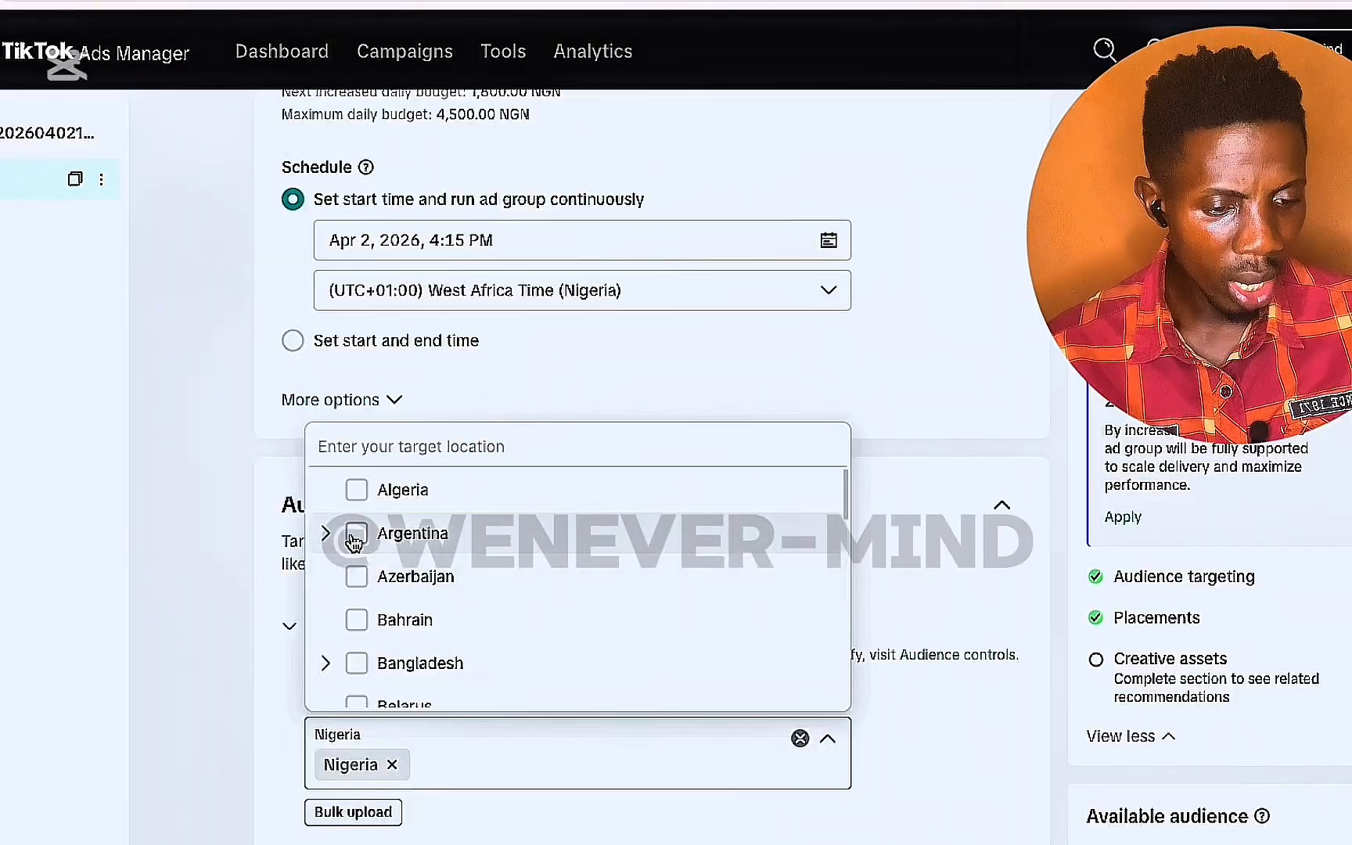
- Add Argentina to the target locations and check the provinces that can be targeted within it
{"action": "left_click", "coordinate": [357, 538]}
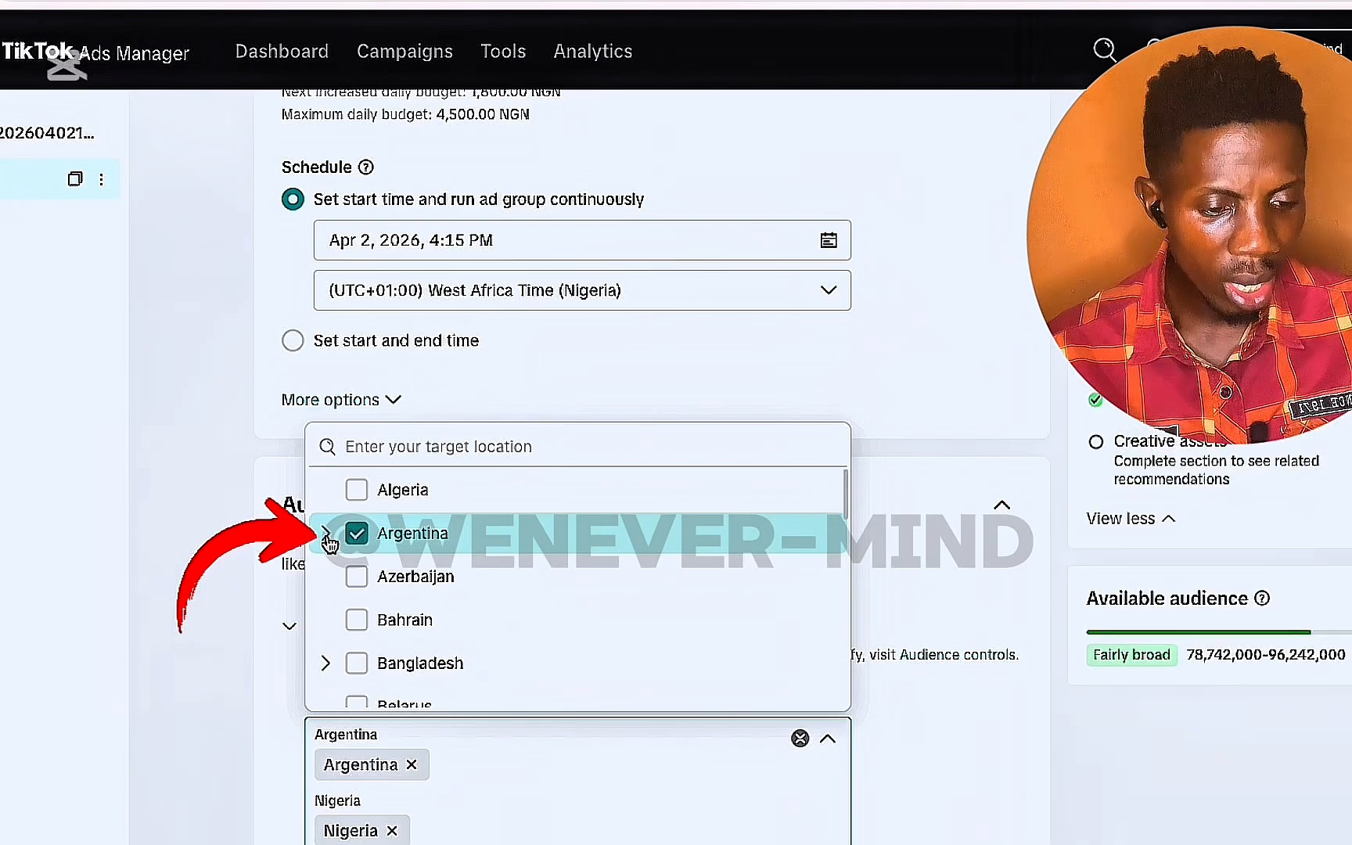
{"action": "left_click", "coordinate": [325, 535]}
{"action": "scroll", "coordinate": [735, 634], "scroll_direction": "down", "scroll_amount": 10}
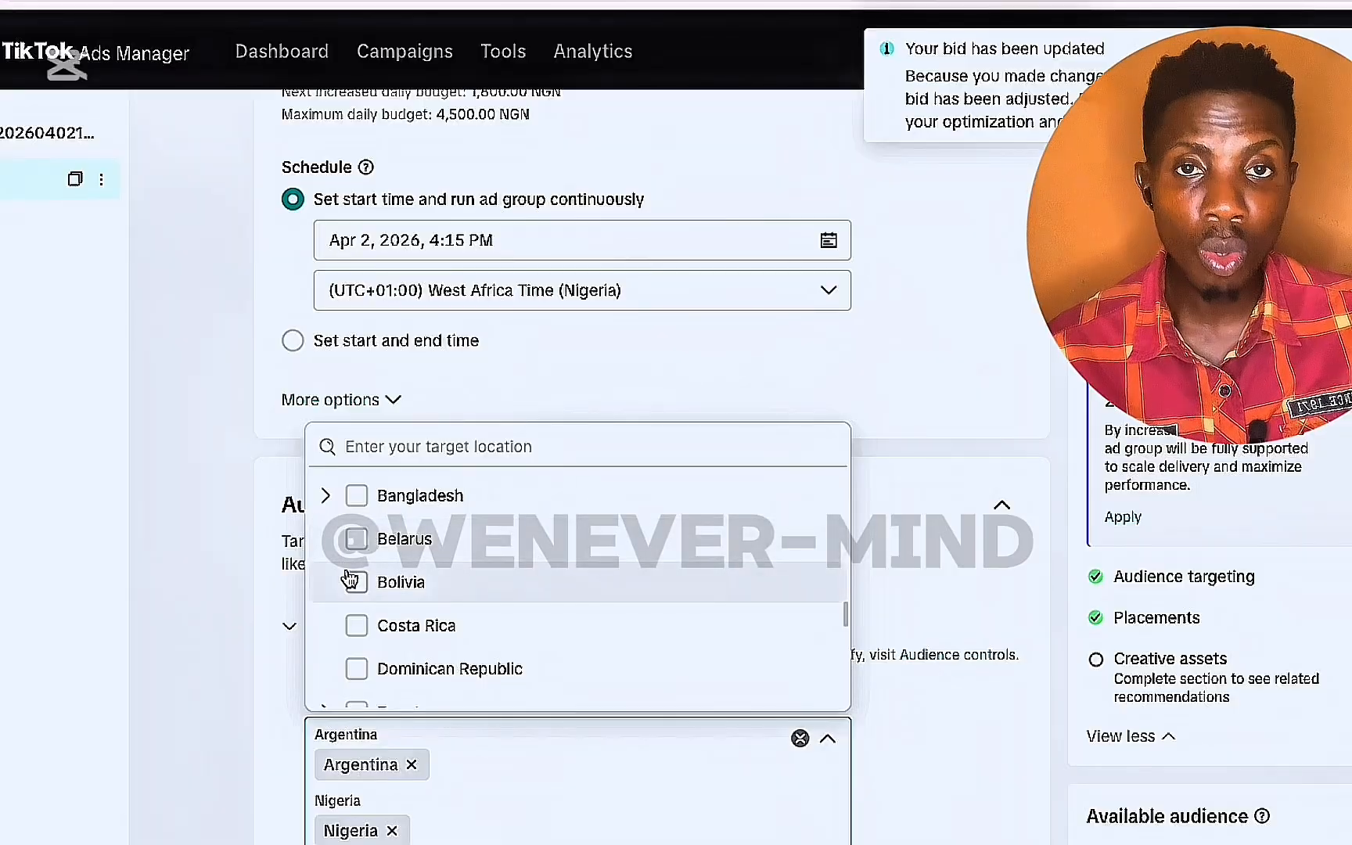
{"action": "scroll", "coordinate": [365, 618], "scroll_direction": "down", "scroll_amount": 3}
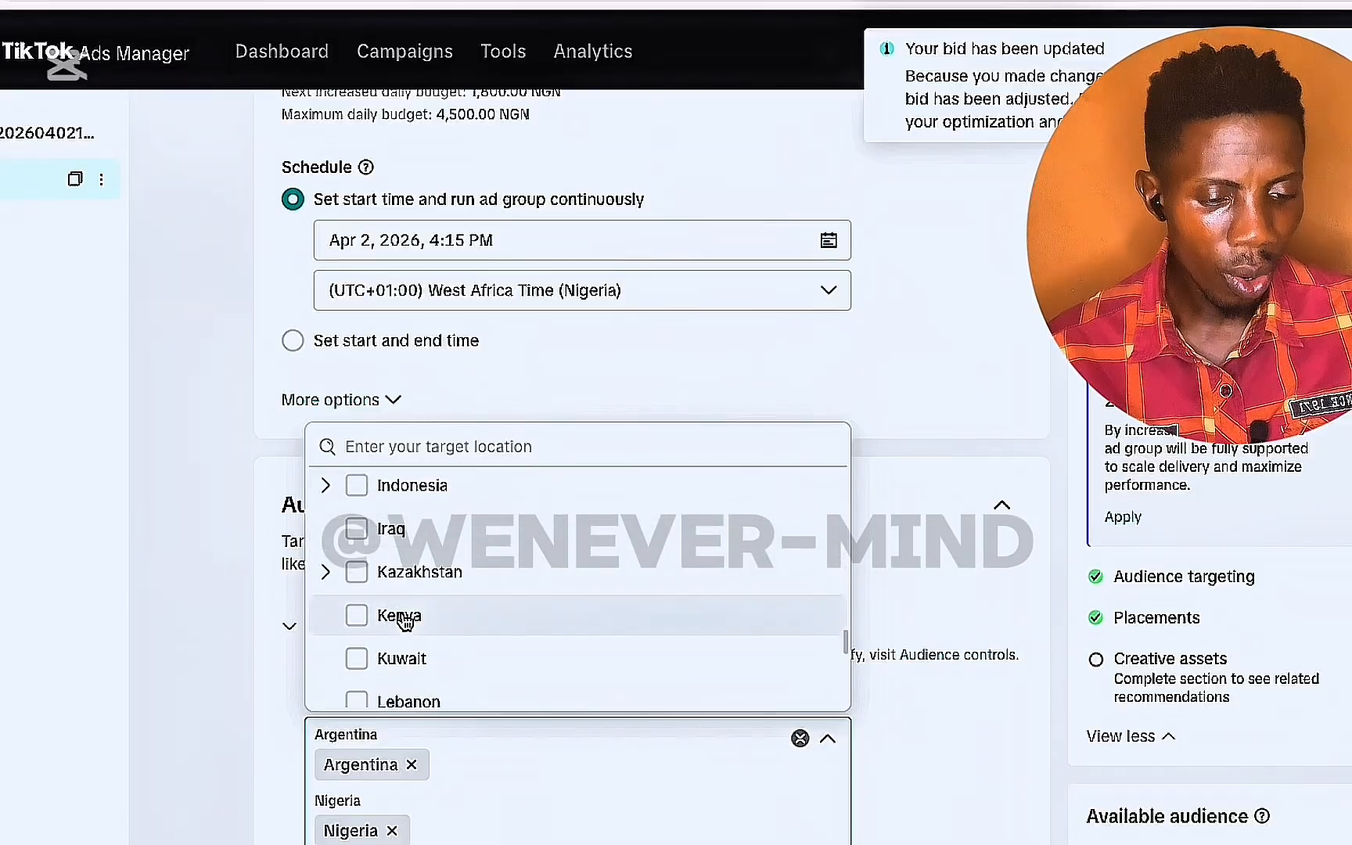
{"action": "scroll", "coordinate": [404, 622], "scroll_direction": "up", "scroll_amount": 10}
{"action": "scroll", "coordinate": [404, 622], "scroll_direction": "up", "scroll_amount": 3}
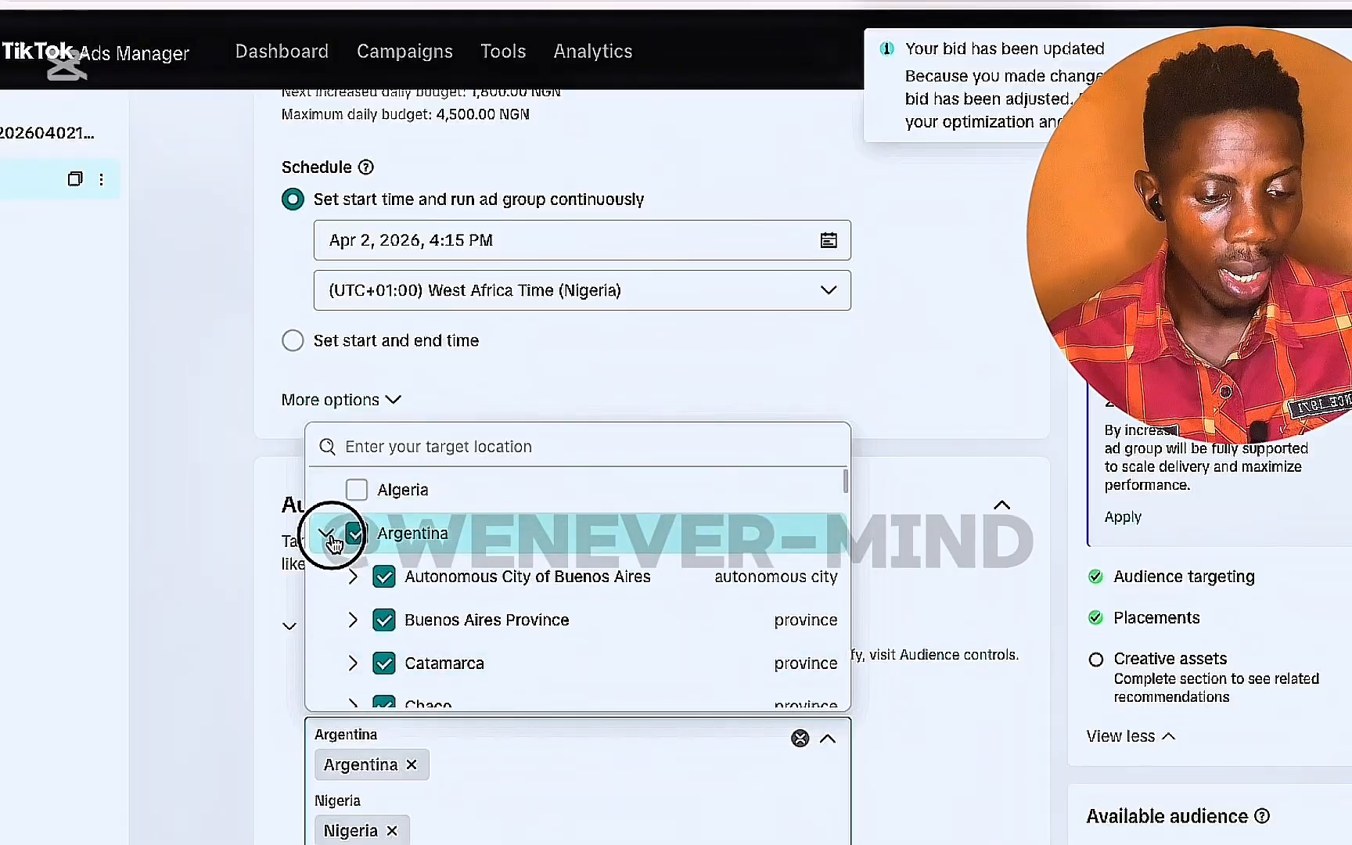
{"action": "left_click", "coordinate": [327, 535]}
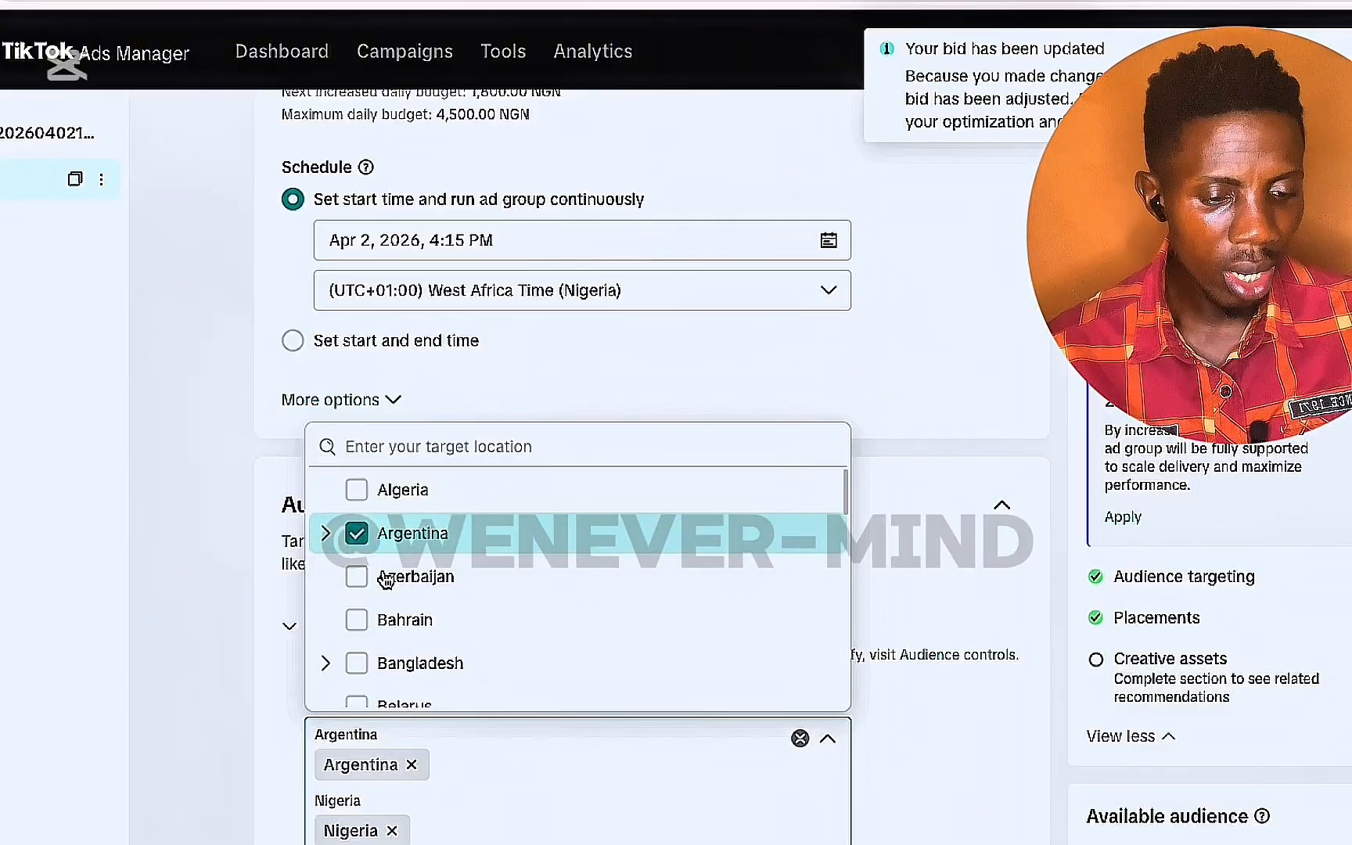
- Add Malaysia to the target locations and check the states that can be targeted within it
{"action": "scroll", "coordinate": [356, 661], "scroll_direction": "down", "scroll_amount": 15}
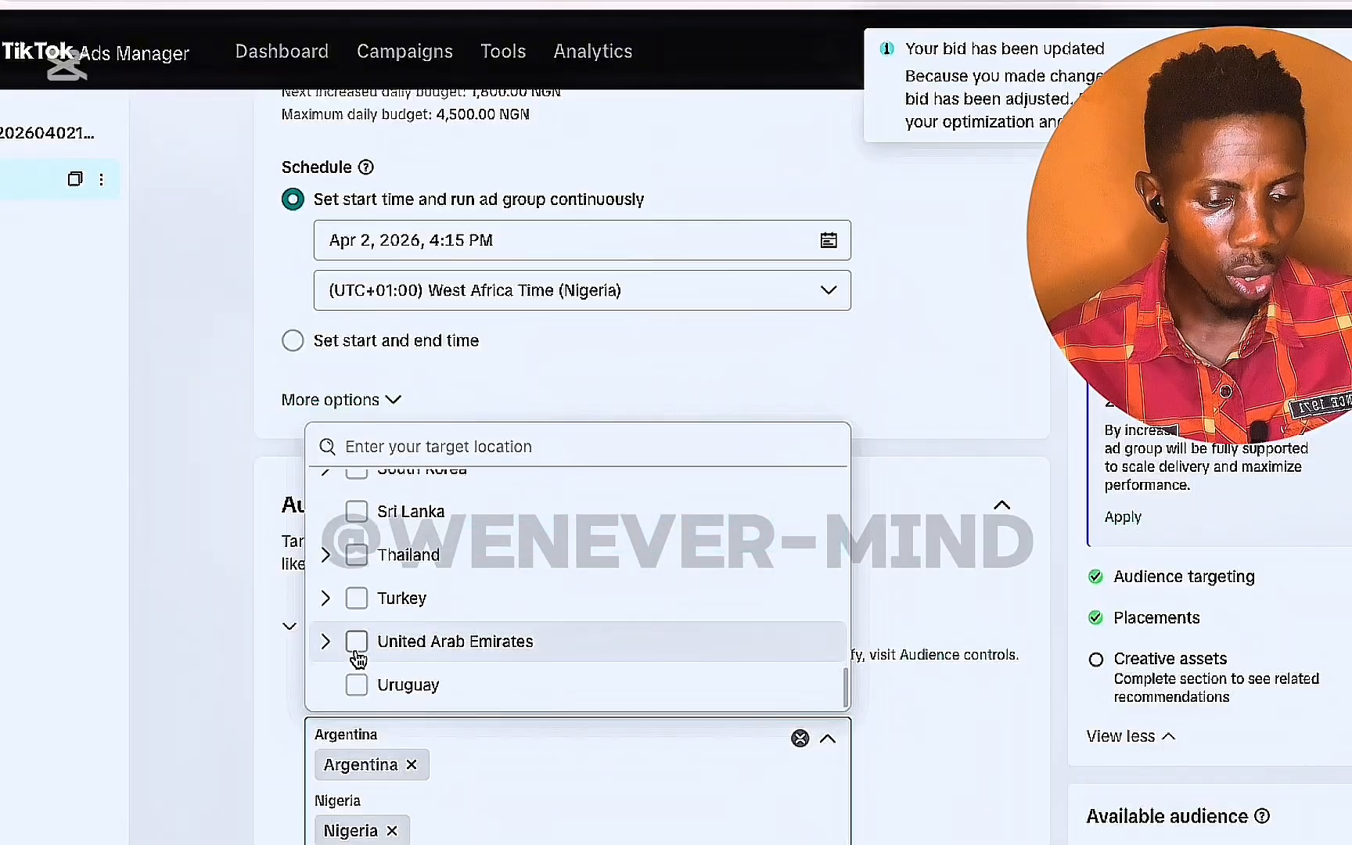
{"action": "scroll", "coordinate": [383, 567], "scroll_direction": "up", "scroll_amount": 5}
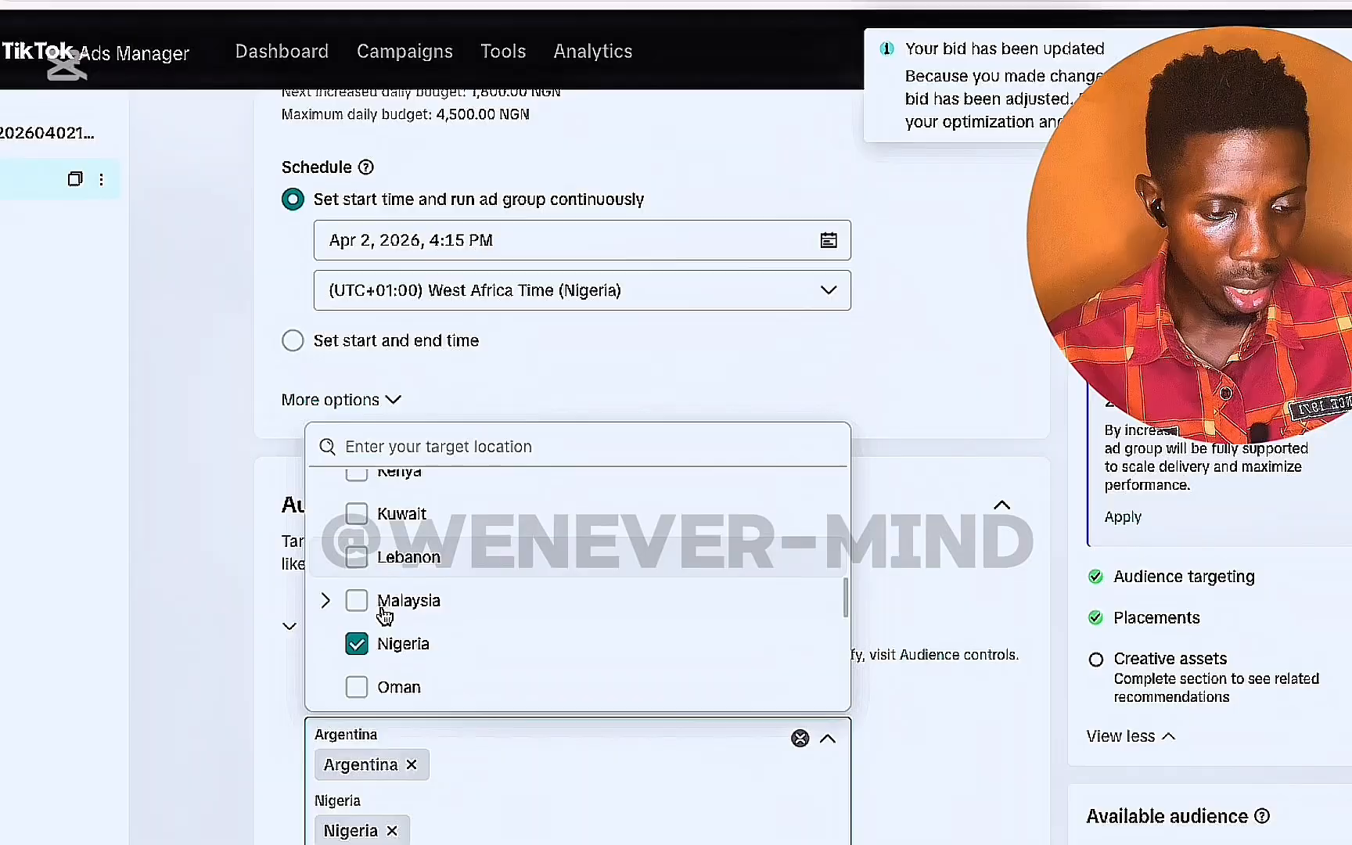
{"action": "scroll", "coordinate": [379, 655], "scroll_direction": "down", "scroll_amount": 1}
{"action": "scroll", "coordinate": [387, 640], "scroll_direction": "down", "scroll_amount": 1}
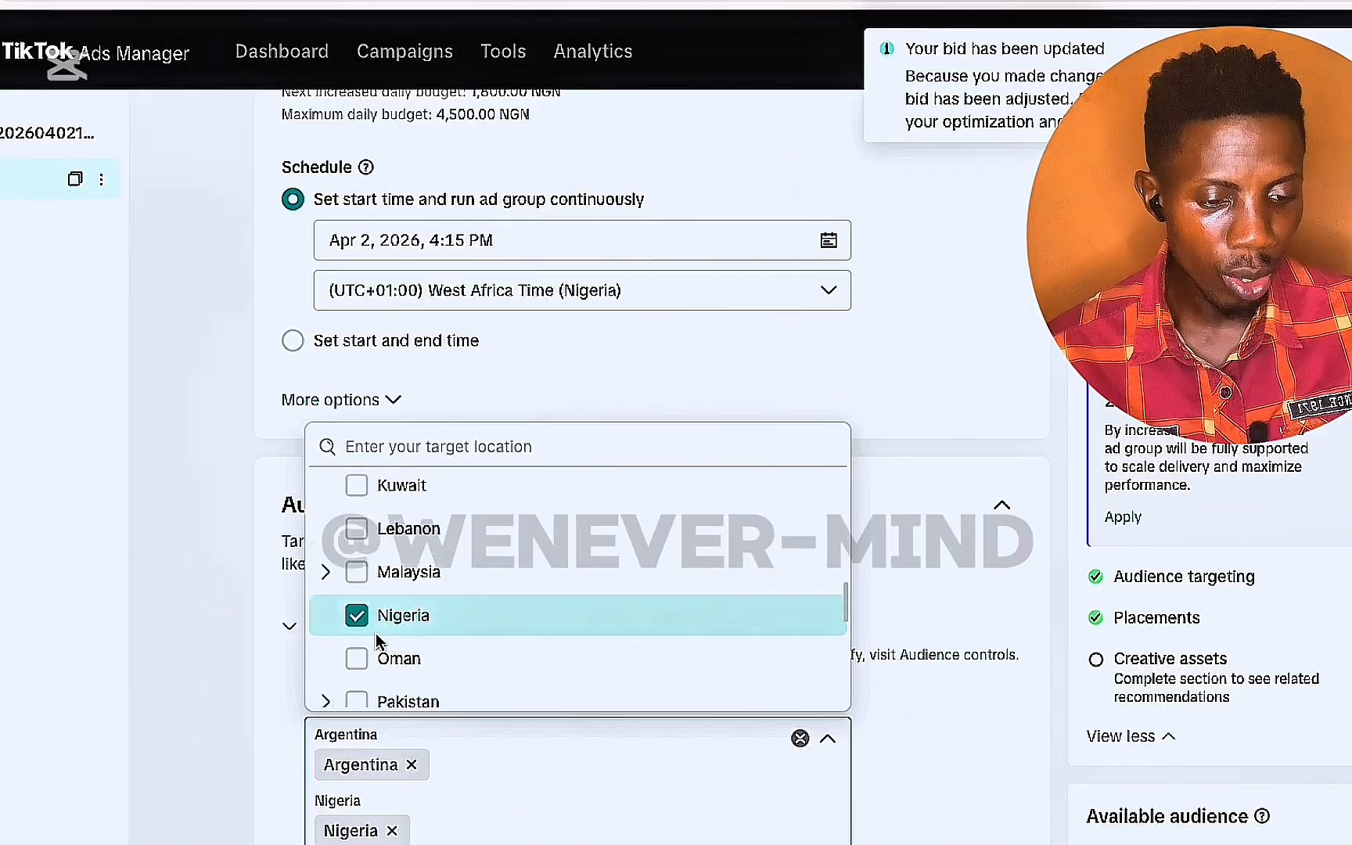
{"action": "left_click", "coordinate": [358, 574]}
{"action": "left_click", "coordinate": [327, 573]}
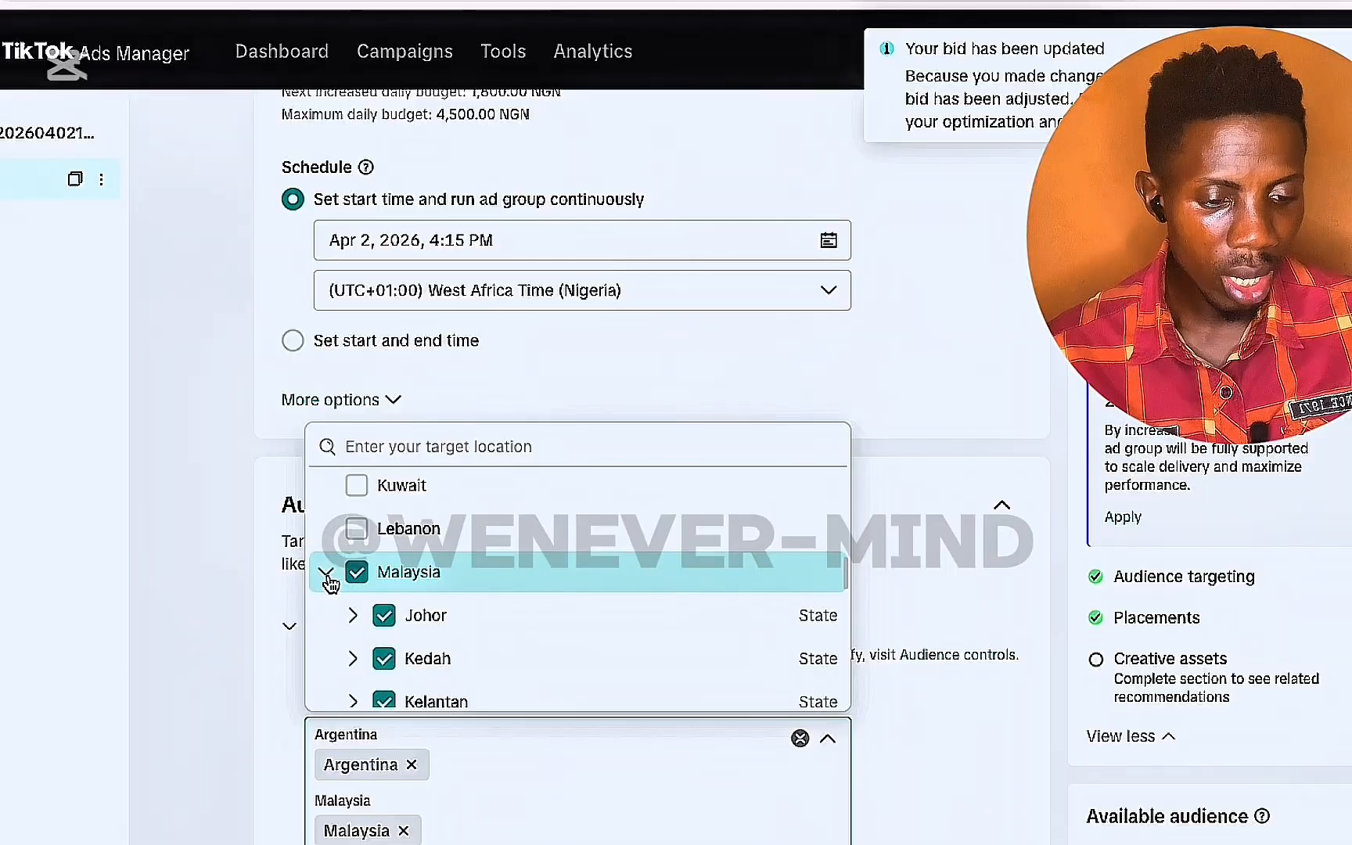
{"action": "scroll", "coordinate": [517, 657], "scroll_direction": "up", "scroll_amount": 1}
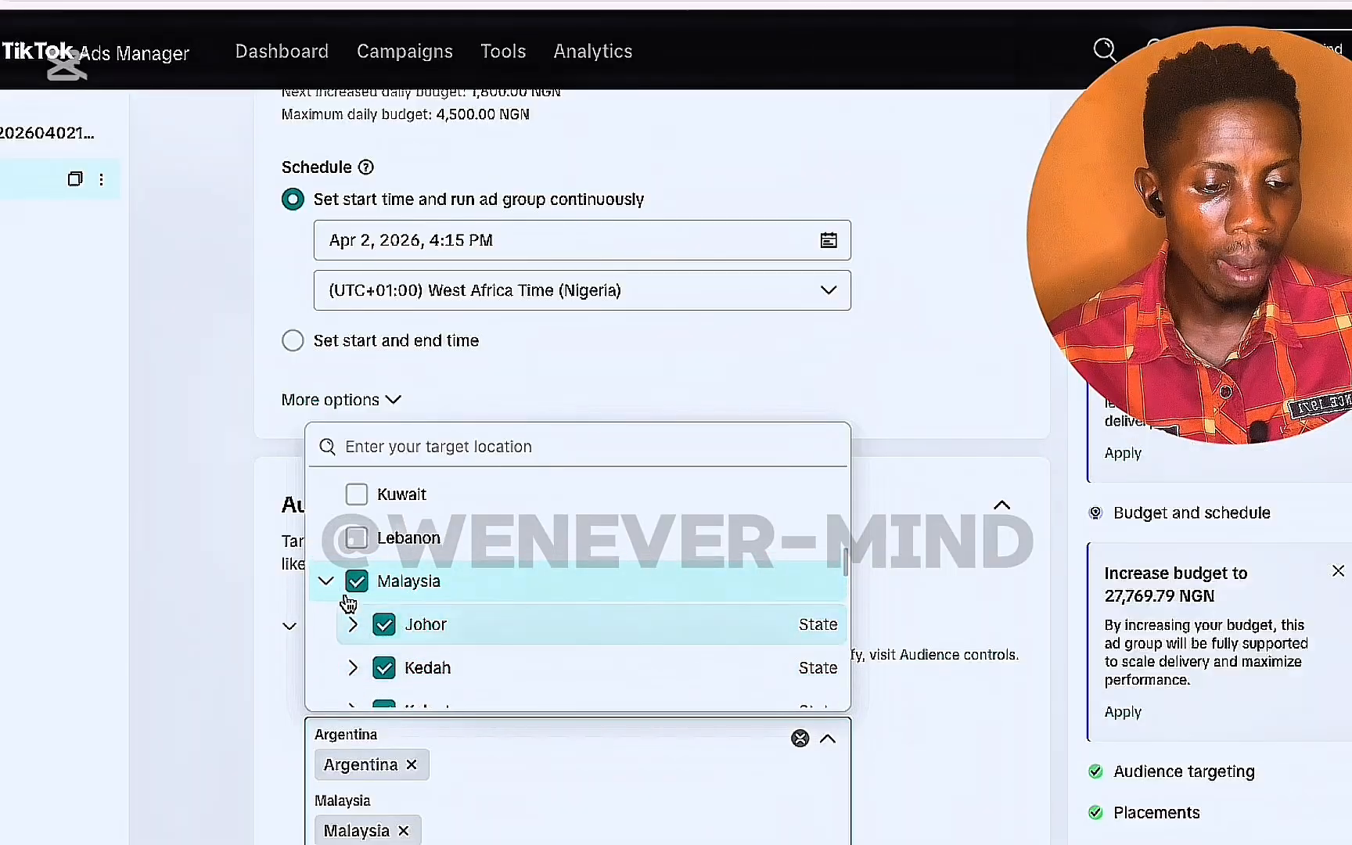
- Remove Malaysia and Argentina from the target locations, keeping only Nigeria
{"action": "left_click", "coordinate": [356, 583]}
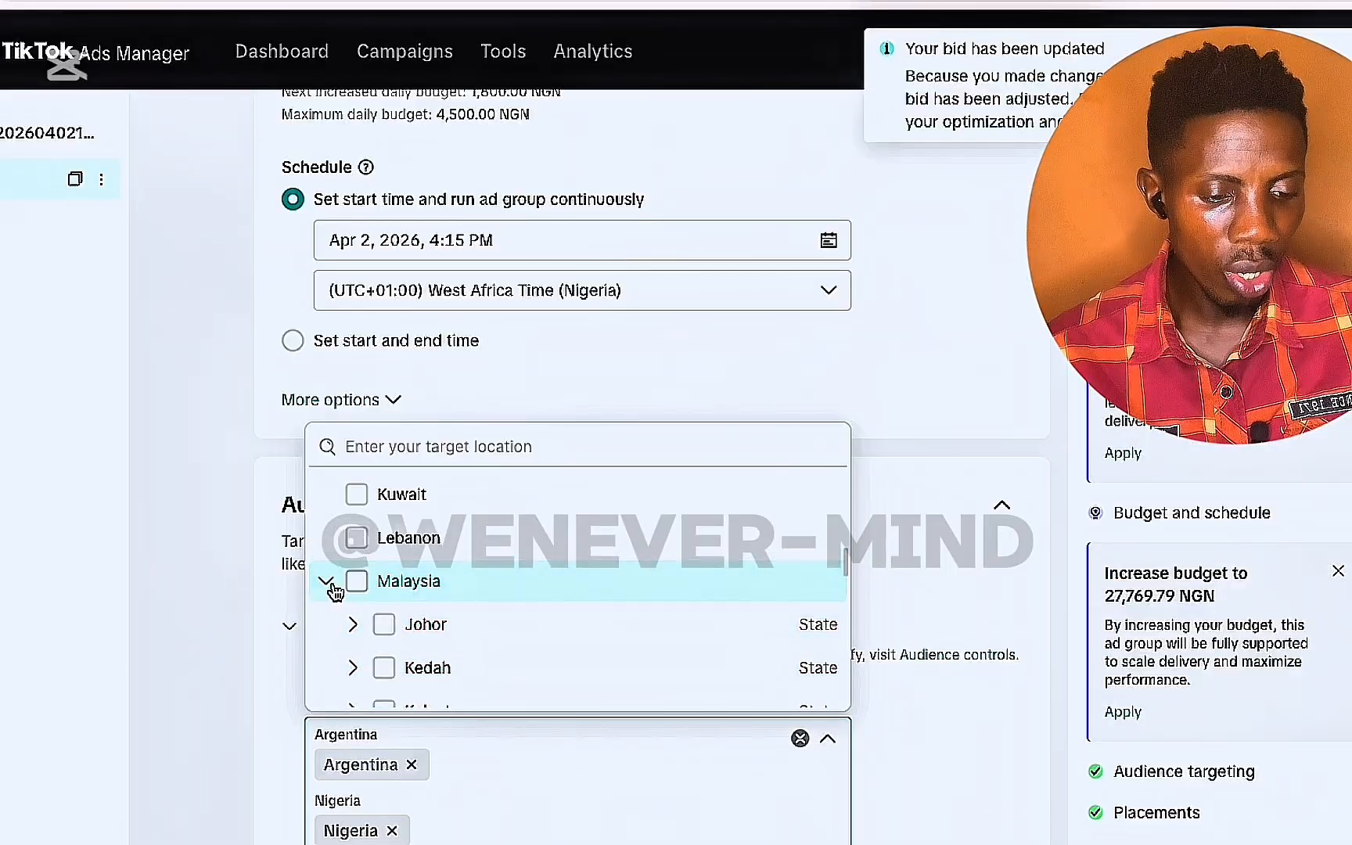
{"action": "left_click", "coordinate": [326, 582]}
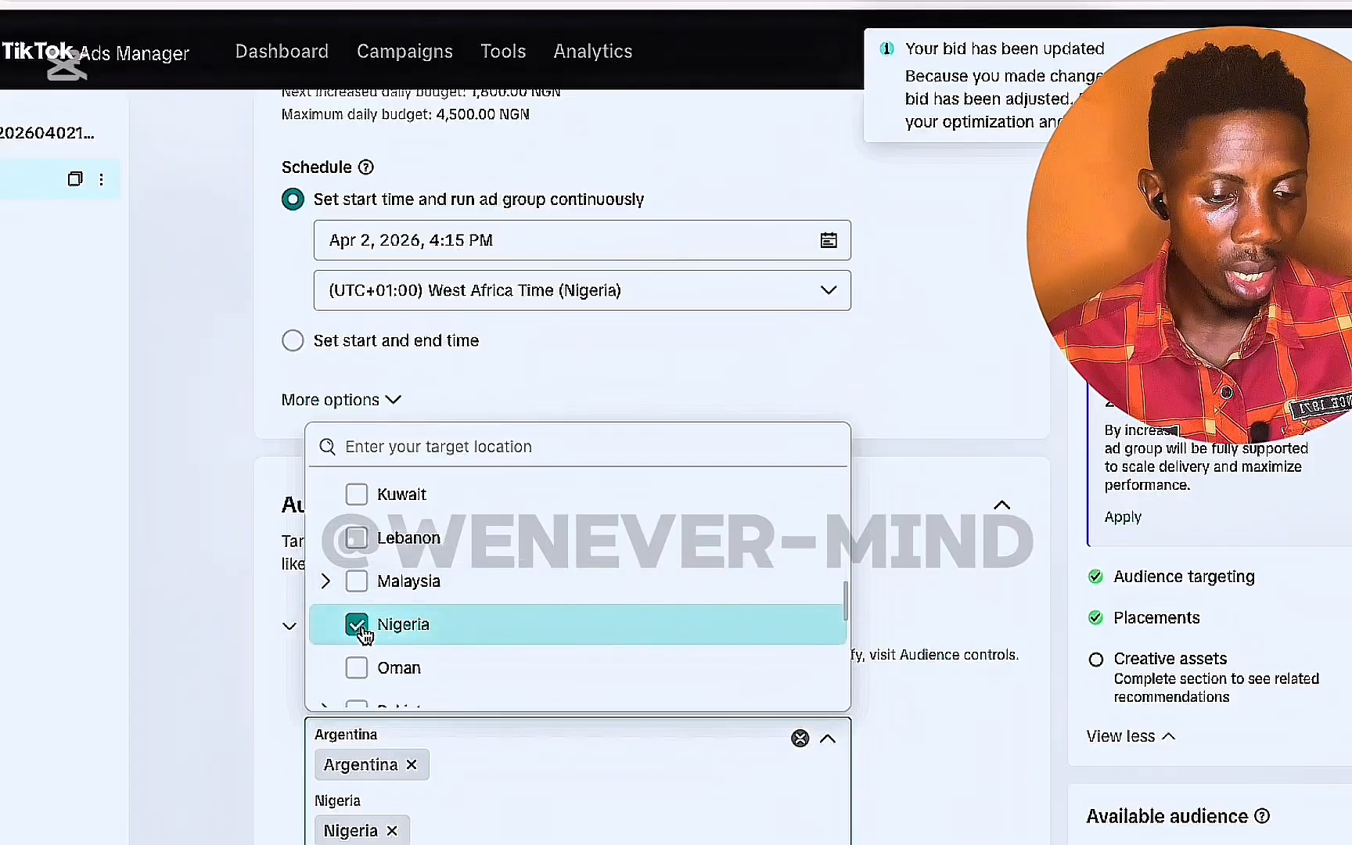
{"action": "left_click", "coordinate": [906, 602]}
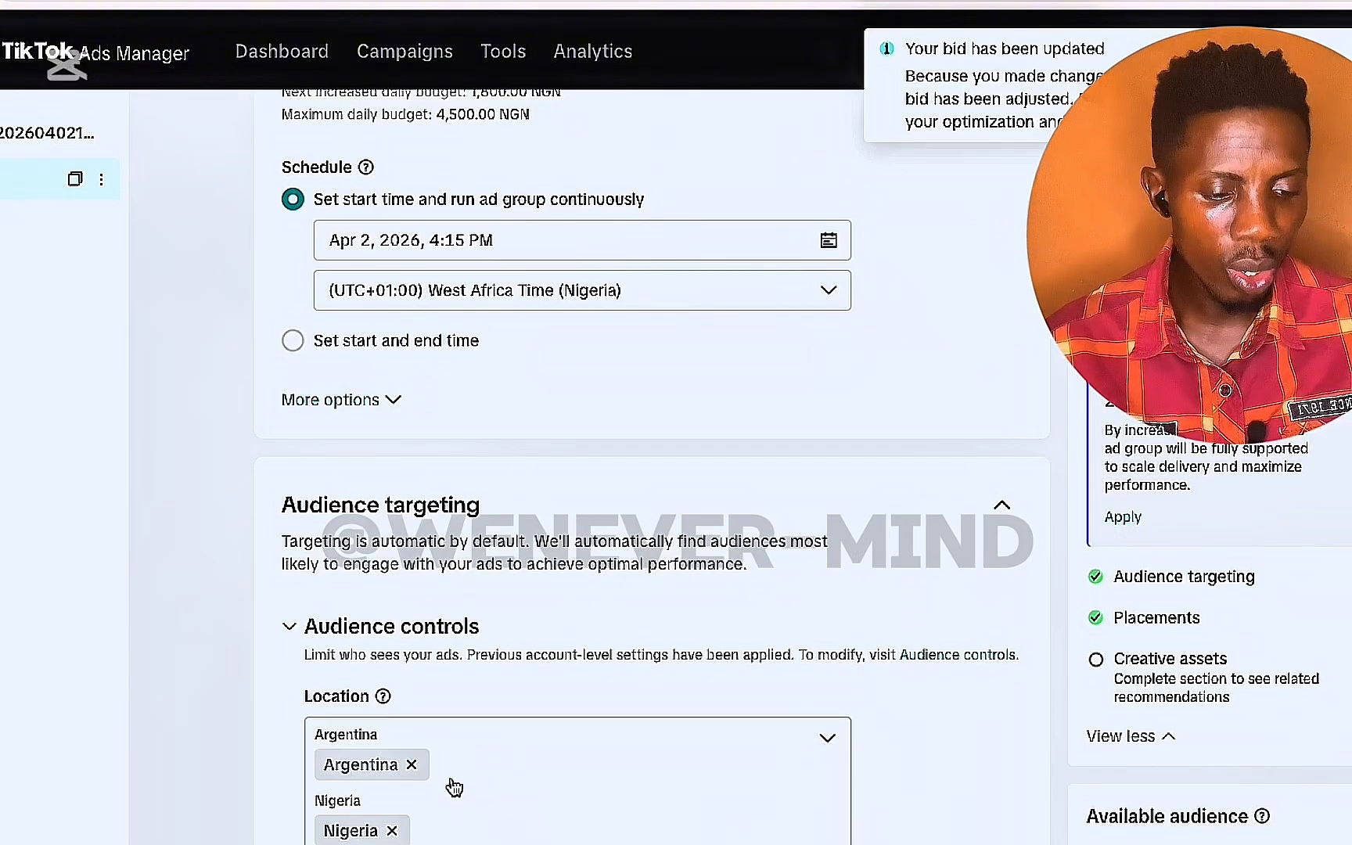
{"action": "left_click", "coordinate": [411, 765]}
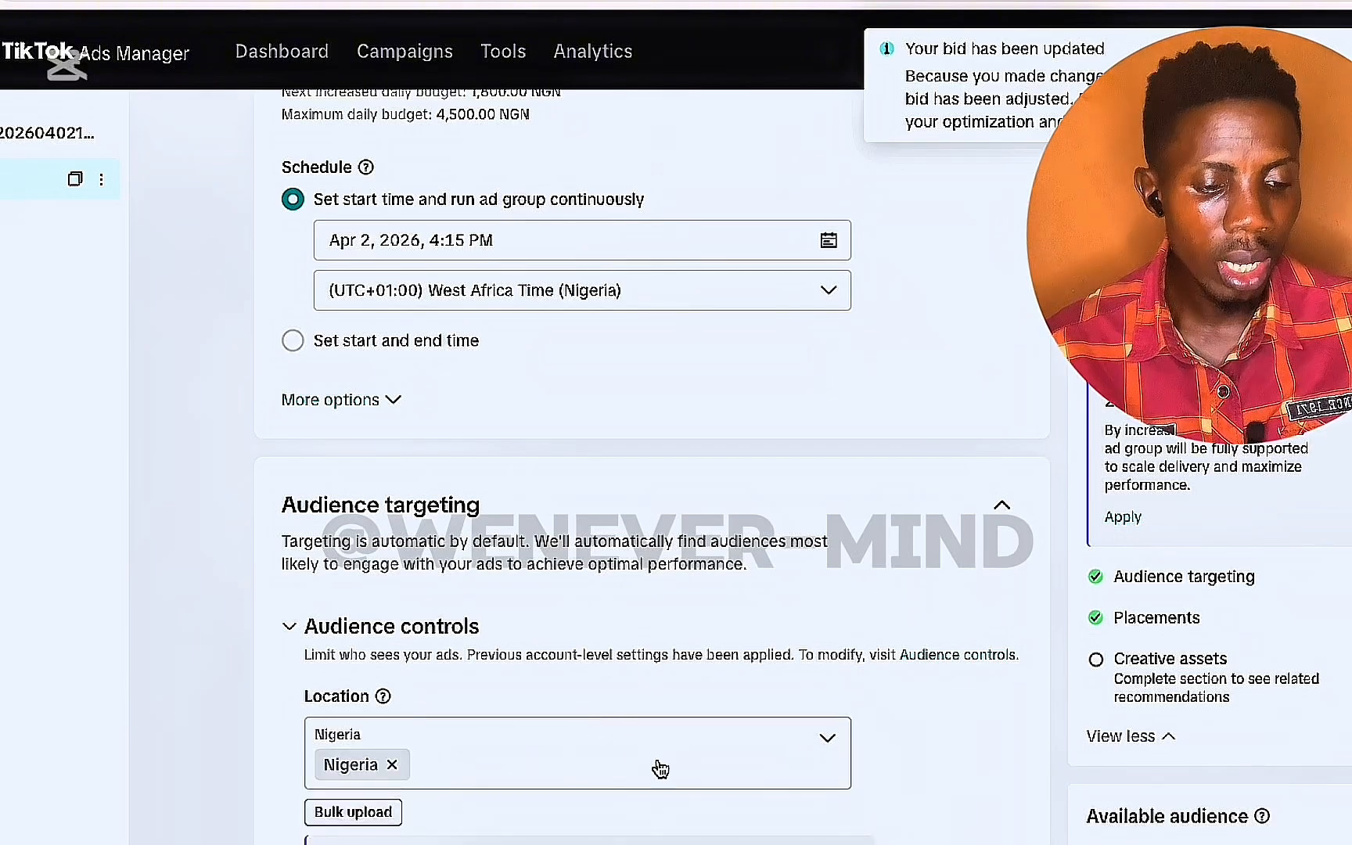
- Set the minimum age of the audience to 25
{"action": "scroll", "coordinate": [658, 766], "scroll_direction": "down", "scroll_amount": 1}
{"action": "scroll", "coordinate": [659, 767], "scroll_direction": "down", "scroll_amount": 2}
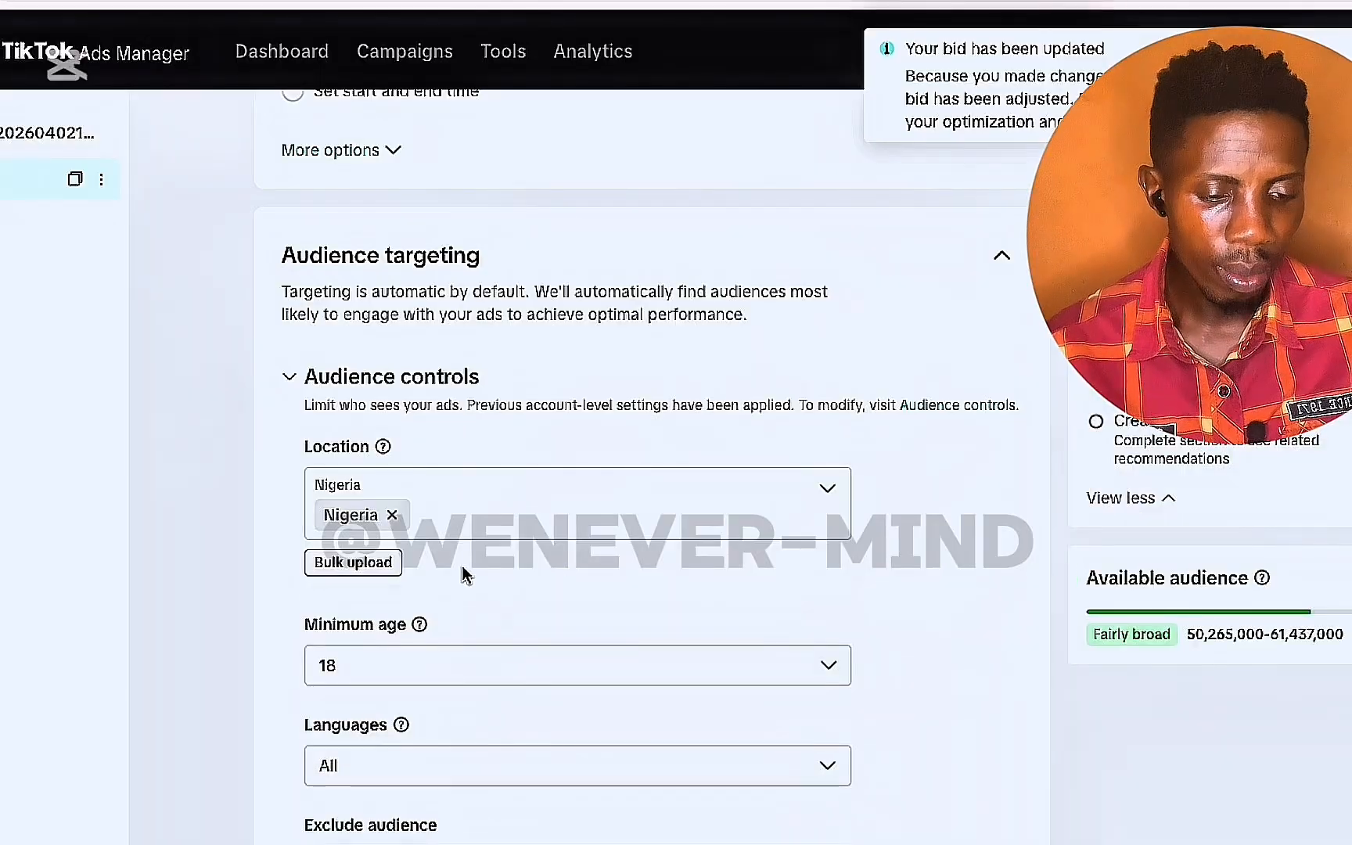
{"action": "scroll", "coordinate": [405, 603], "scroll_direction": "down", "scroll_amount": 5}
{"action": "left_click", "coordinate": [847, 492]}
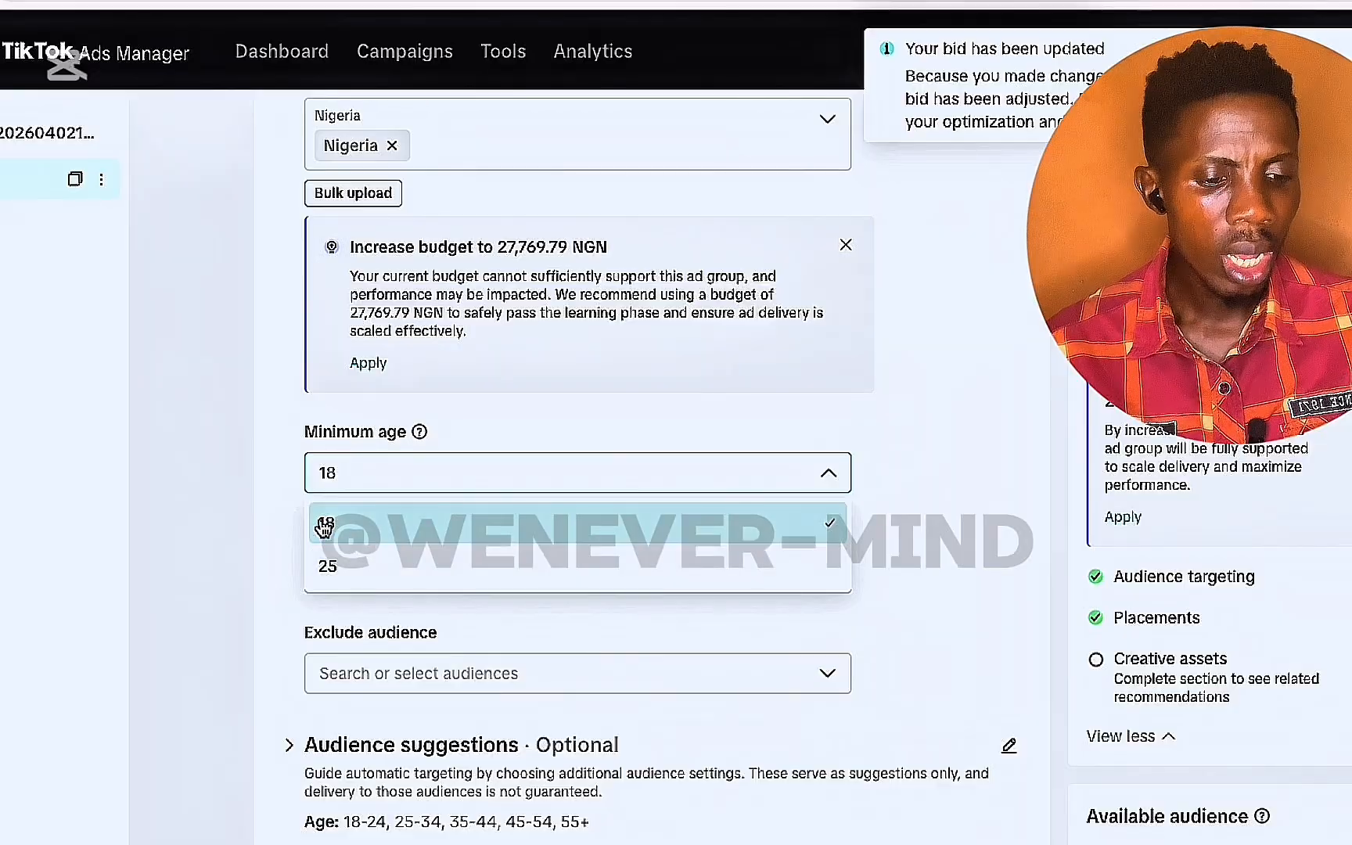
{"action": "left_click", "coordinate": [344, 577]}
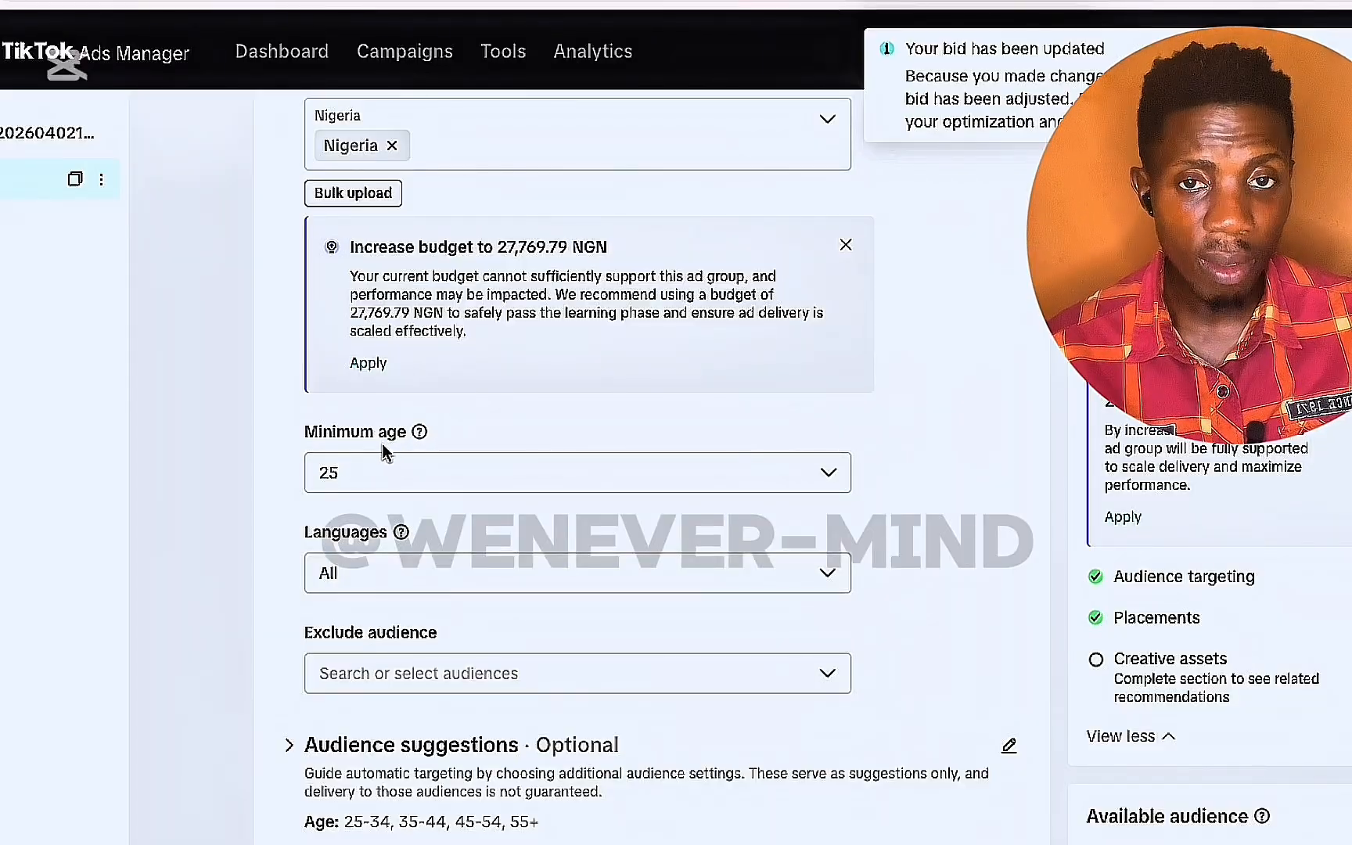
- Look through the available audience languages and restrict the targeting to English
{"action": "scroll", "coordinate": [384, 450], "scroll_direction": "down", "scroll_amount": 1}
{"action": "left_click", "coordinate": [829, 512]}
{"action": "scroll", "coordinate": [393, 635], "scroll_direction": "down", "scroll_amount": 3}
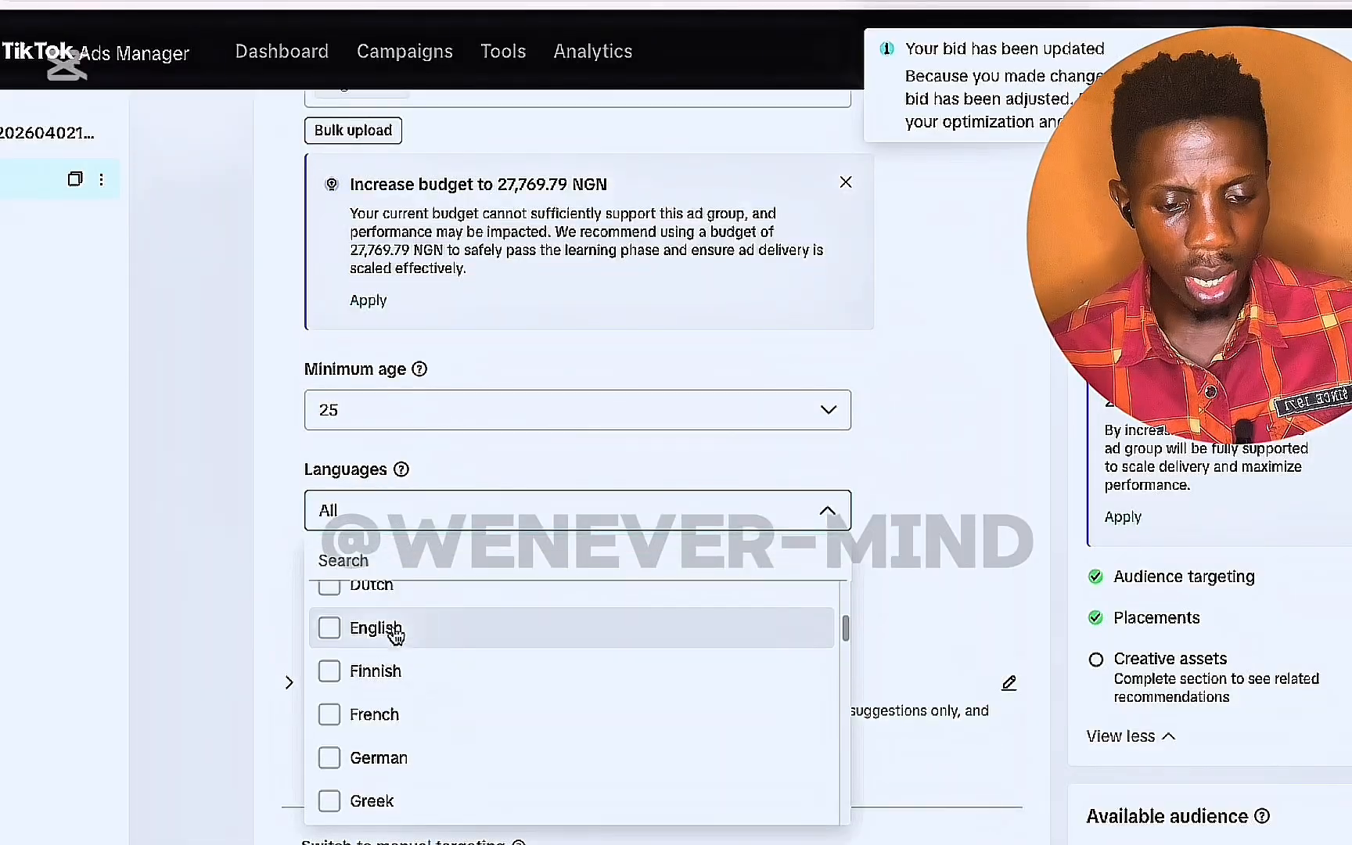
{"action": "scroll", "coordinate": [423, 728], "scroll_direction": "down", "scroll_amount": 3}
{"action": "scroll", "coordinate": [422, 728], "scroll_direction": "up", "scroll_amount": 6}
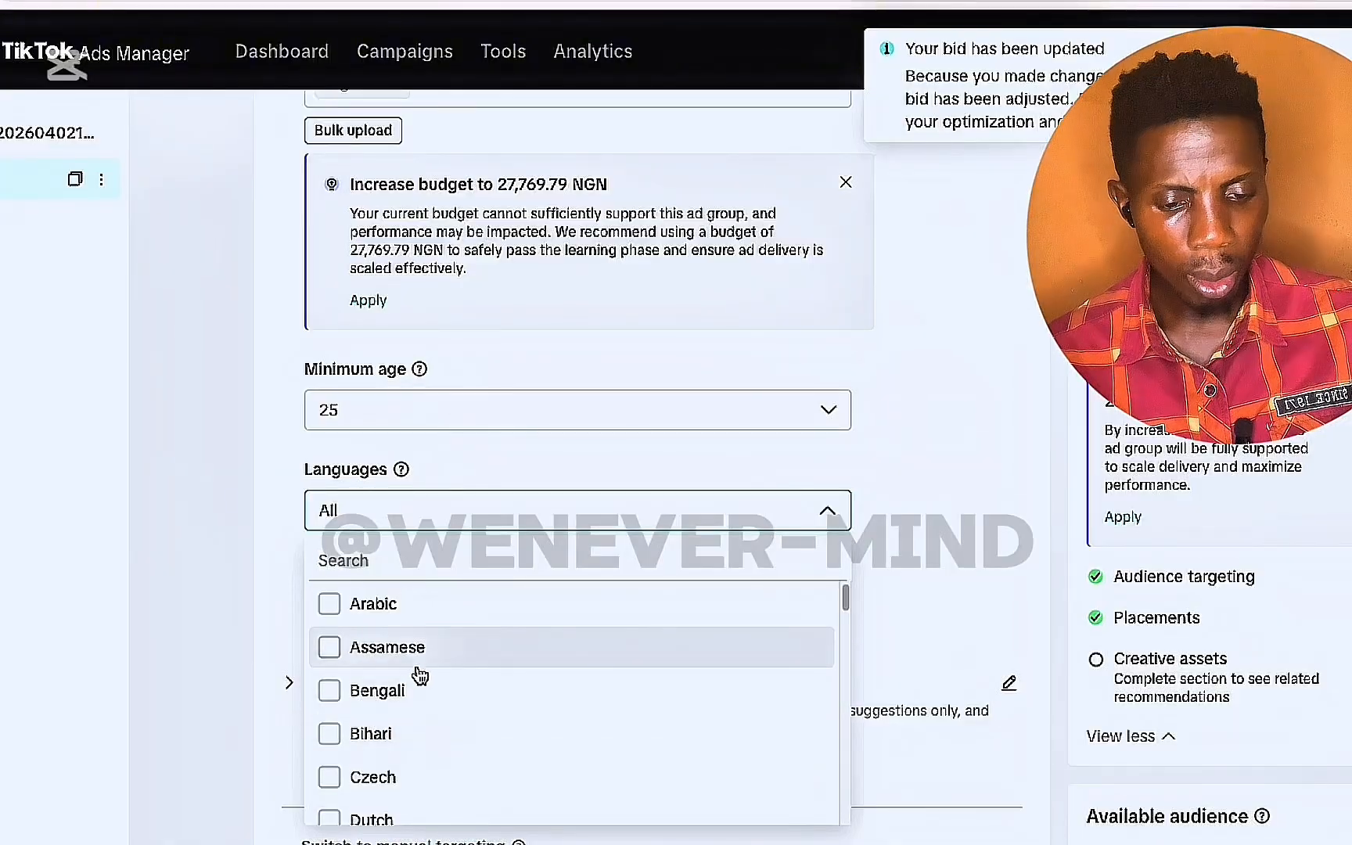
{"action": "scroll", "coordinate": [386, 676], "scroll_direction": "down", "scroll_amount": 1}
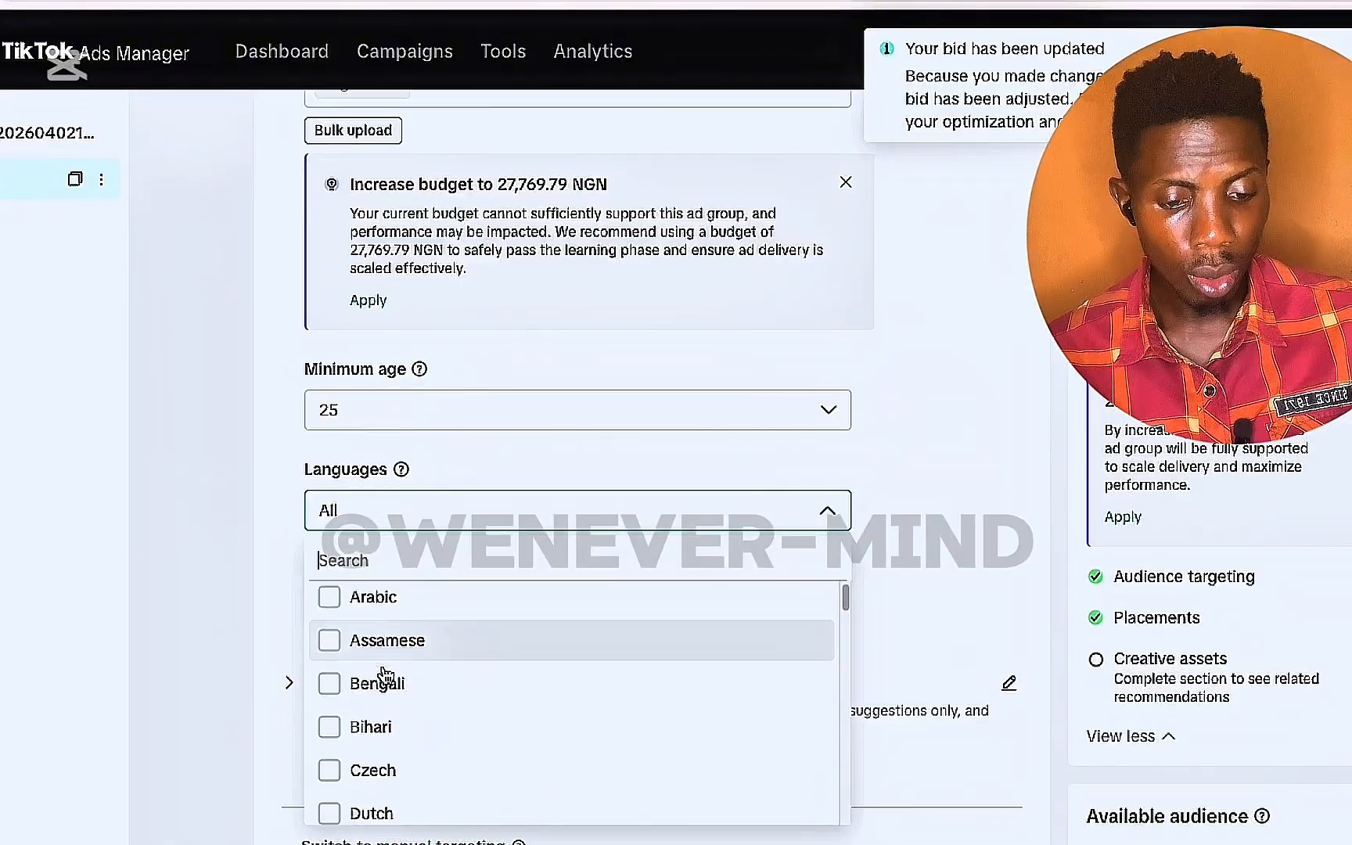
{"action": "scroll", "coordinate": [385, 674], "scroll_direction": "down", "scroll_amount": 9}
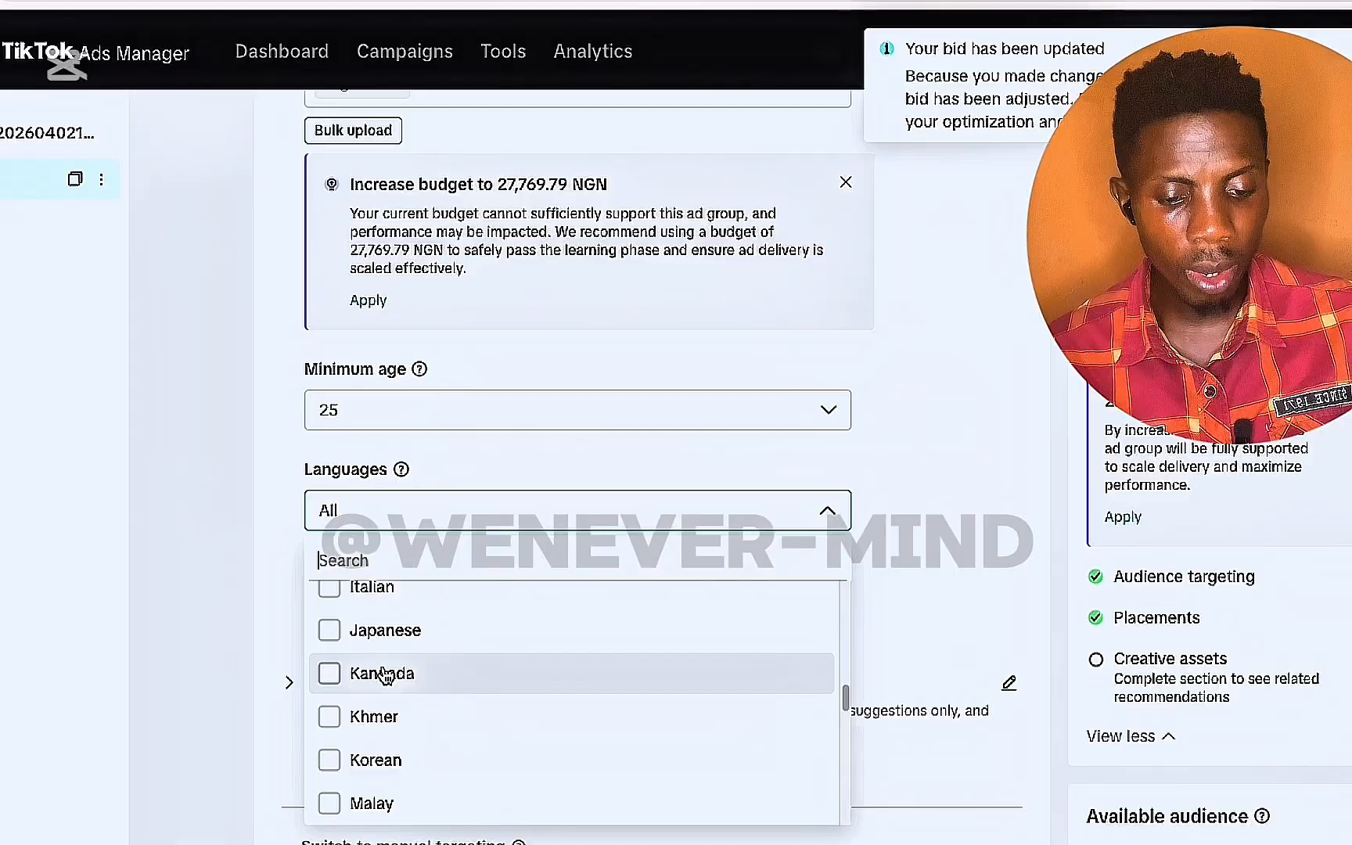
{"action": "scroll", "coordinate": [385, 675], "scroll_direction": "down", "scroll_amount": 5}
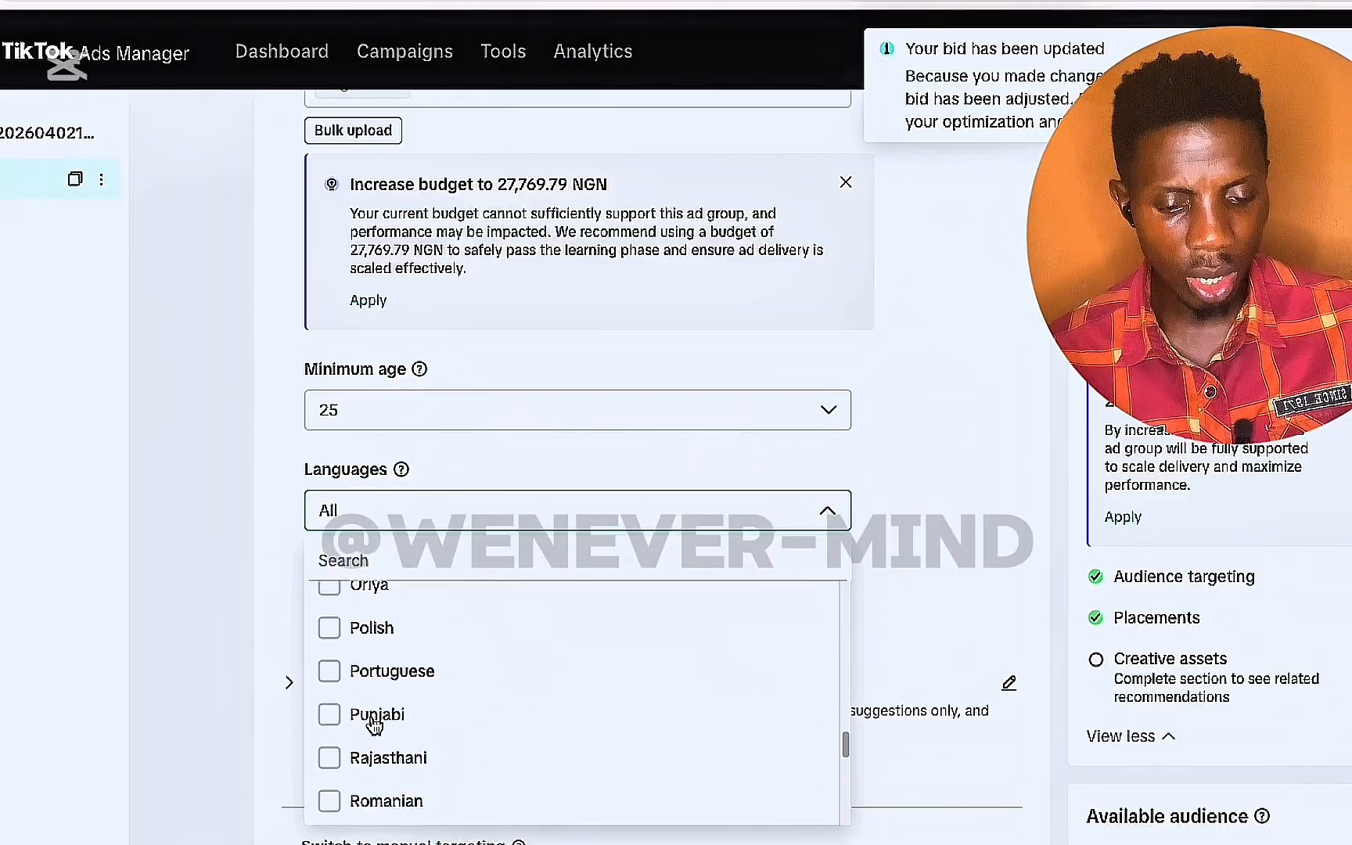
{"action": "scroll", "coordinate": [367, 715], "scroll_direction": "down", "scroll_amount": 2}
{"action": "scroll", "coordinate": [374, 718], "scroll_direction": "up", "scroll_amount": 15}
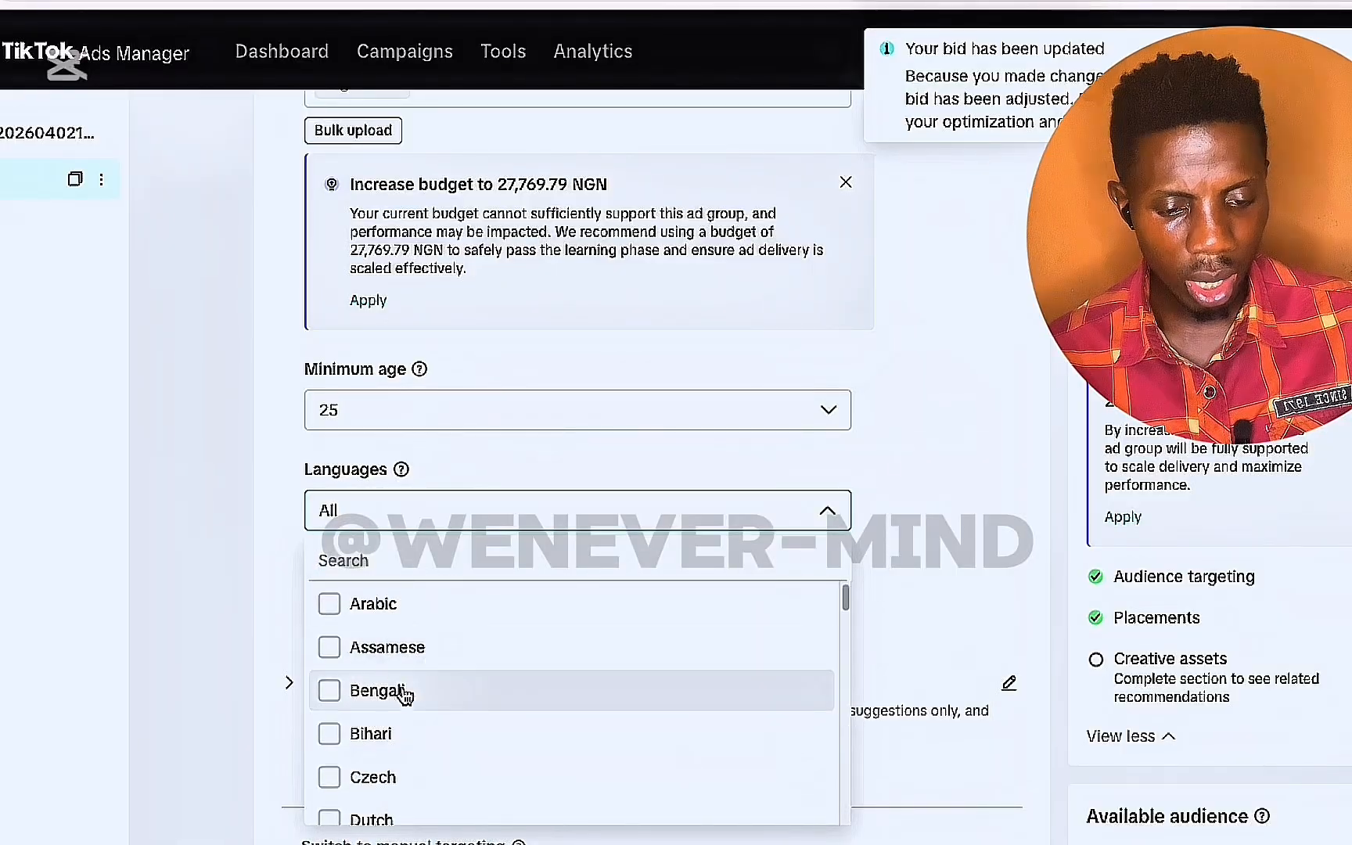
{"action": "scroll", "coordinate": [373, 757], "scroll_direction": "down", "scroll_amount": 2}
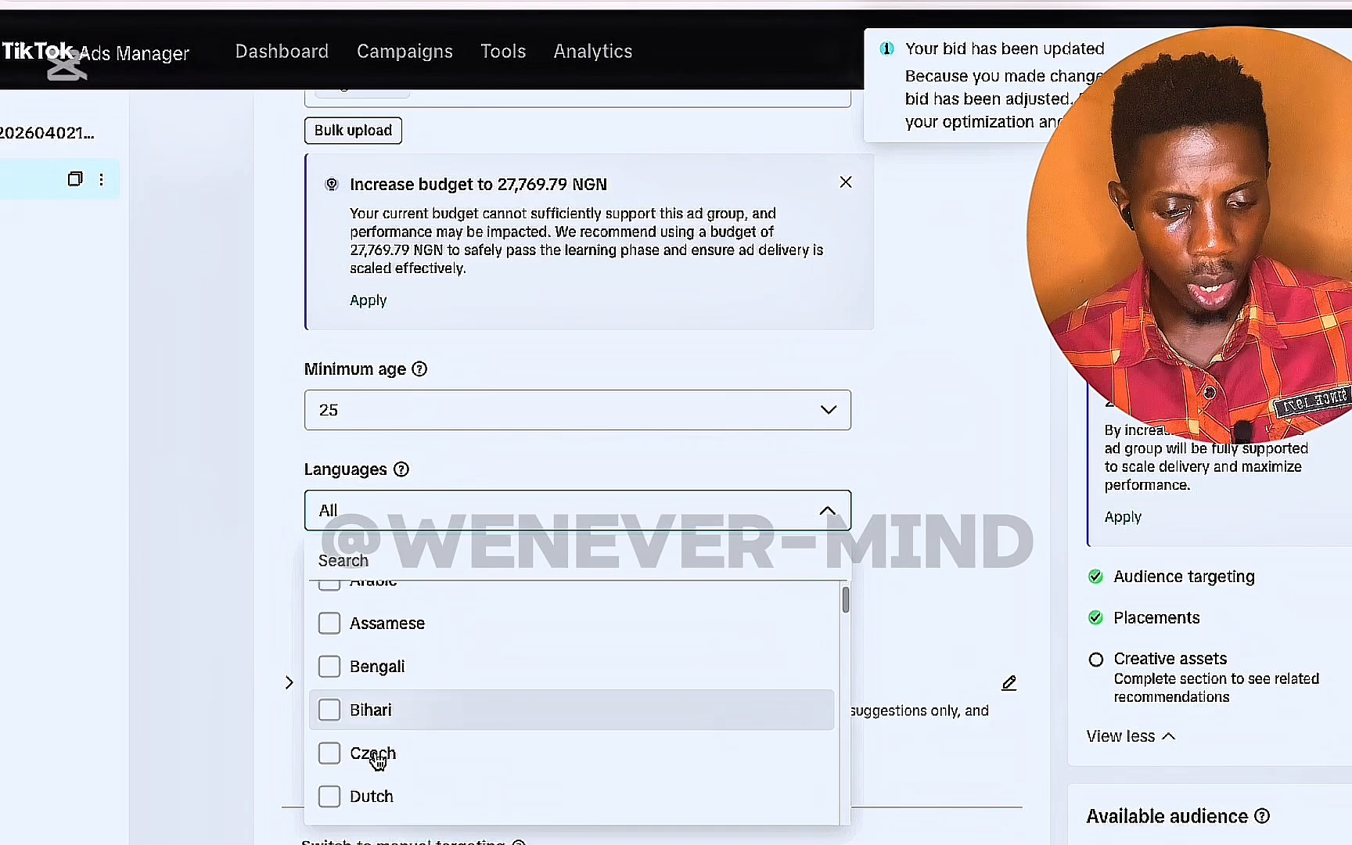
{"action": "left_click", "coordinate": [330, 801]}
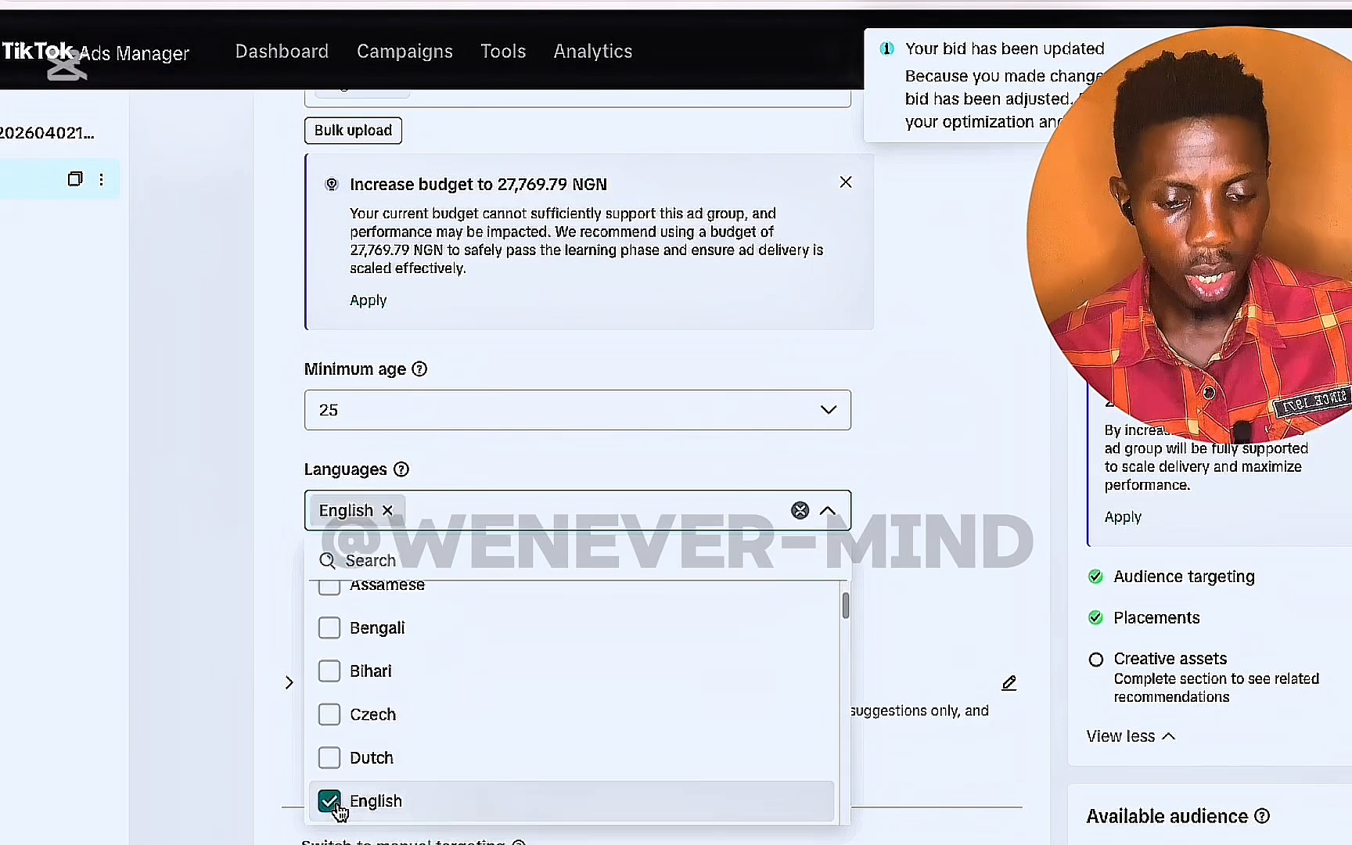
{"action": "left_click", "coordinate": [409, 532]}
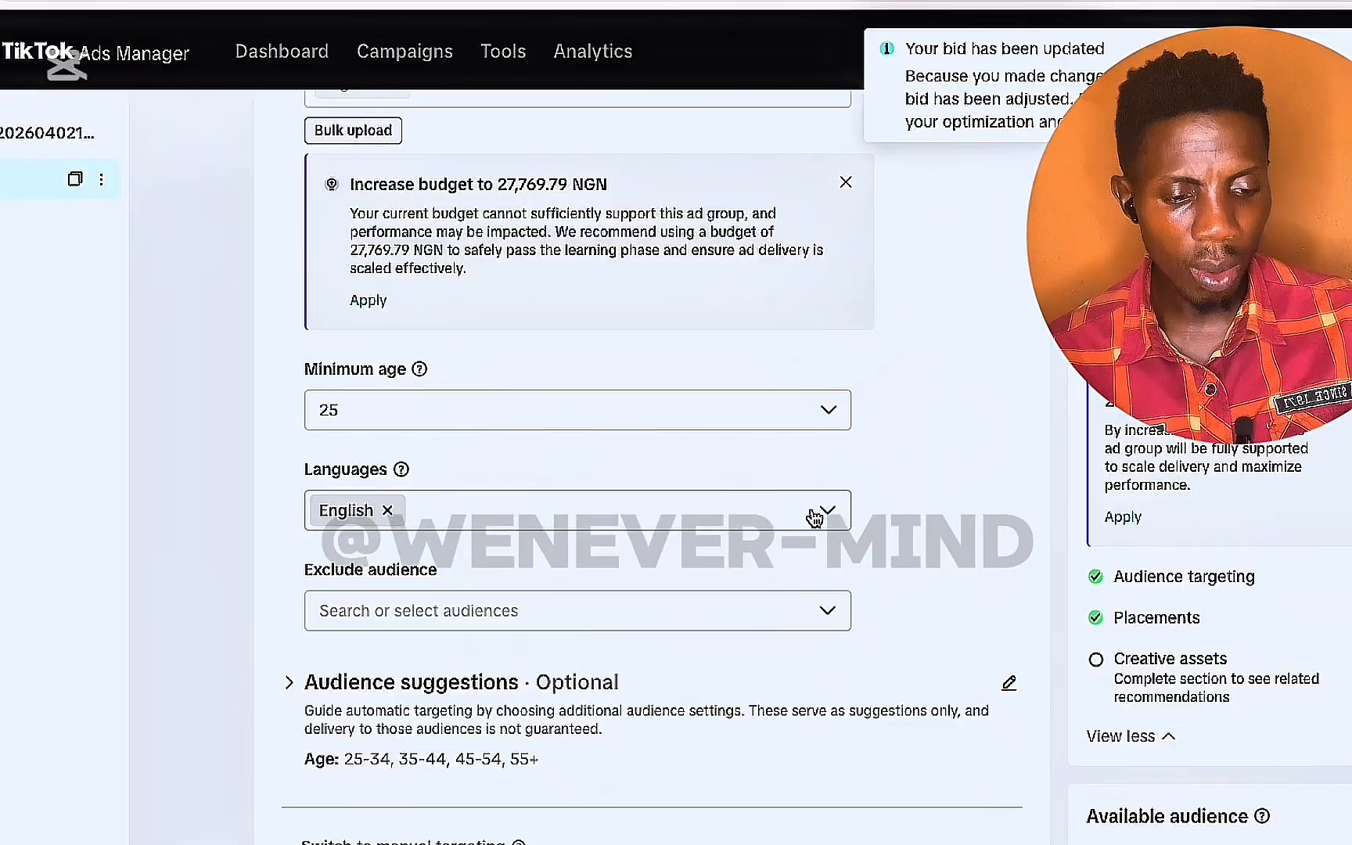
- Check which audiences can be excluded from the ad group, without selecting any
{"action": "scroll", "coordinate": [861, 547], "scroll_direction": "down", "scroll_amount": 2}
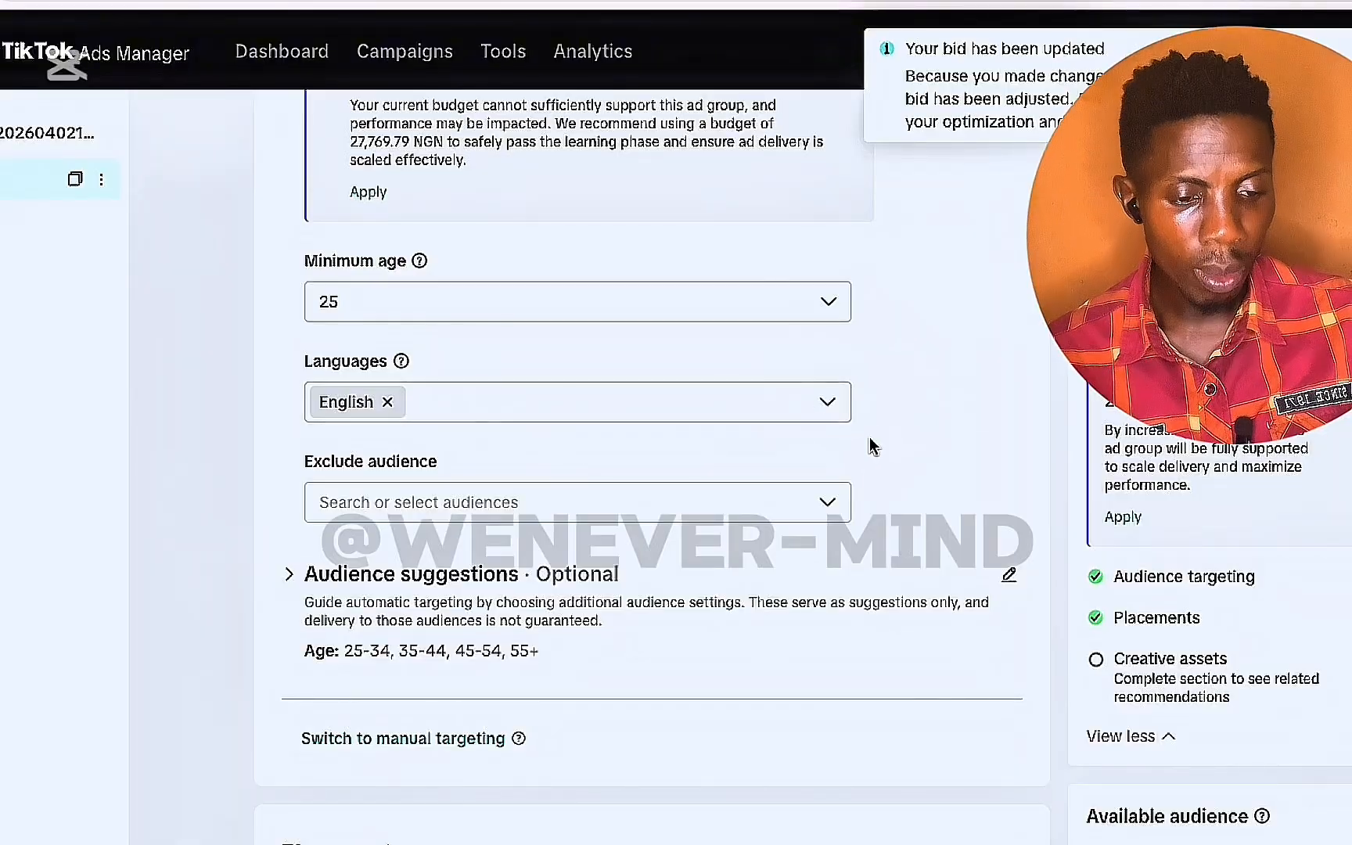
{"action": "scroll", "coordinate": [841, 492], "scroll_direction": "down", "scroll_amount": 1}
{"action": "scroll", "coordinate": [359, 419], "scroll_direction": "down", "scroll_amount": 1}
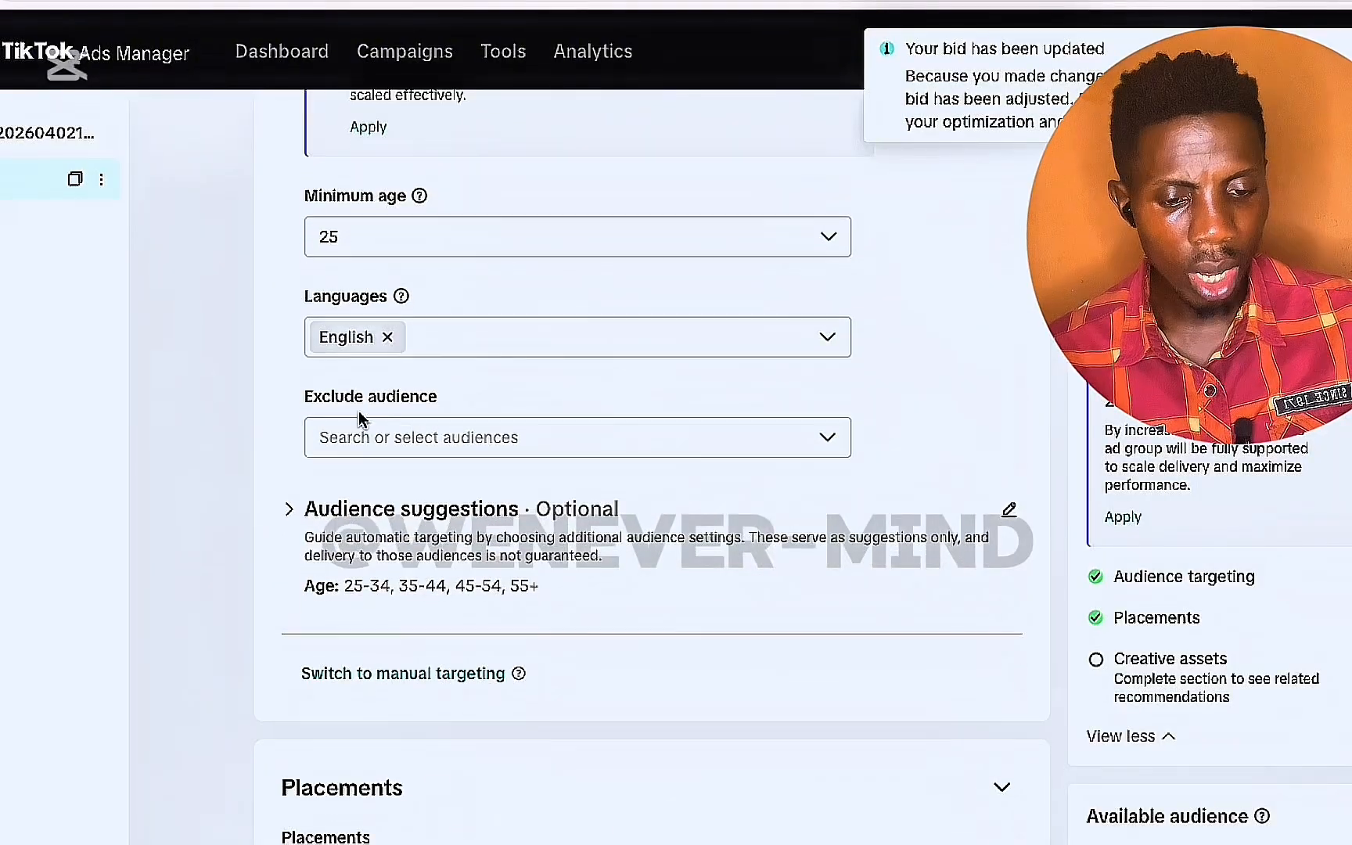
{"action": "left_click", "coordinate": [834, 442]}
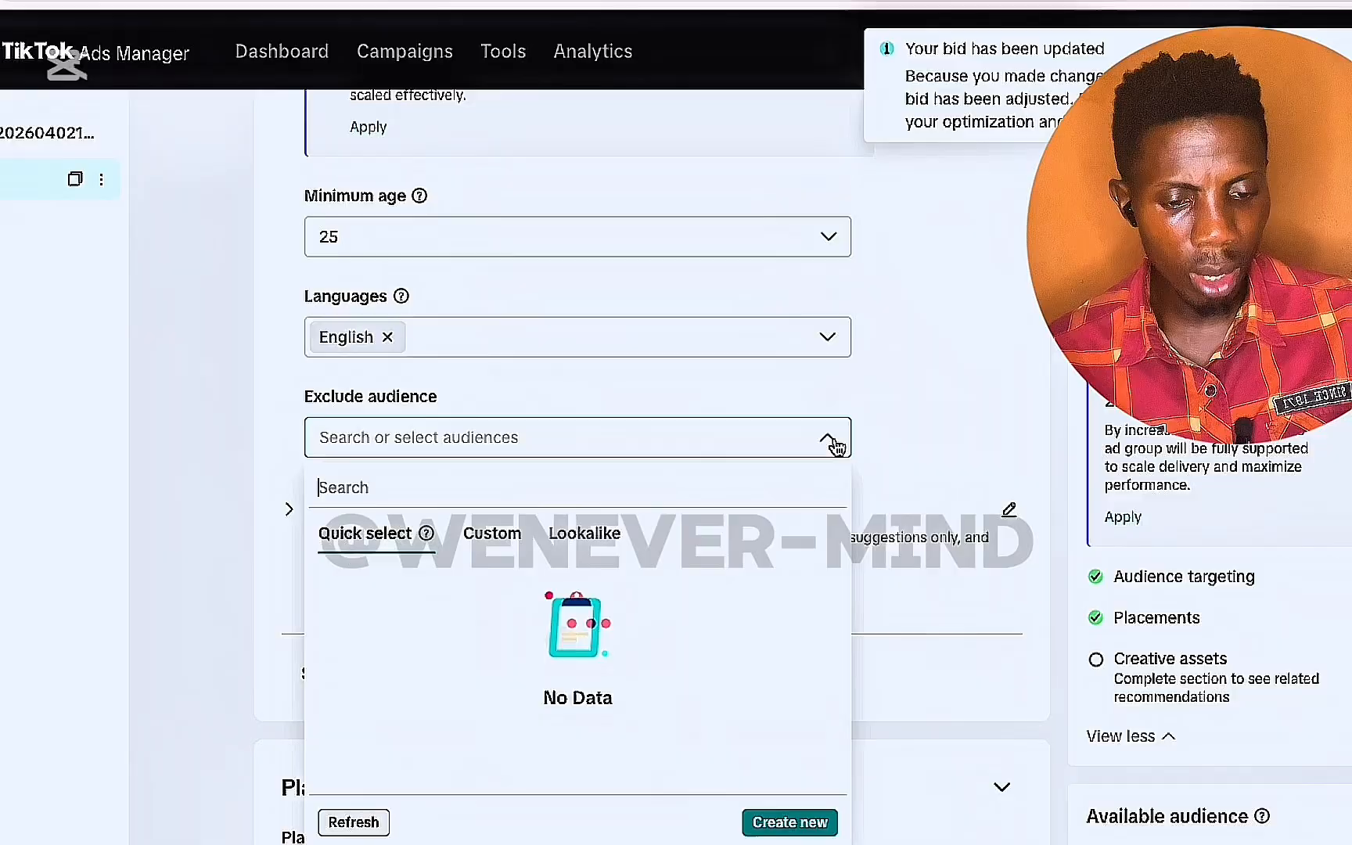
{"action": "left_click", "coordinate": [834, 441]}
- Expand the optional audience suggestions and review the age, gender and custom audience options without changing them
{"action": "scroll", "coordinate": [723, 539], "scroll_direction": "down", "scroll_amount": 1}
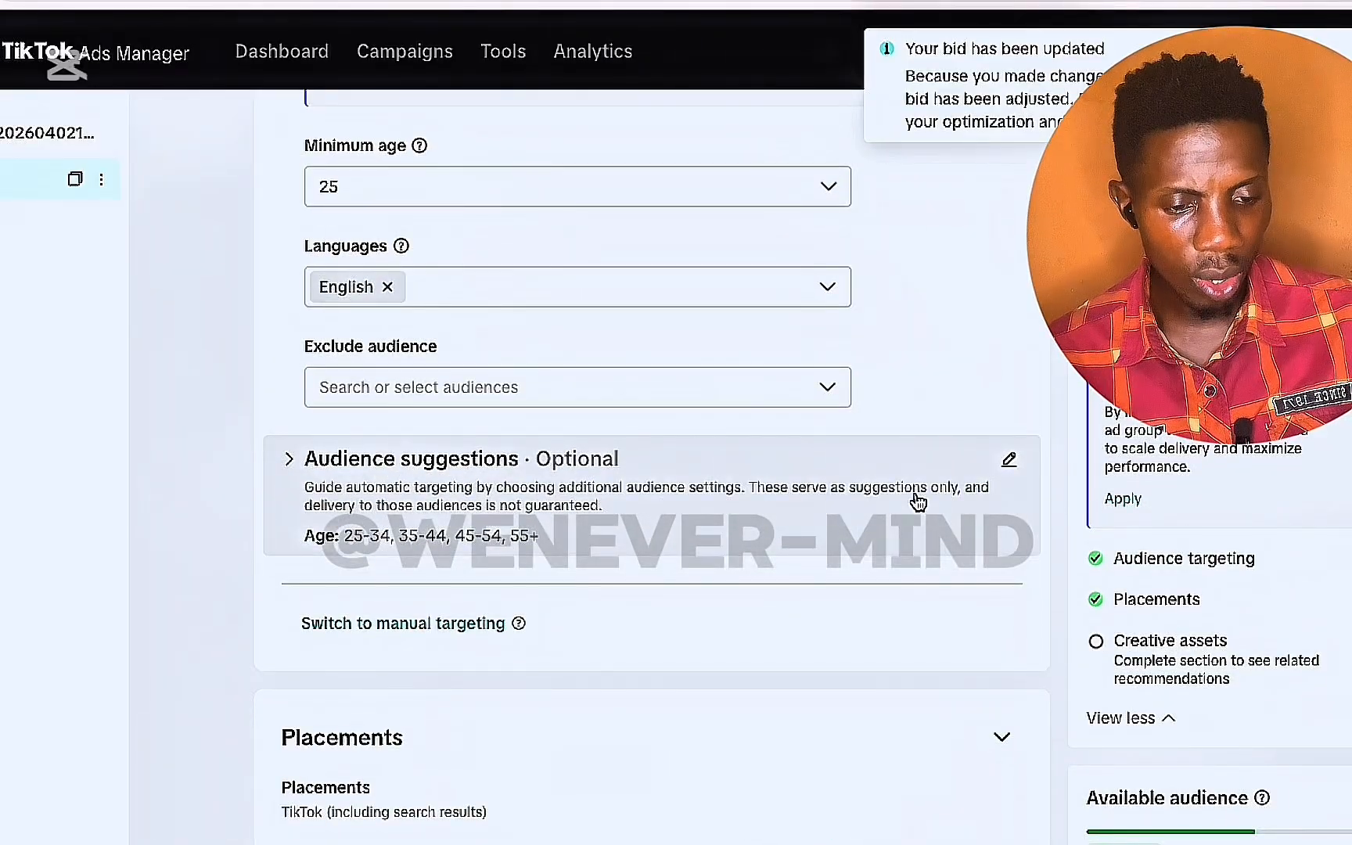
{"action": "left_click", "coordinate": [1014, 472]}
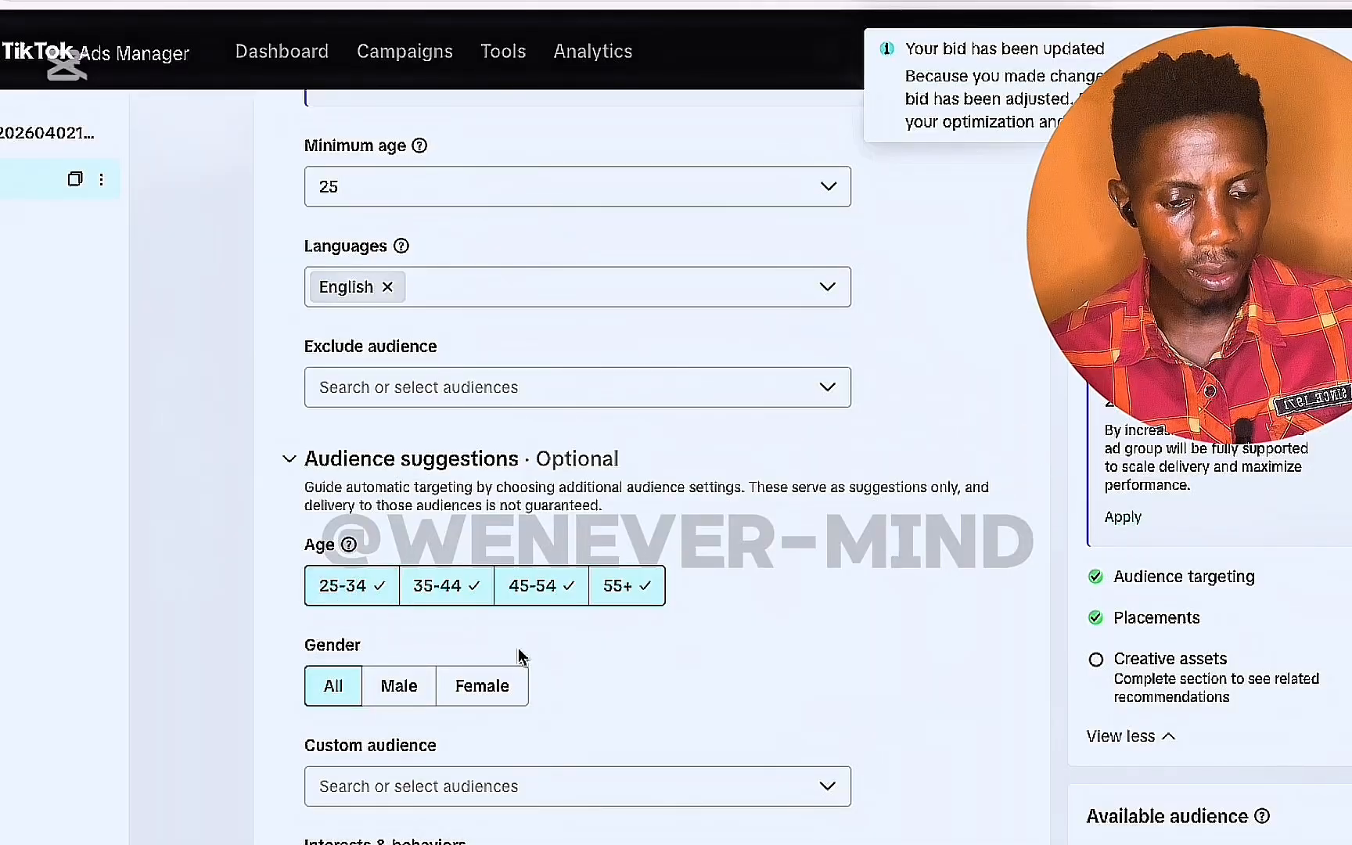
{"action": "scroll", "coordinate": [552, 694], "scroll_direction": "down", "scroll_amount": 3}
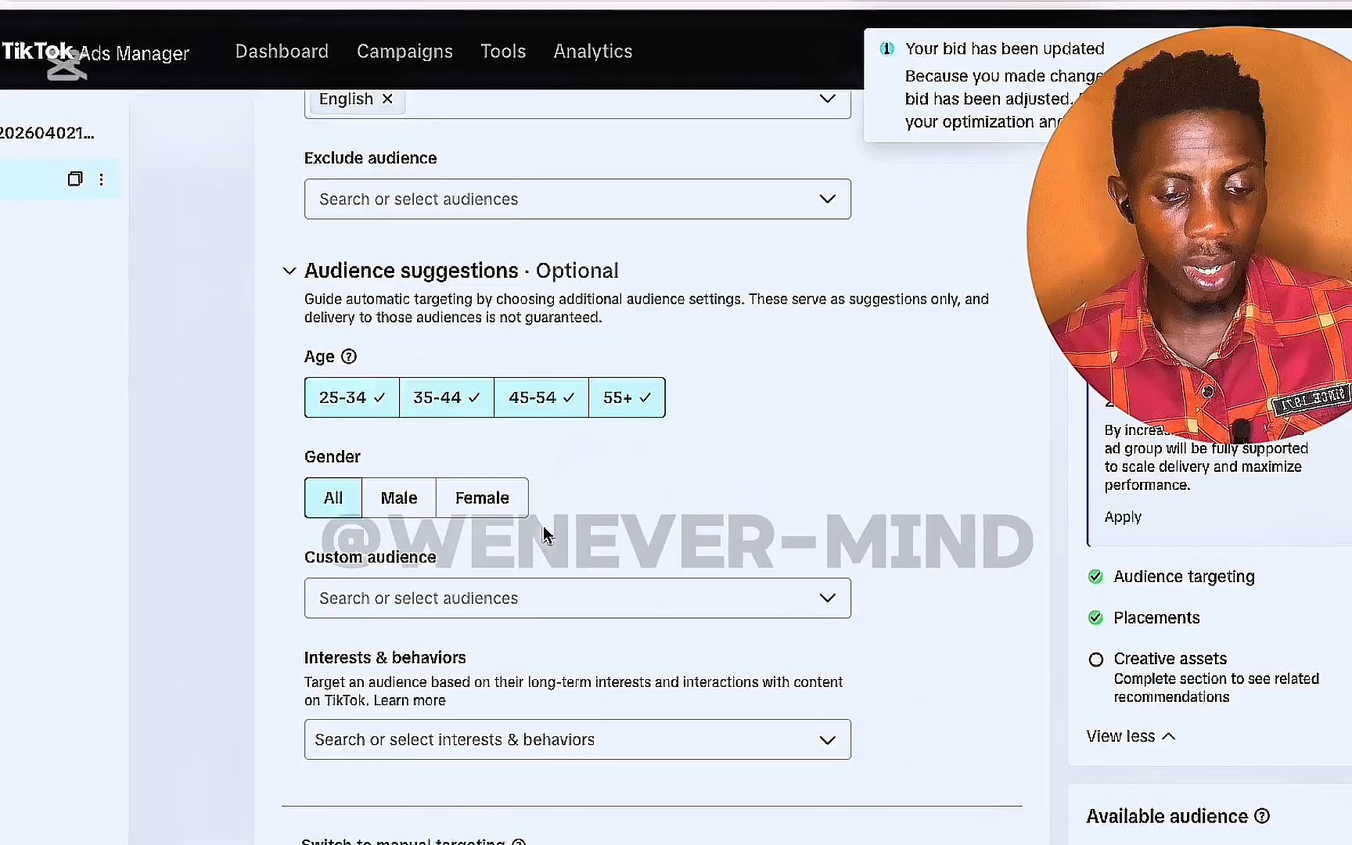
{"action": "scroll", "coordinate": [543, 529], "scroll_direction": "down", "scroll_amount": 1}
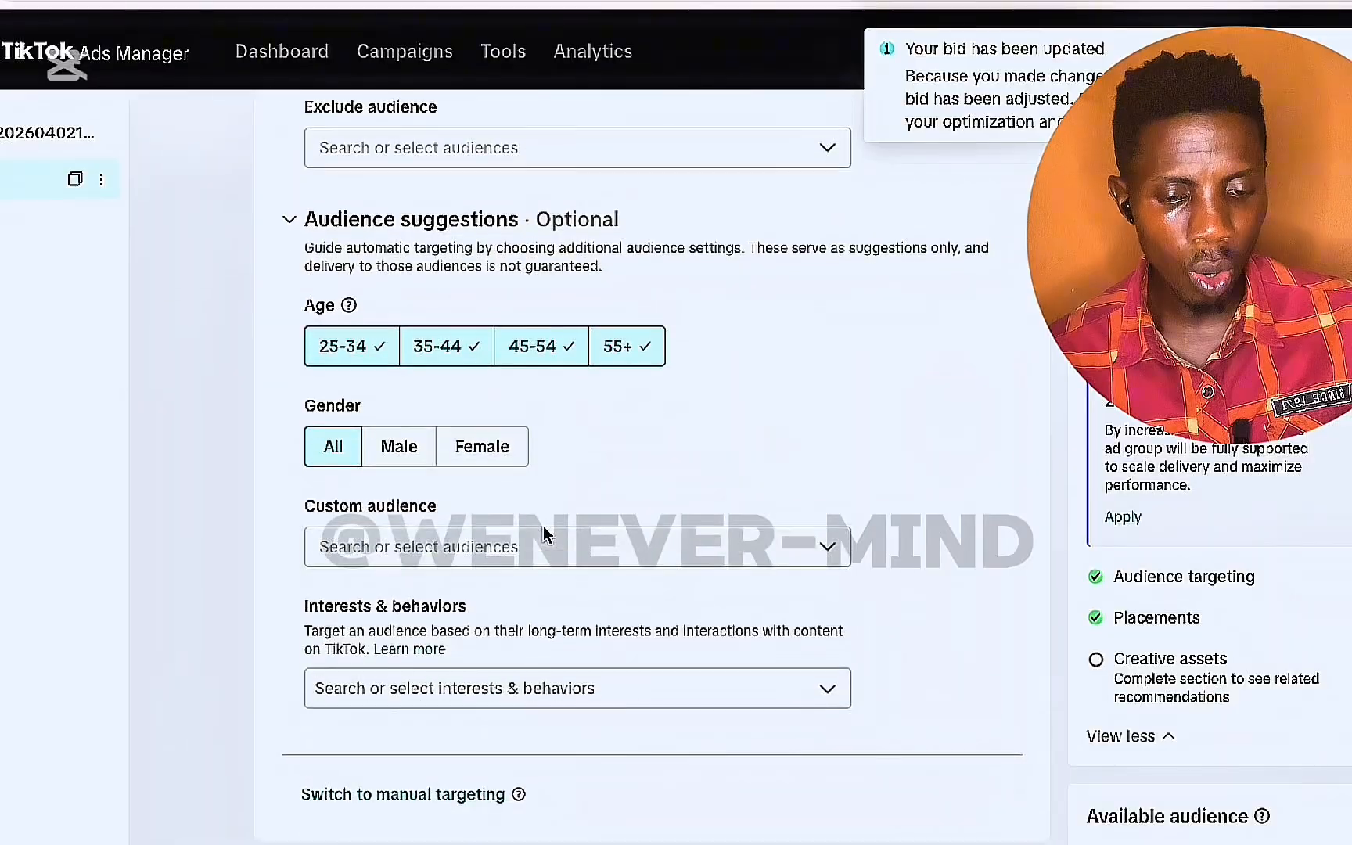
{"action": "left_click", "coordinate": [831, 547]}
{"action": "left_click", "coordinate": [900, 487]}
- Browse the interest, purchase intention and hashtag interaction categories available under Interests & behaviors
{"action": "scroll", "coordinate": [377, 598], "scroll_direction": "down", "scroll_amount": 3}
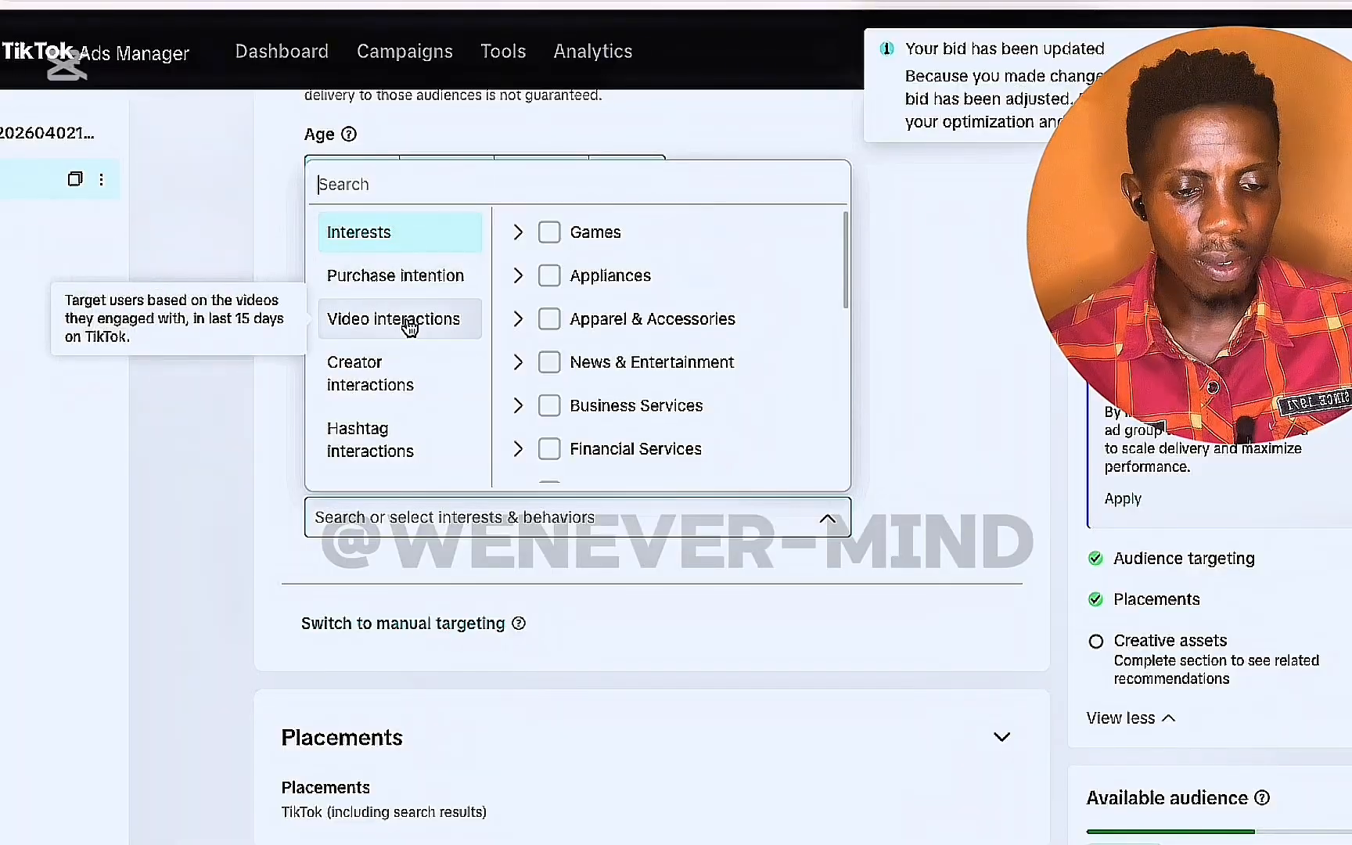
{"action": "left_click", "coordinate": [440, 282]}
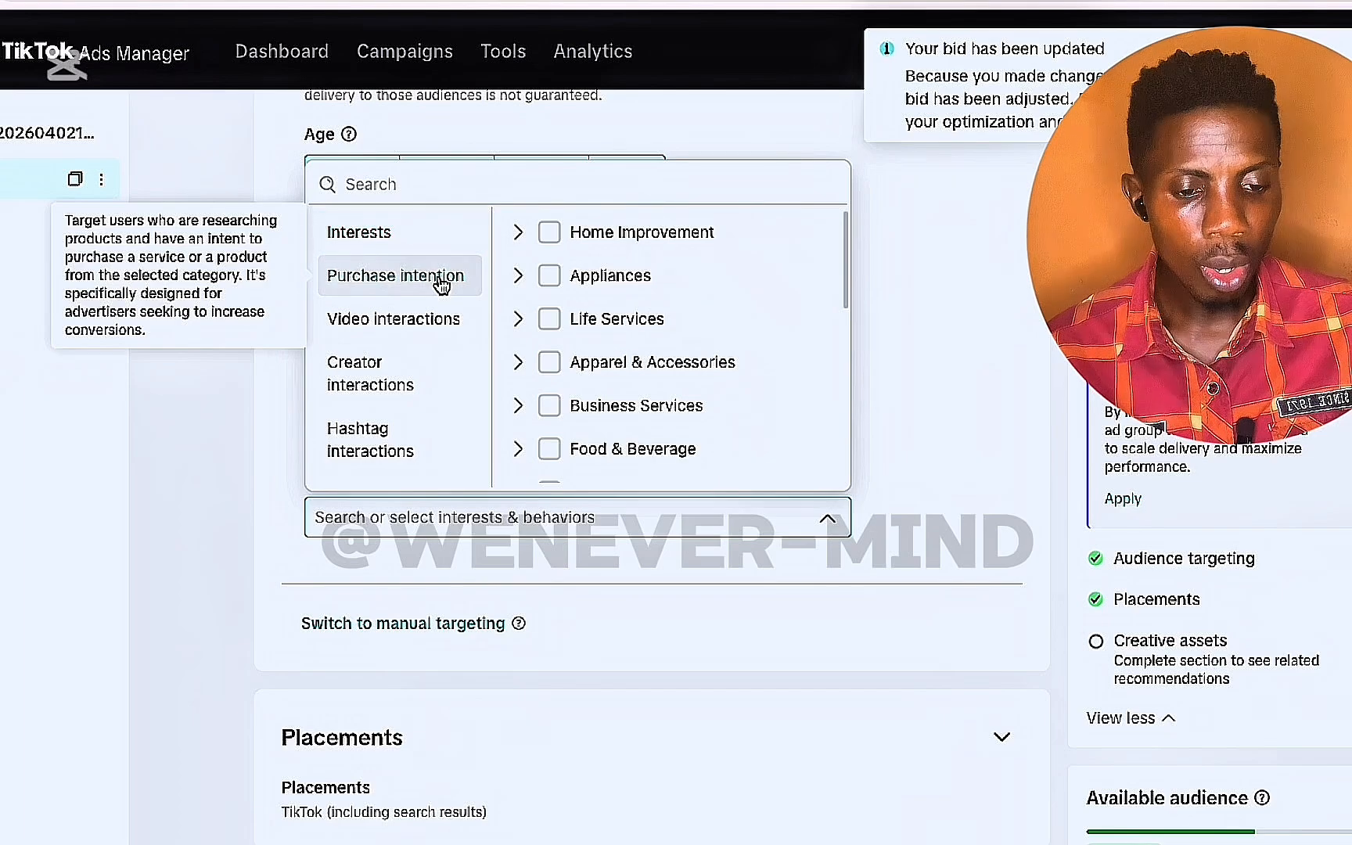
{"action": "scroll", "coordinate": [627, 410], "scroll_direction": "down", "scroll_amount": 10}
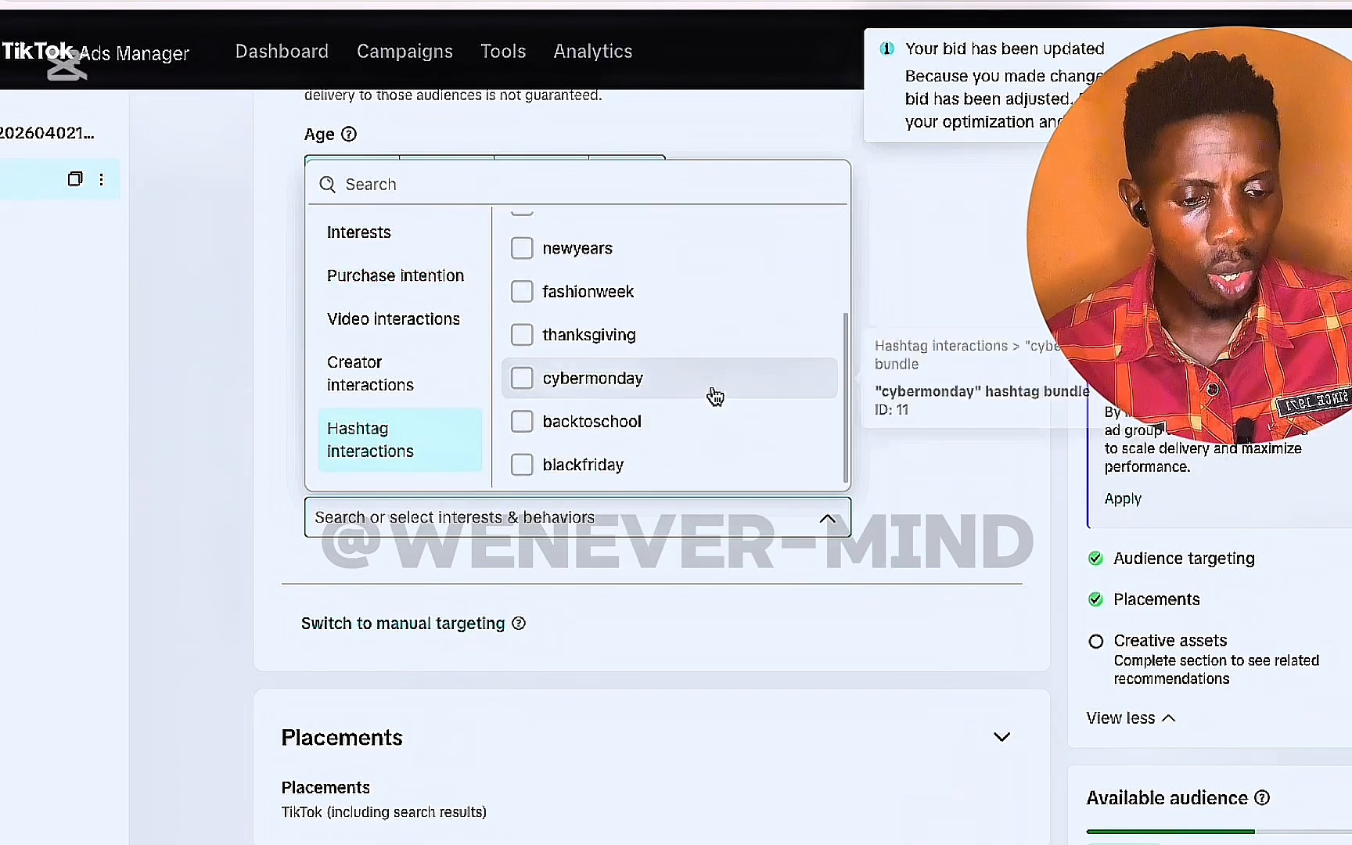
{"action": "scroll", "coordinate": [712, 395], "scroll_direction": "up", "scroll_amount": 2}
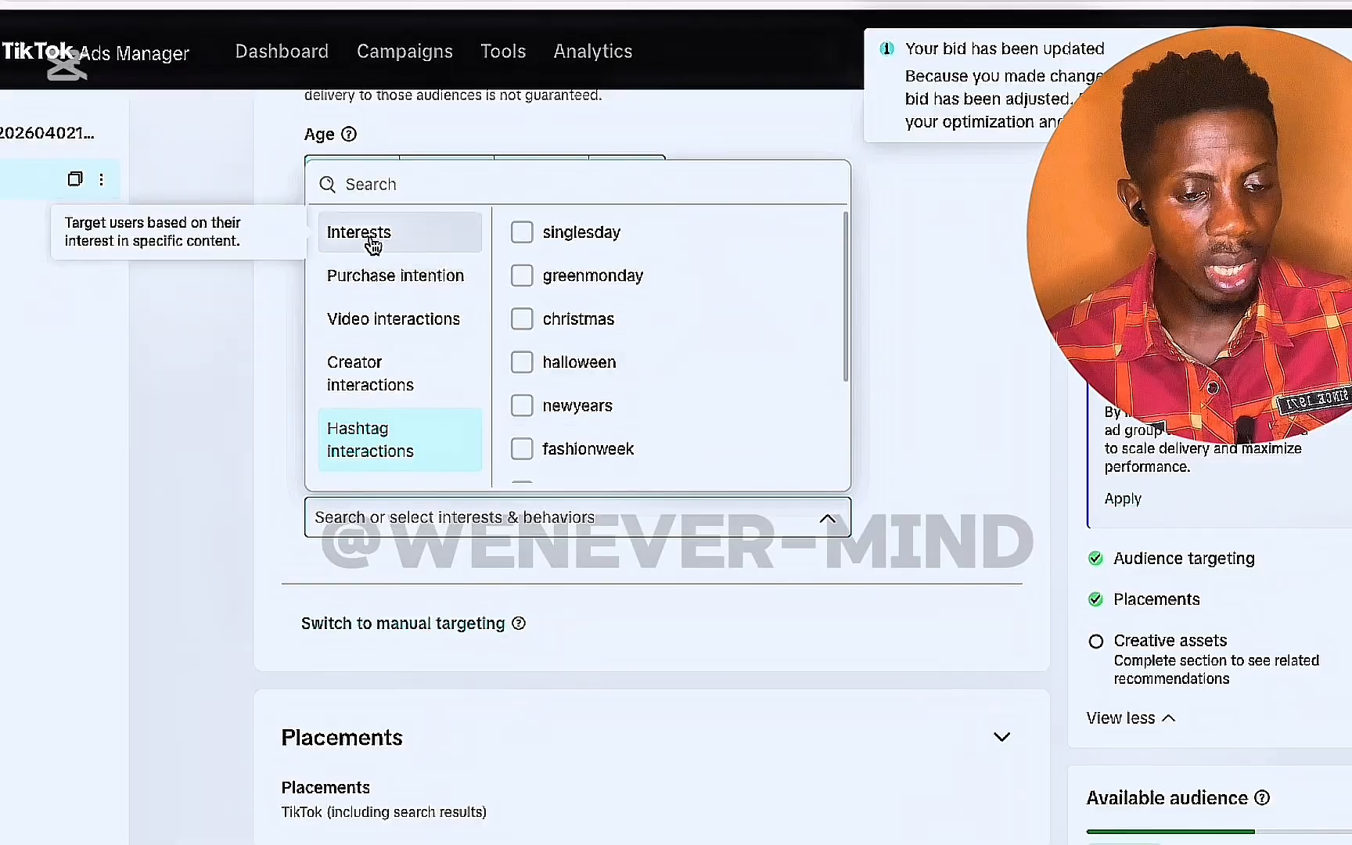
{"action": "left_click", "coordinate": [443, 281]}
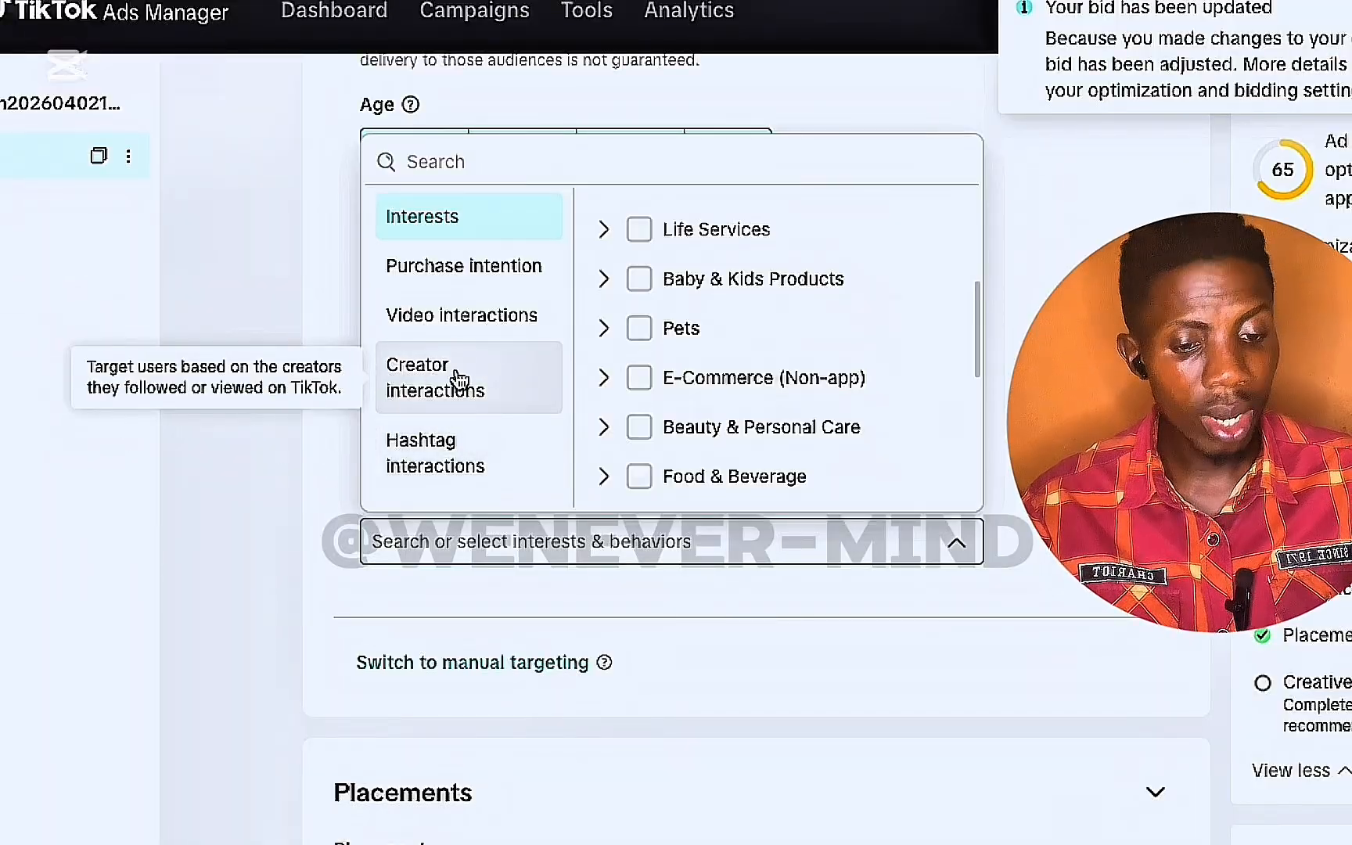
- Look through the creator interaction categories and select Daily life
{"action": "left_click", "coordinate": [438, 389]}
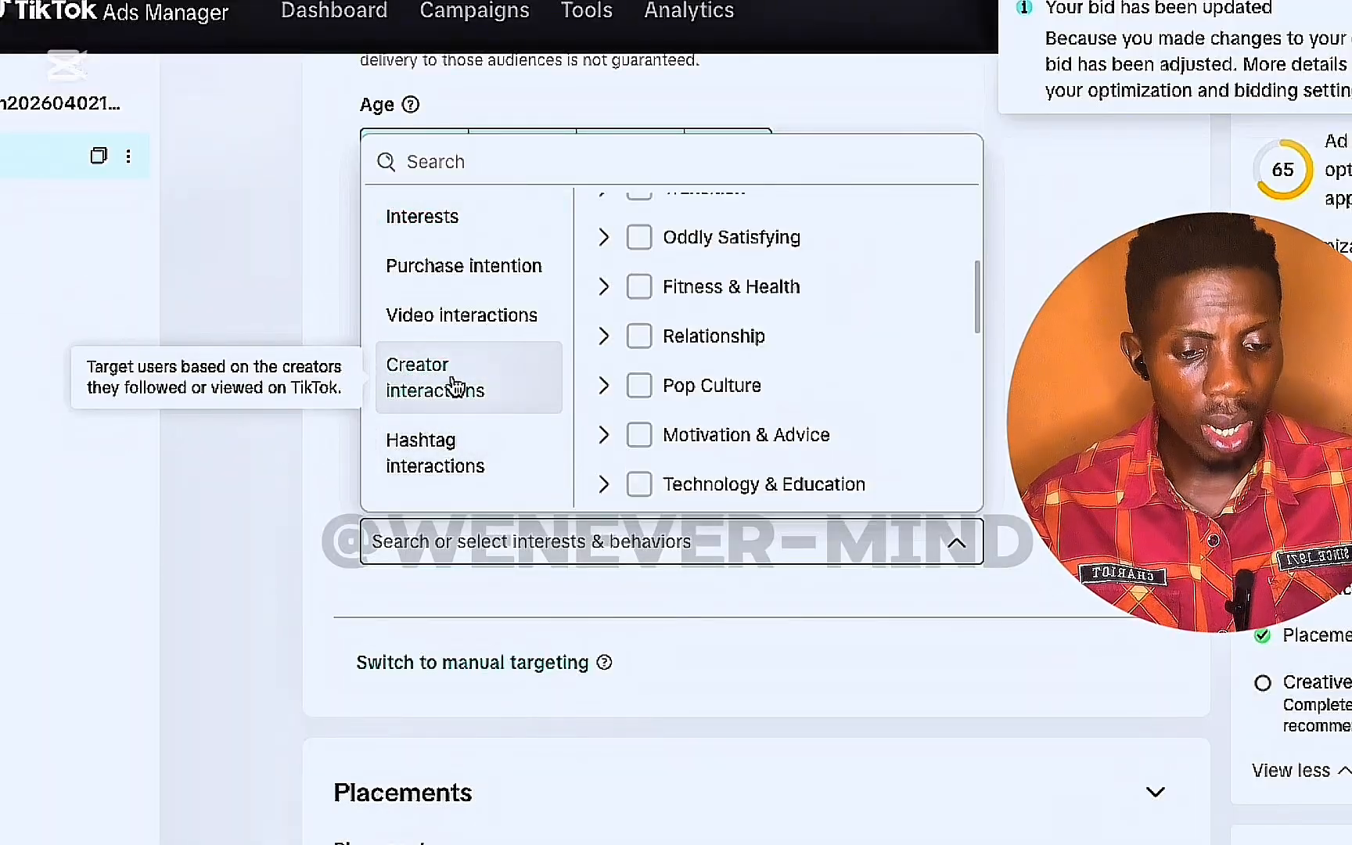
{"action": "scroll", "coordinate": [696, 325], "scroll_direction": "down", "scroll_amount": 9}
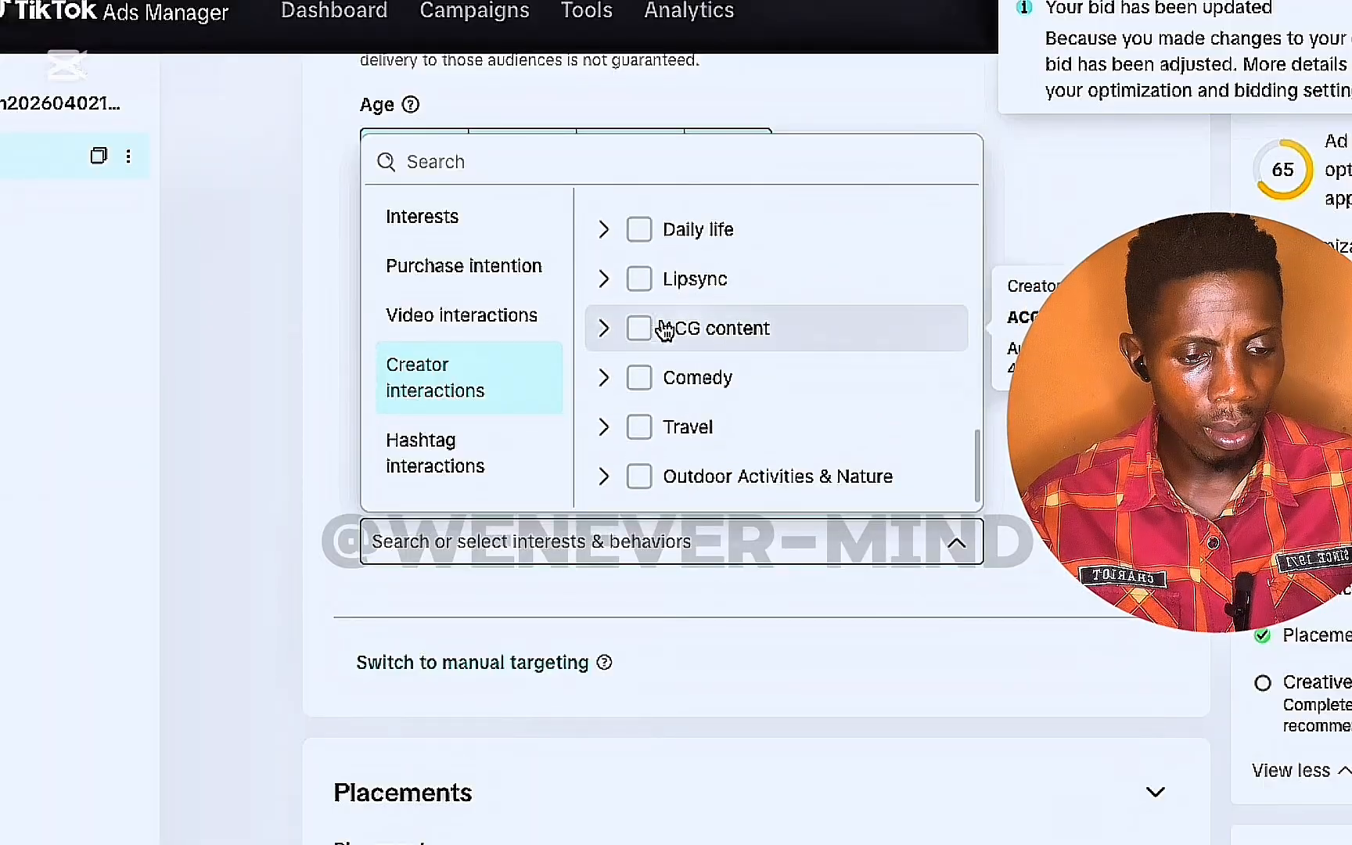
{"action": "left_click", "coordinate": [642, 234]}
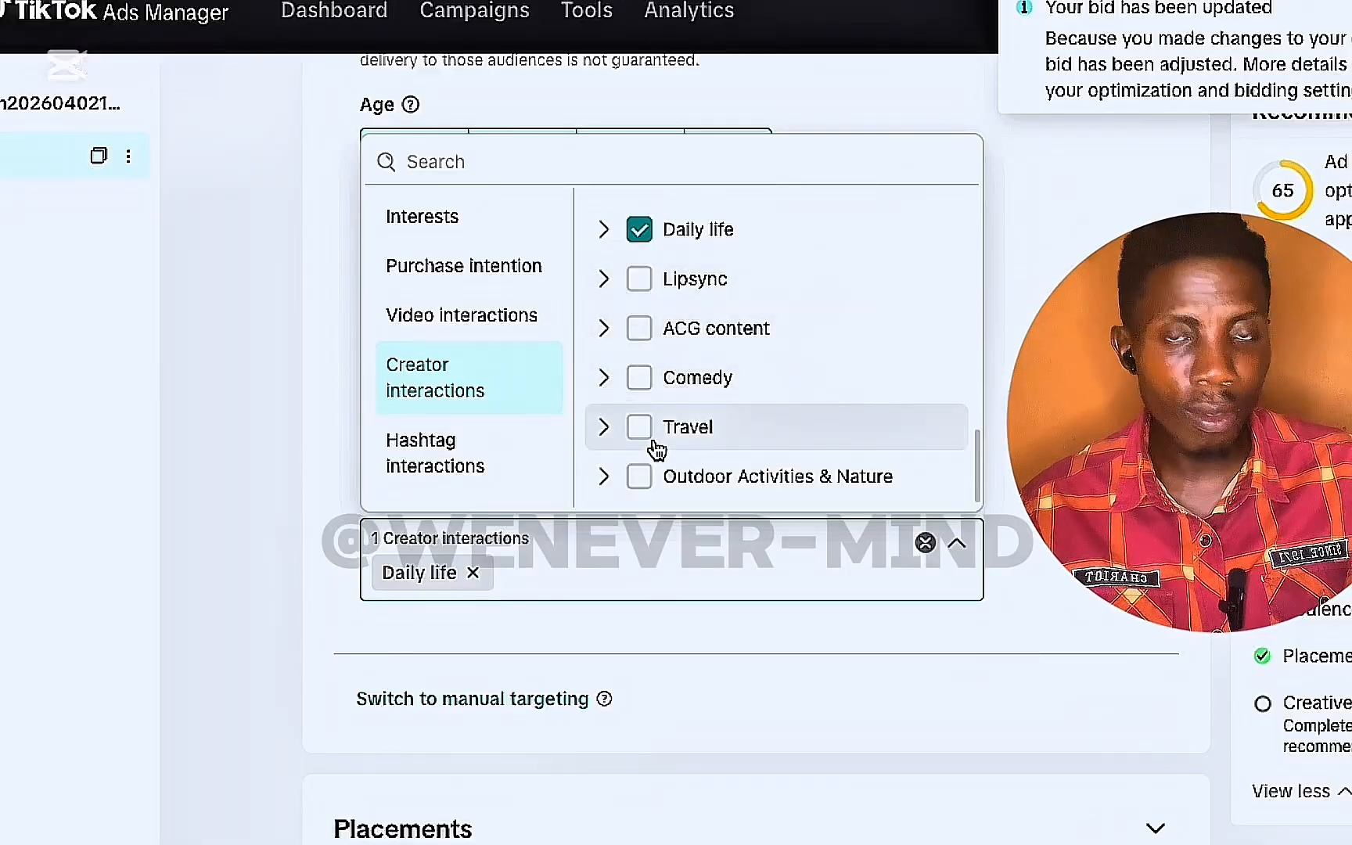
{"action": "scroll", "coordinate": [656, 450], "scroll_direction": "up", "scroll_amount": 3}
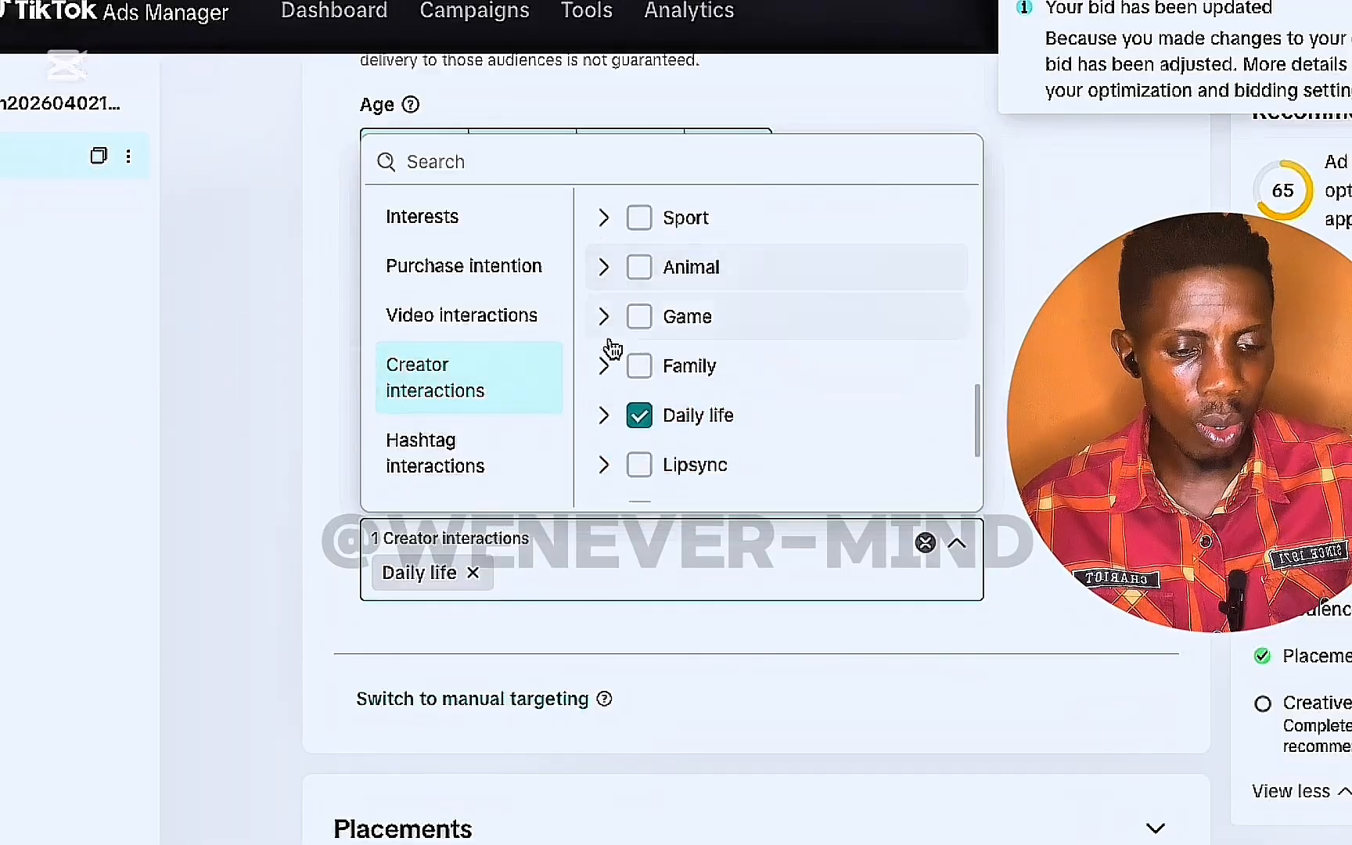
{"action": "scroll", "coordinate": [613, 349], "scroll_direction": "down", "scroll_amount": 3}
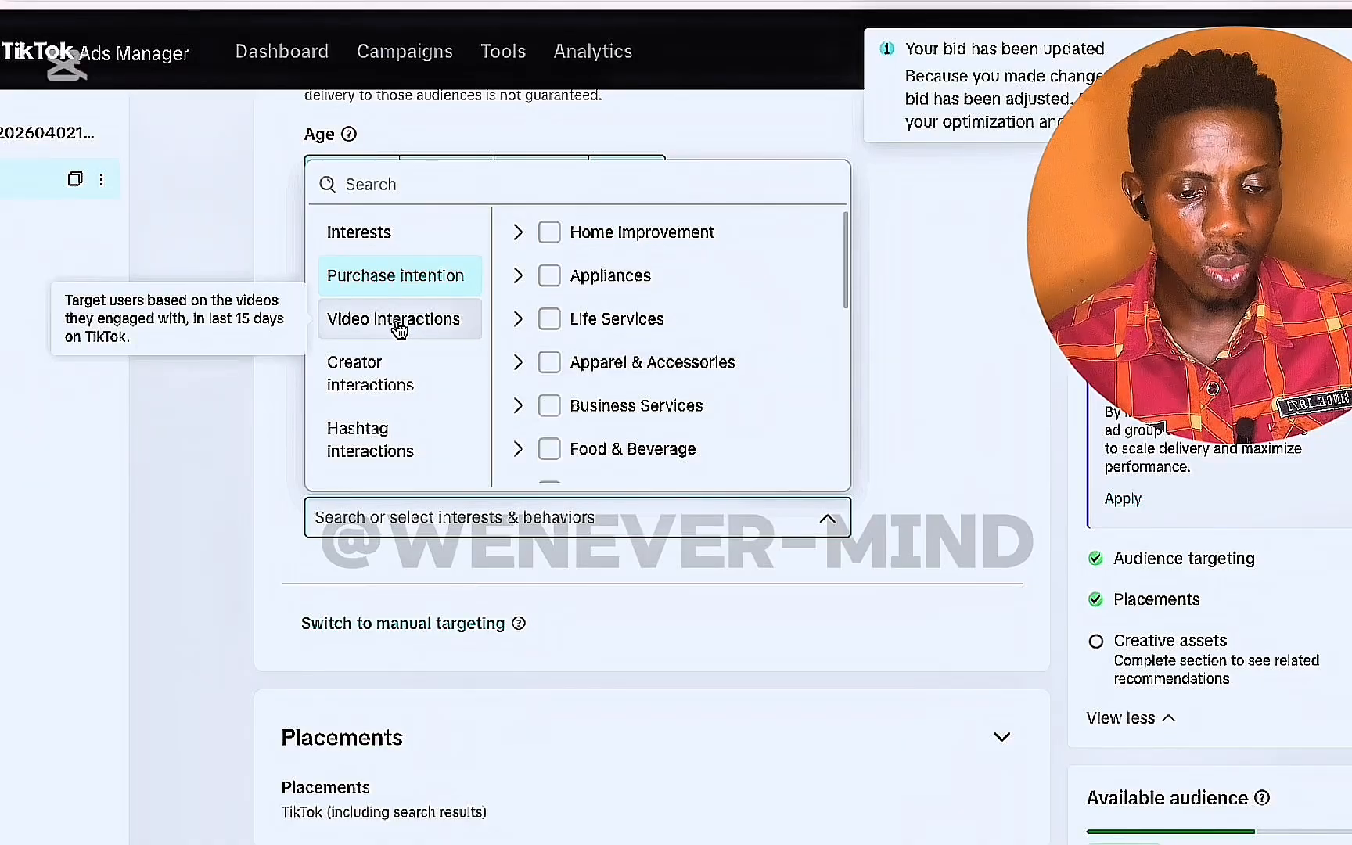
- Look through the video interaction categories, try selecting Family & Relationships and clear it again
{"action": "left_click", "coordinate": [399, 324]}
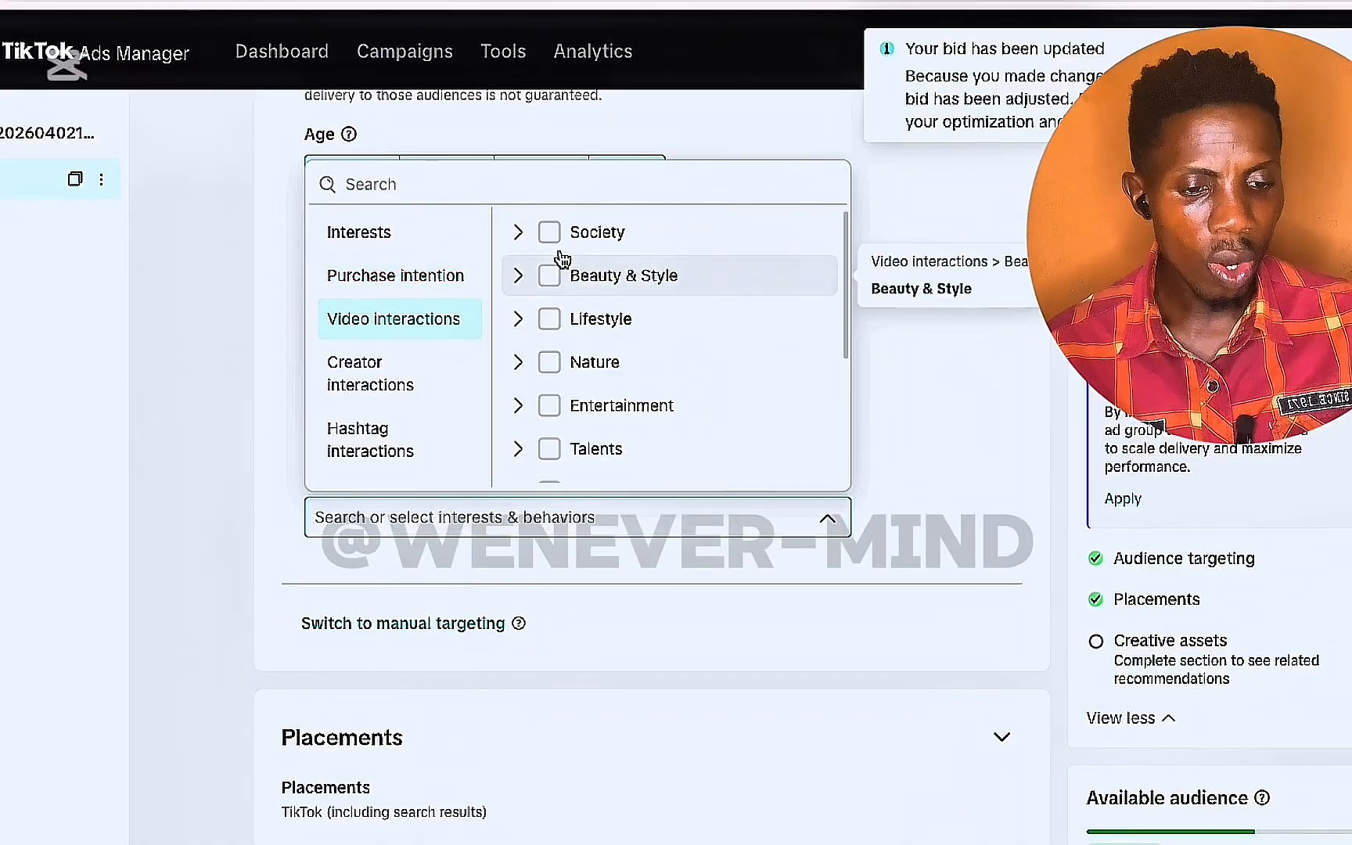
{"action": "scroll", "coordinate": [594, 404], "scroll_direction": "down", "scroll_amount": 1}
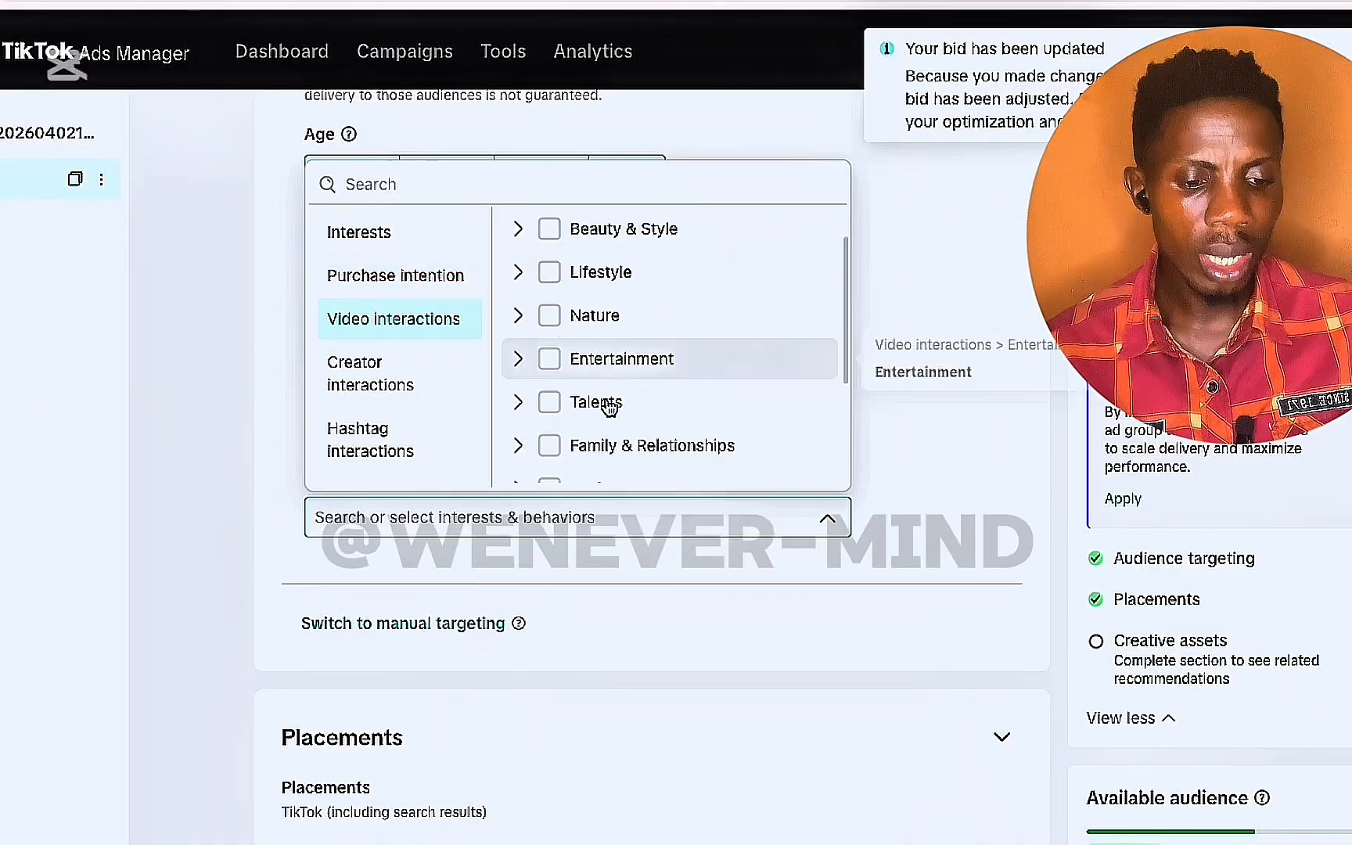
{"action": "scroll", "coordinate": [609, 405], "scroll_direction": "down", "scroll_amount": 5}
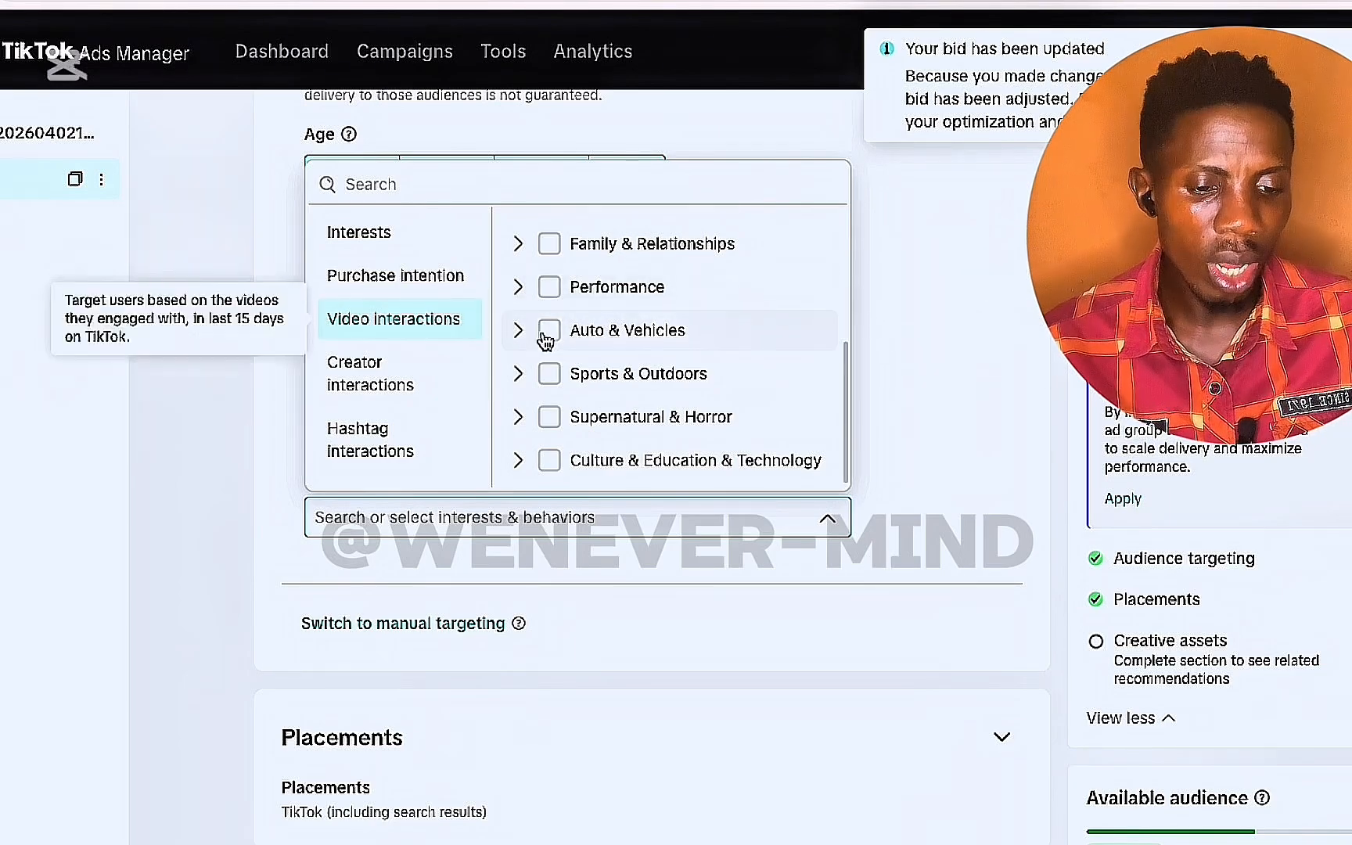
{"action": "mouse_move", "coordinate": [578, 295]}
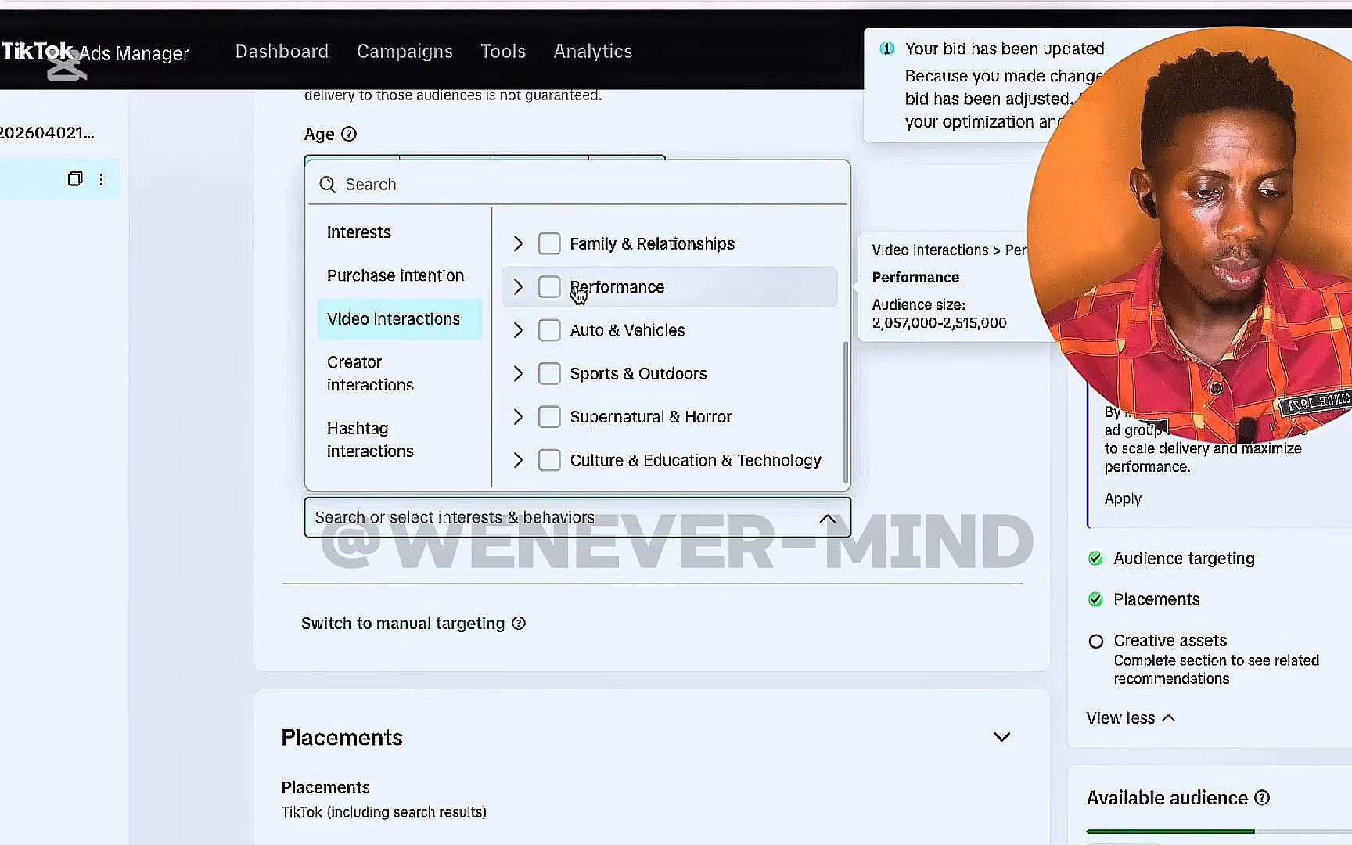
{"action": "left_click", "coordinate": [550, 244]}
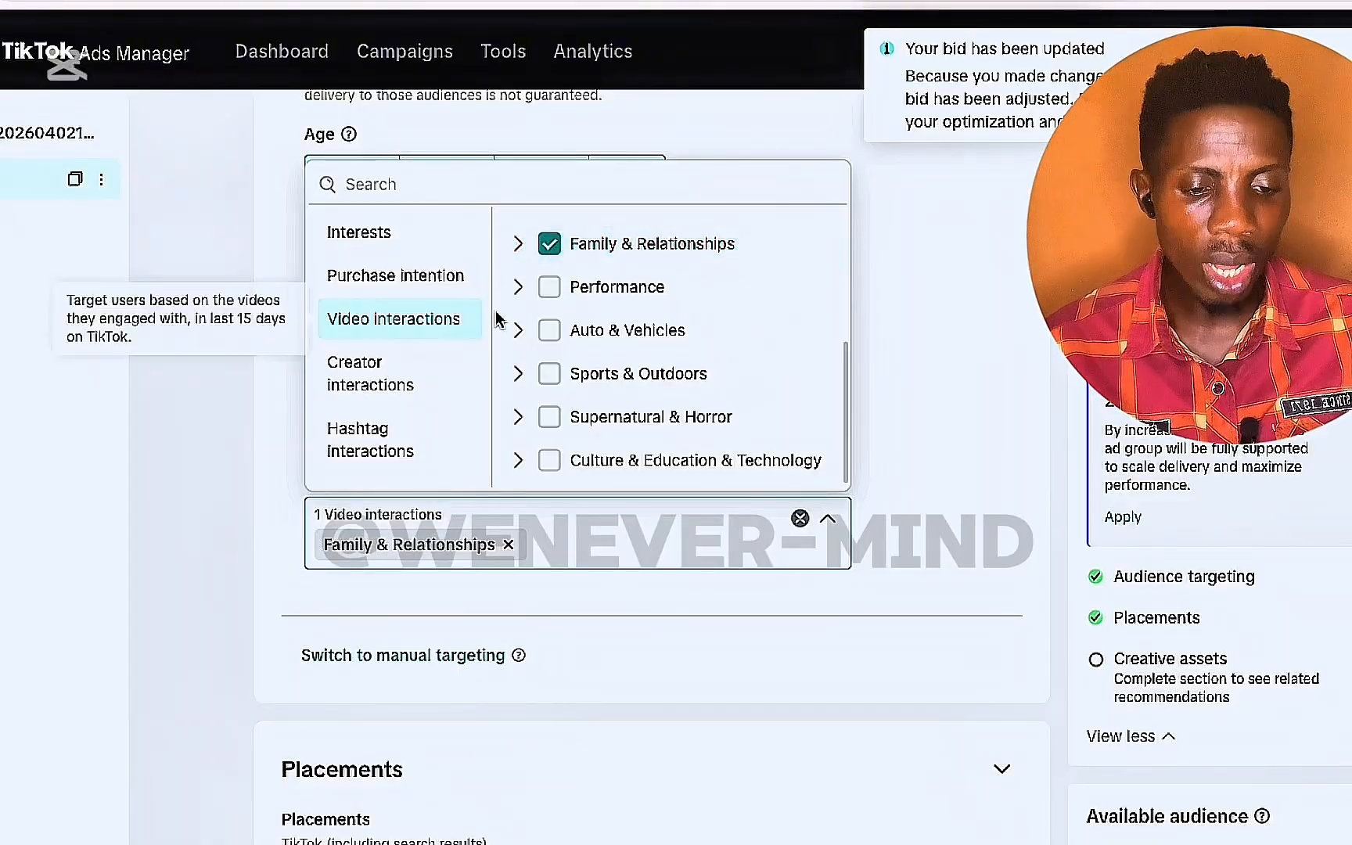
{"action": "left_click", "coordinate": [549, 244]}
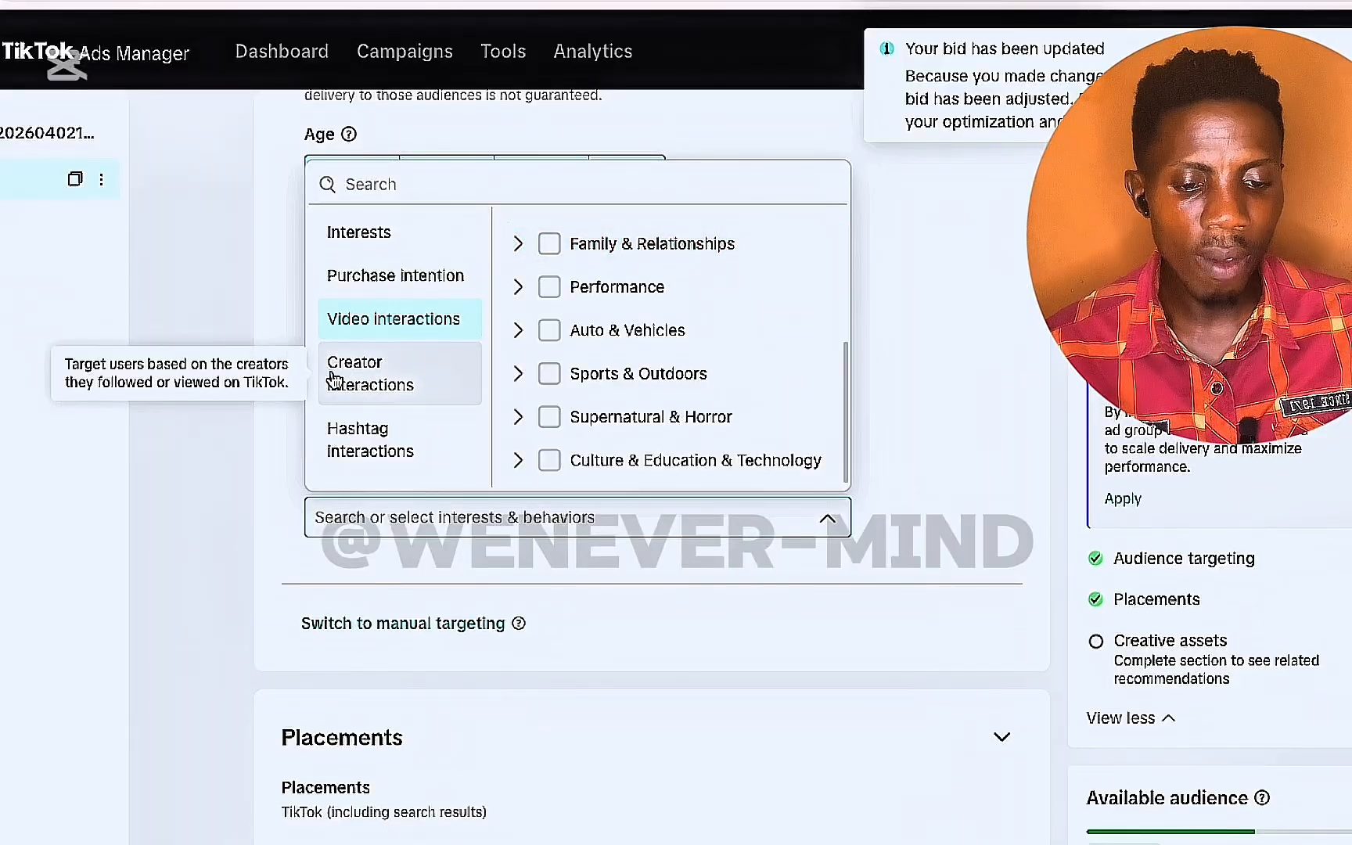
- Try the Comedy and Travel categories among the creator interactions and clear both again
{"action": "left_click", "coordinate": [374, 383]}
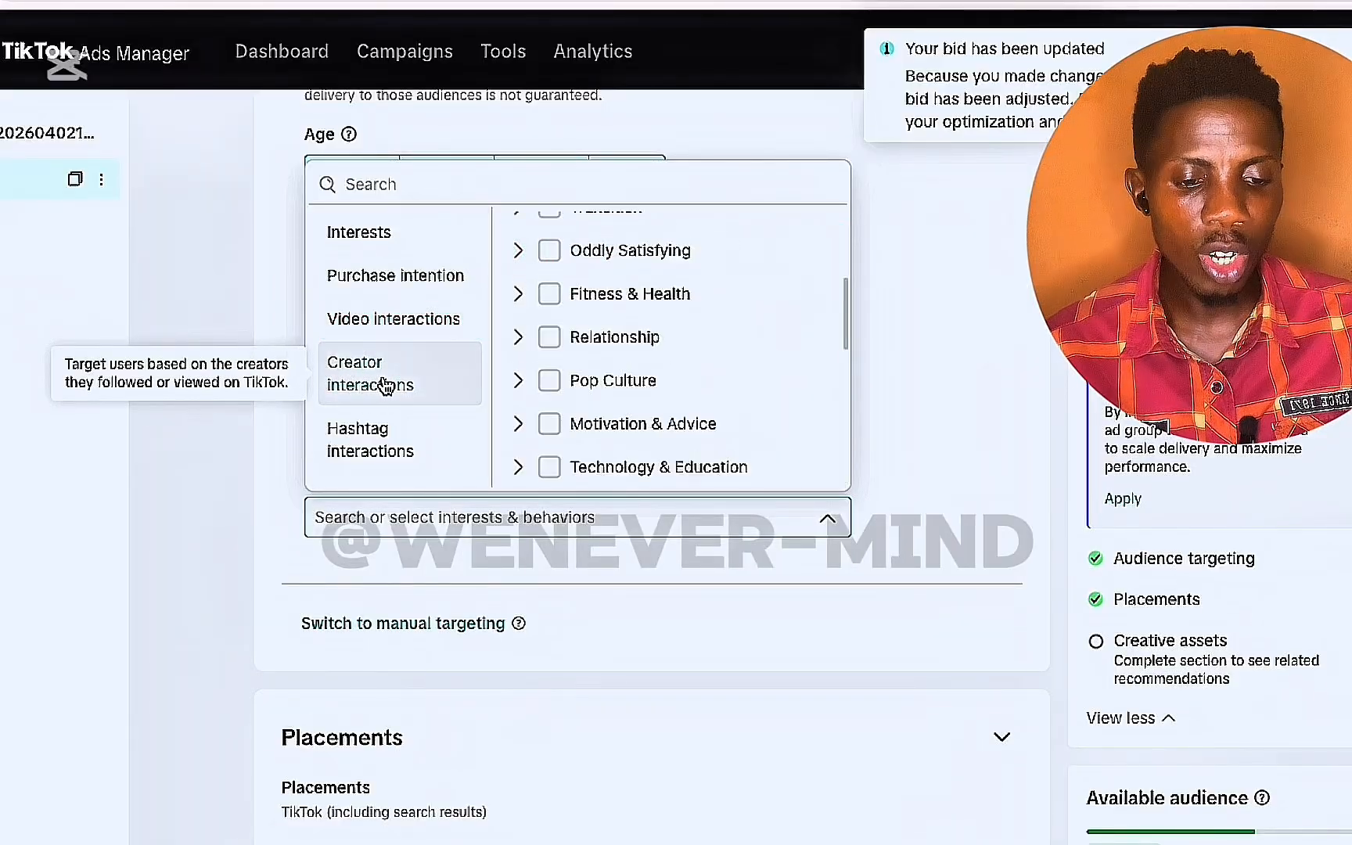
{"action": "scroll", "coordinate": [631, 392], "scroll_direction": "down", "scroll_amount": 1}
{"action": "scroll", "coordinate": [663, 403], "scroll_direction": "down", "scroll_amount": 5}
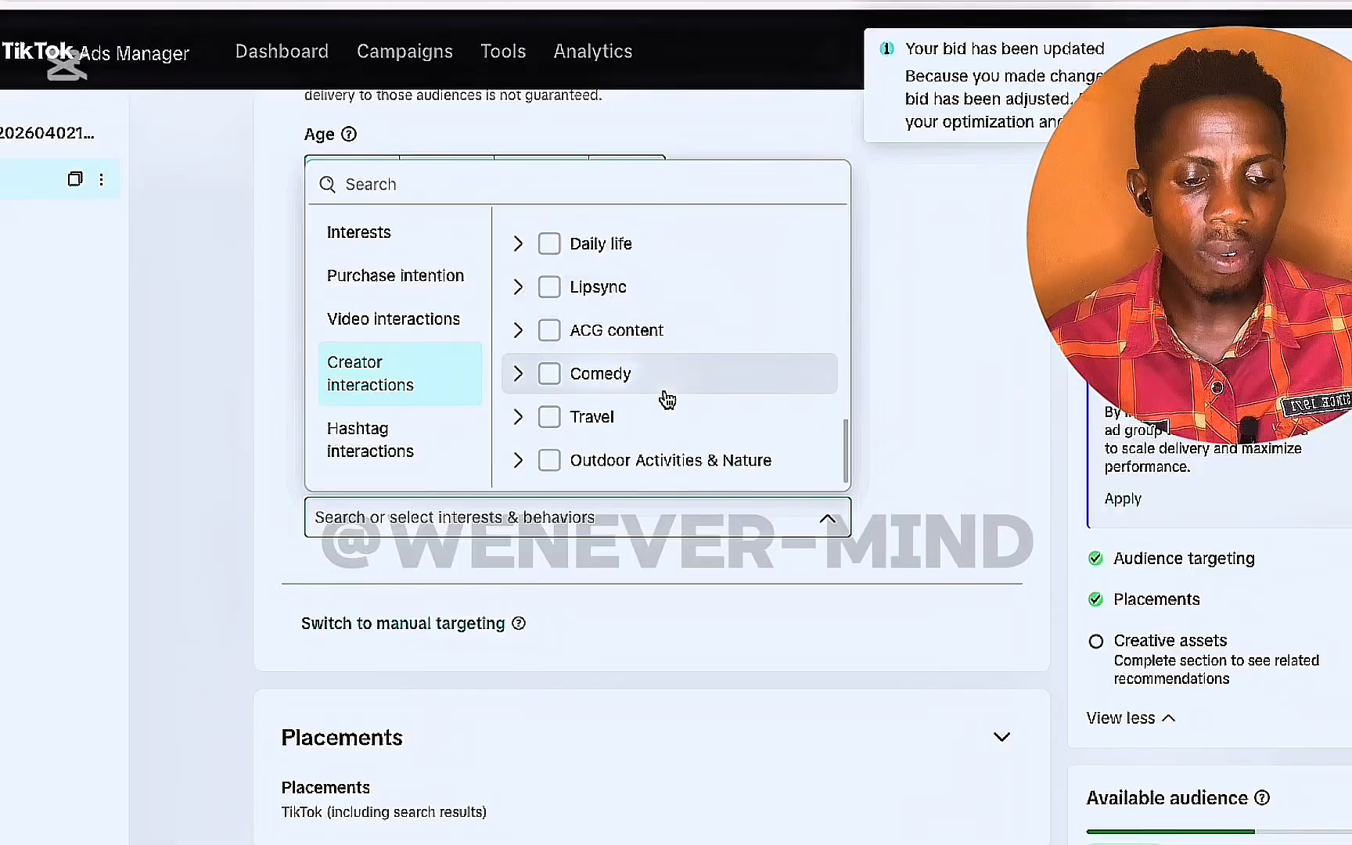
{"action": "left_click", "coordinate": [550, 375]}
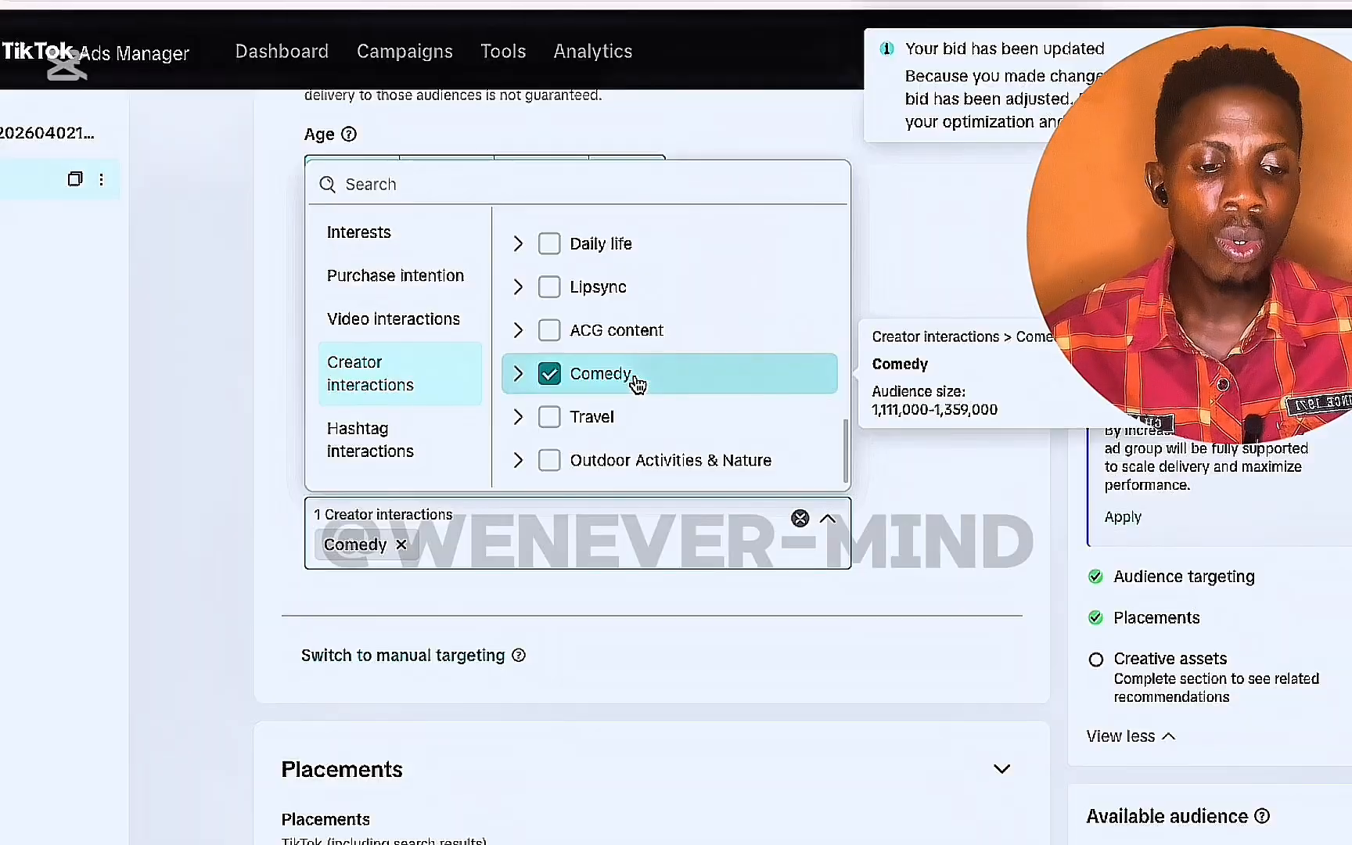
{"action": "left_click", "coordinate": [557, 424]}
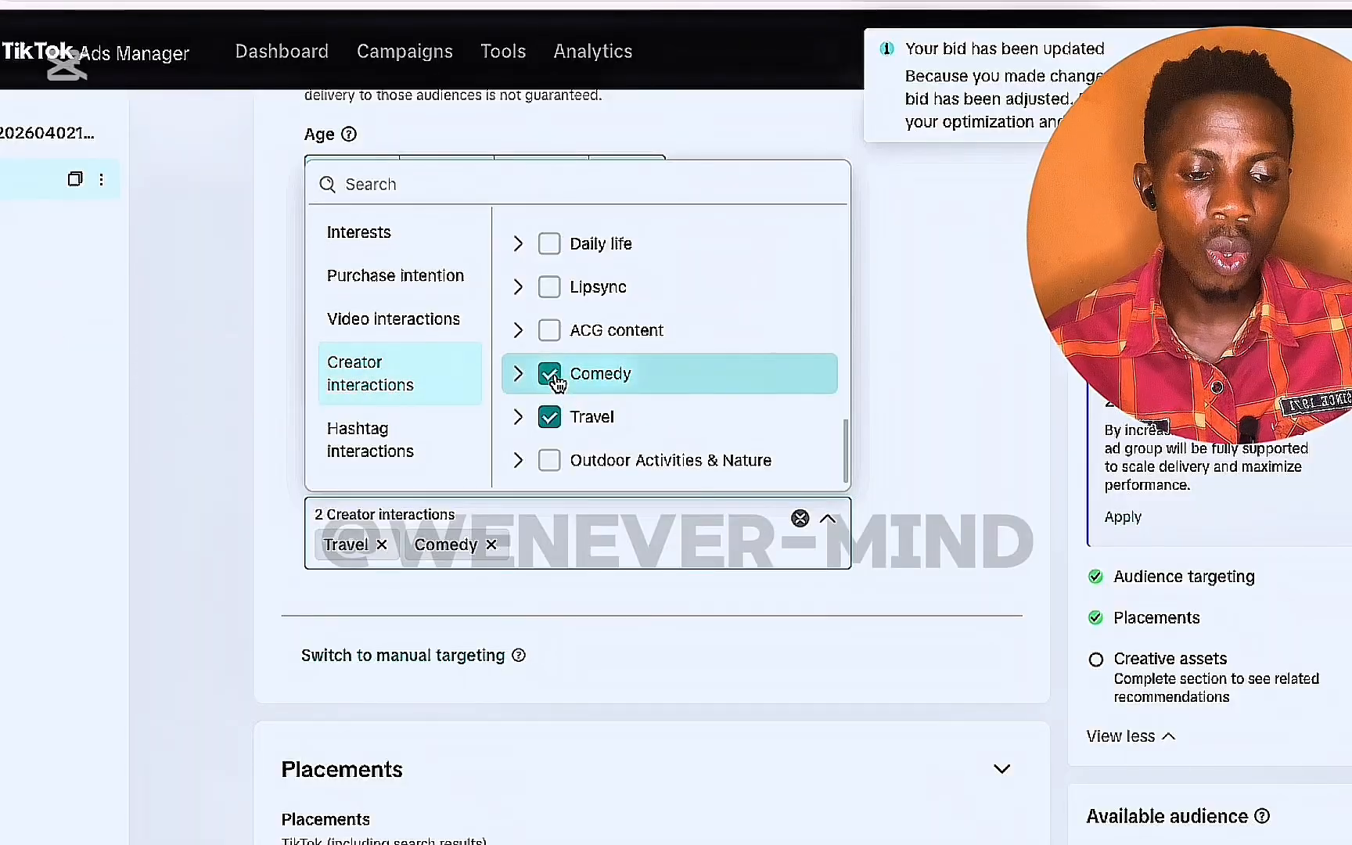
{"action": "left_click", "coordinate": [549, 374]}
{"action": "left_click", "coordinate": [549, 416]}
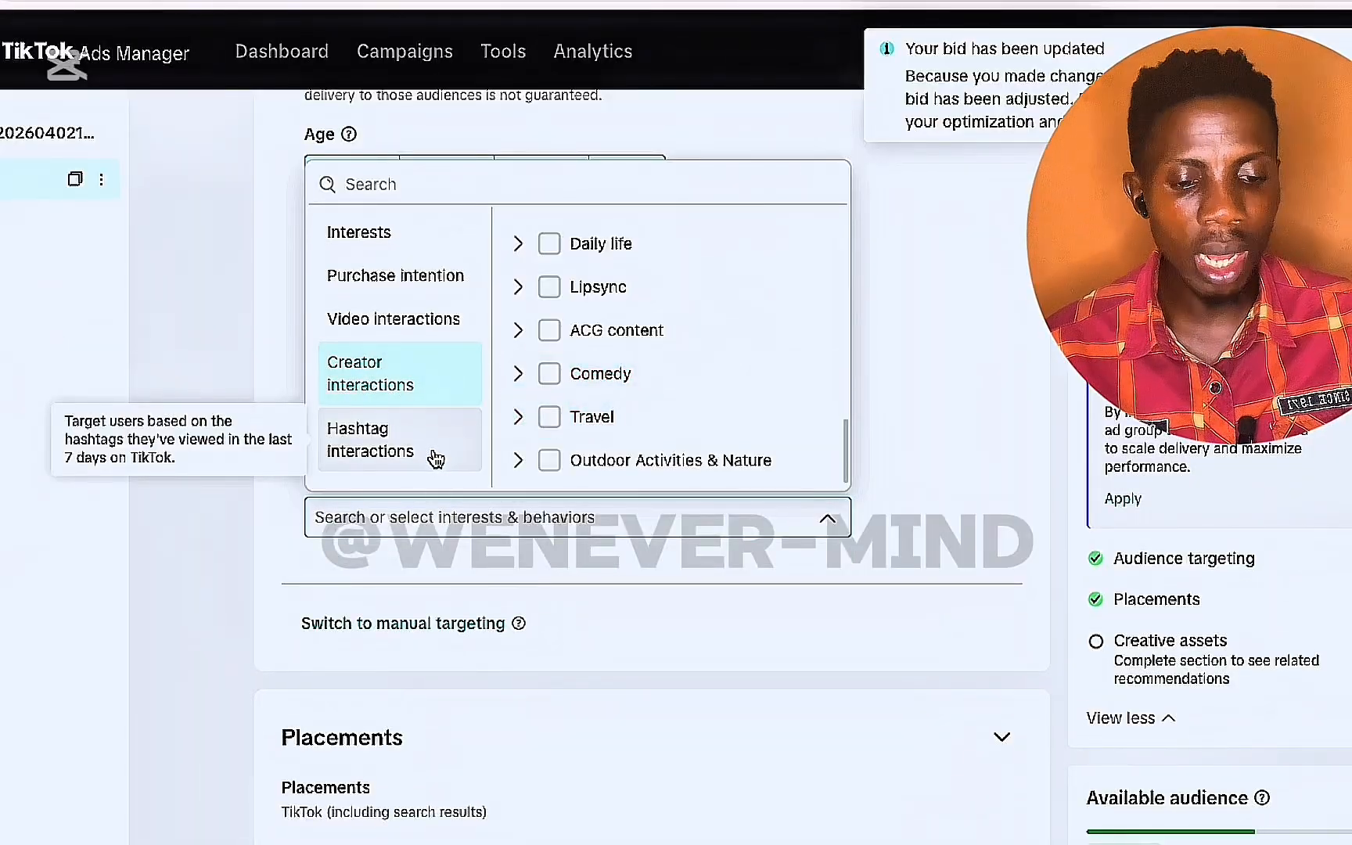
- Examine the full list of hashtag interaction bundles without selecting any
{"action": "left_click", "coordinate": [437, 456]}
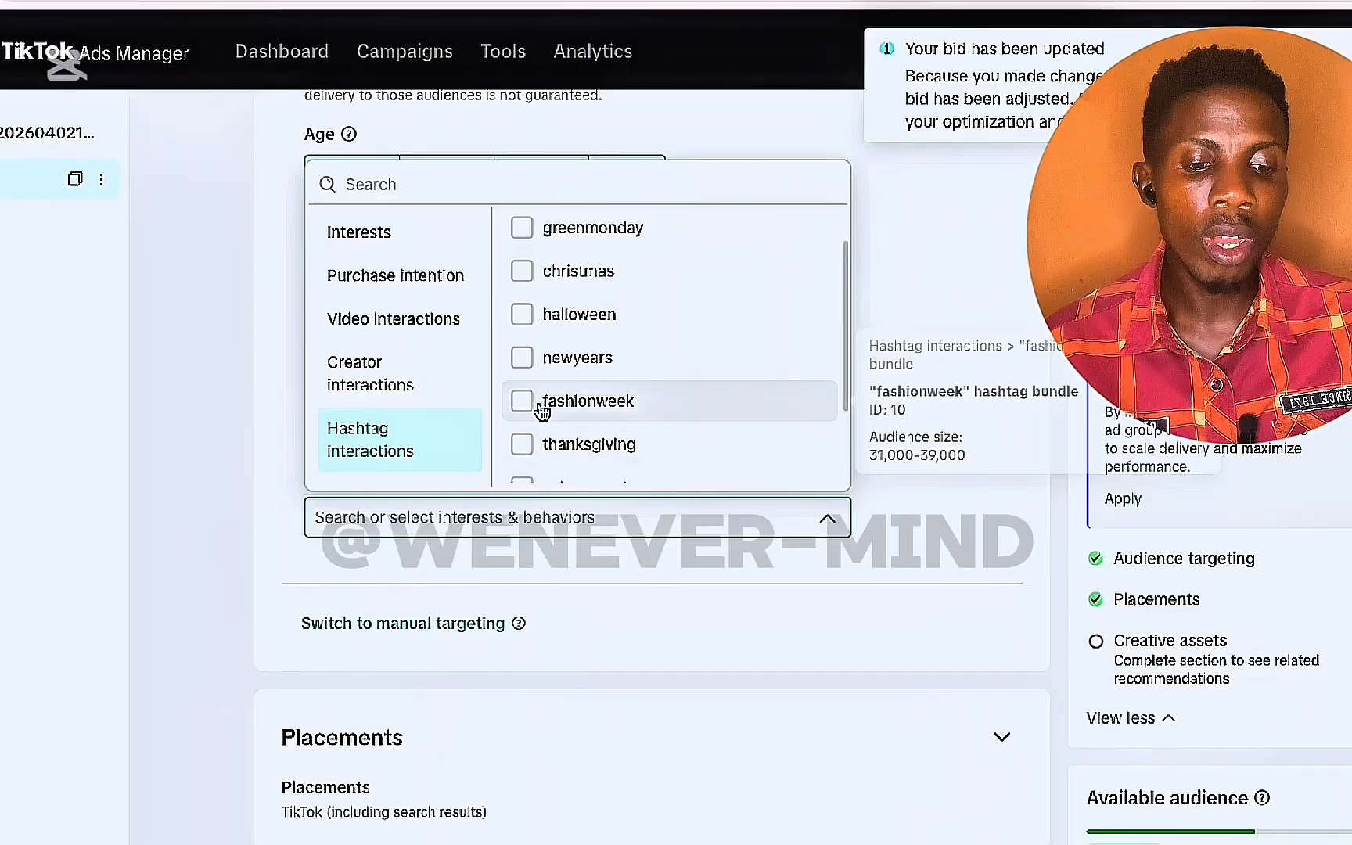
{"action": "scroll", "coordinate": [567, 442], "scroll_direction": "down", "scroll_amount": 3}
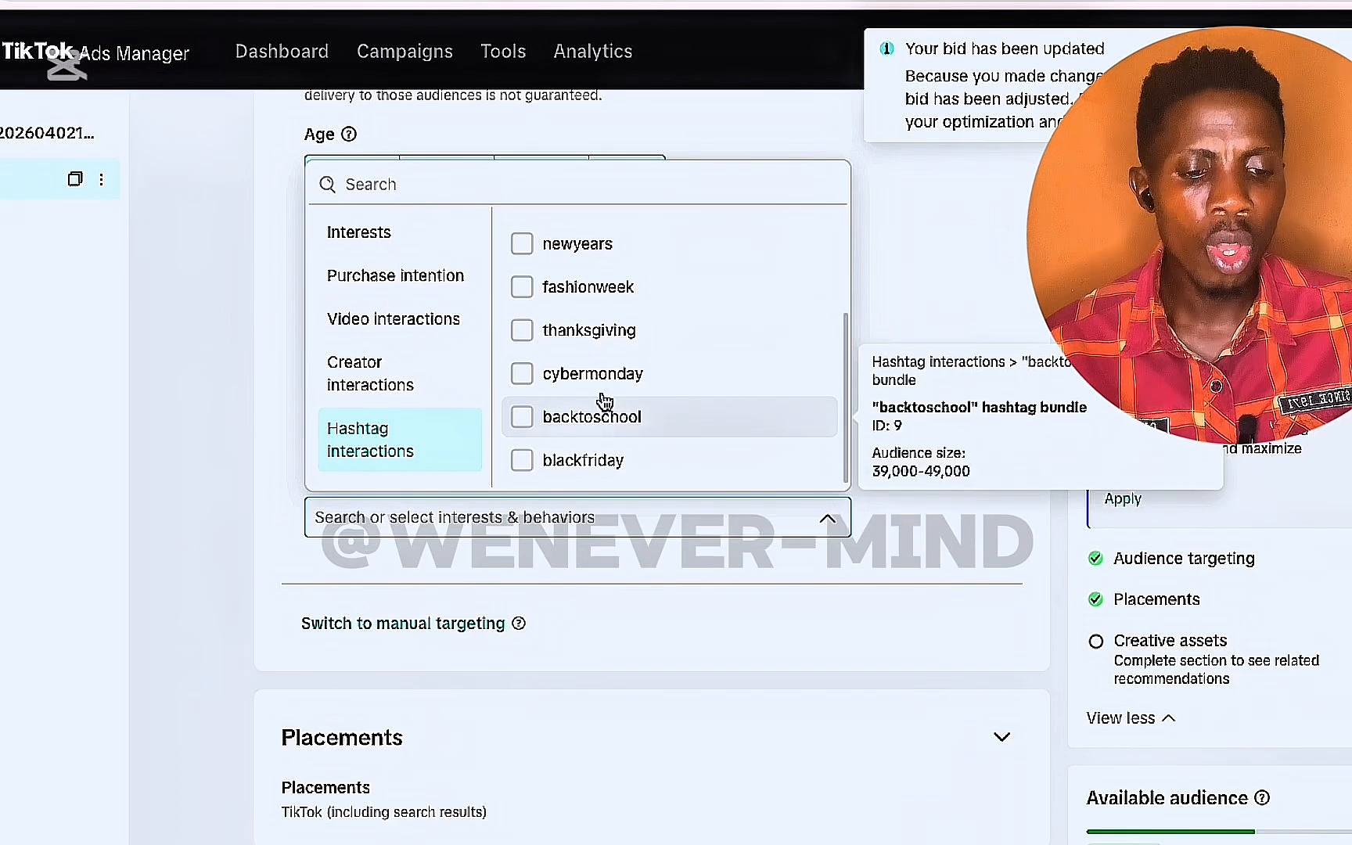
{"action": "scroll", "coordinate": [599, 327], "scroll_direction": "up", "scroll_amount": 4}
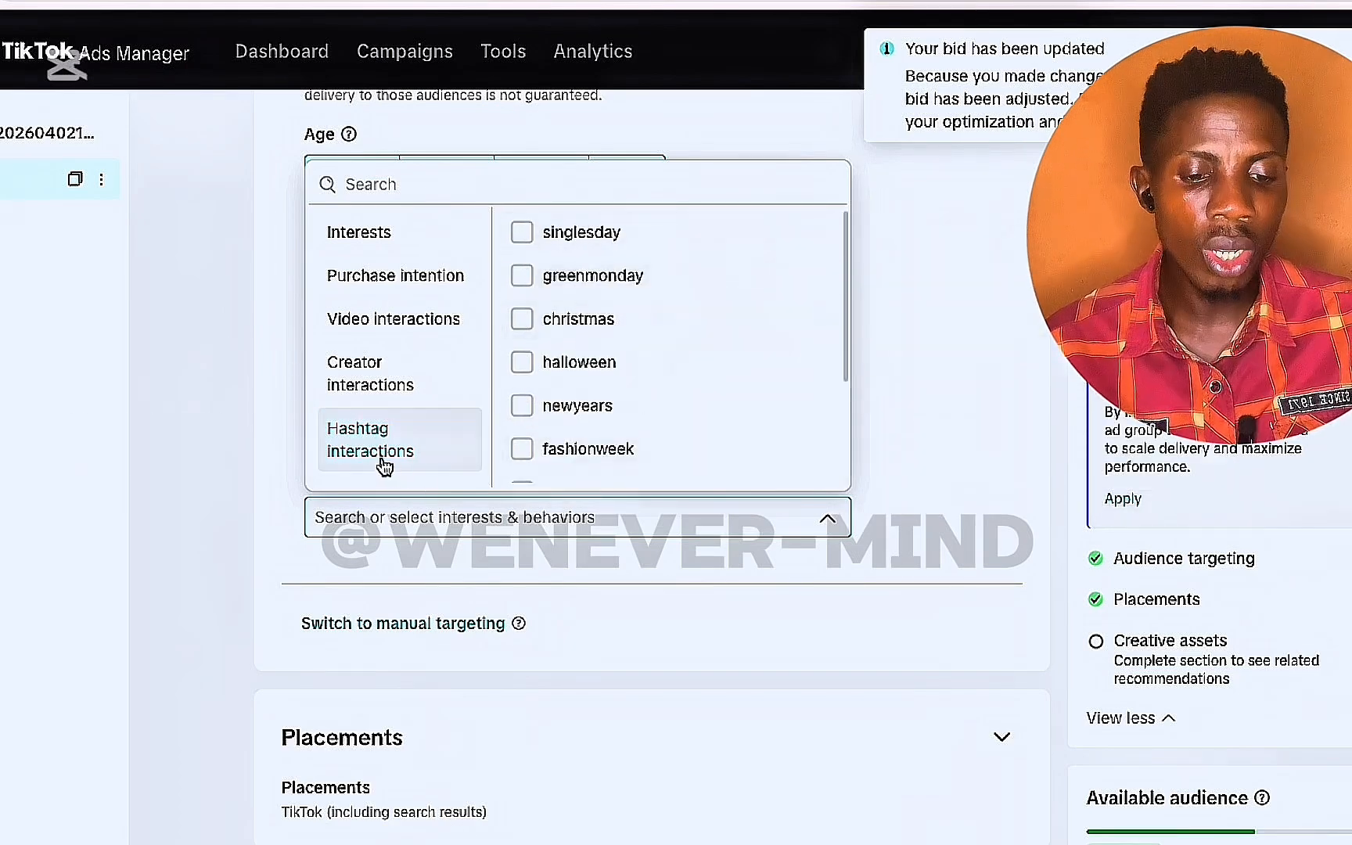
{"action": "scroll", "coordinate": [532, 451], "scroll_direction": "down", "scroll_amount": 3}
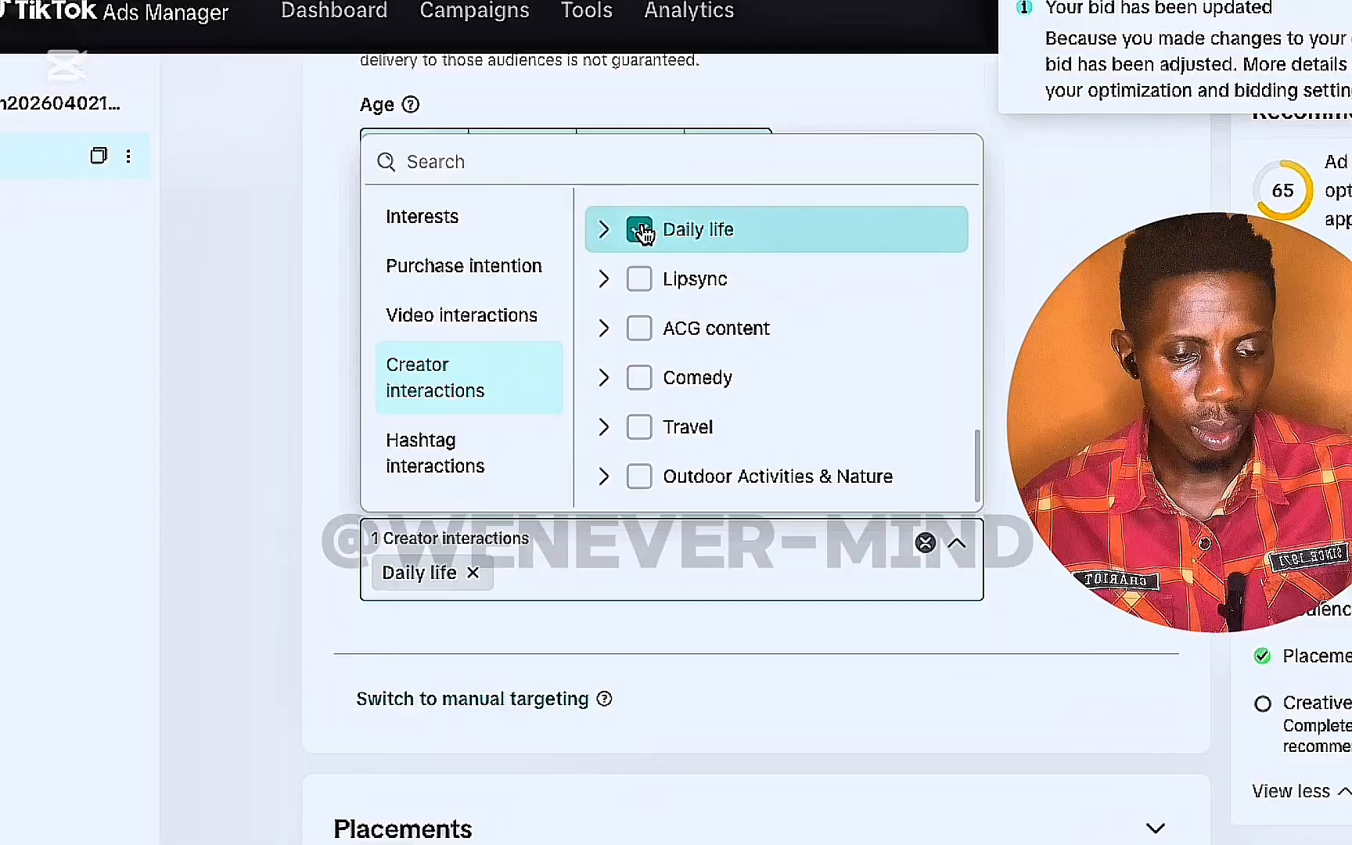
- Replace the Daily life creator interaction with the interests Apparel & Accessories, E-Commerce (Non-app), Education, Business Services and Life Services
{"action": "left_click", "coordinate": [640, 229]}
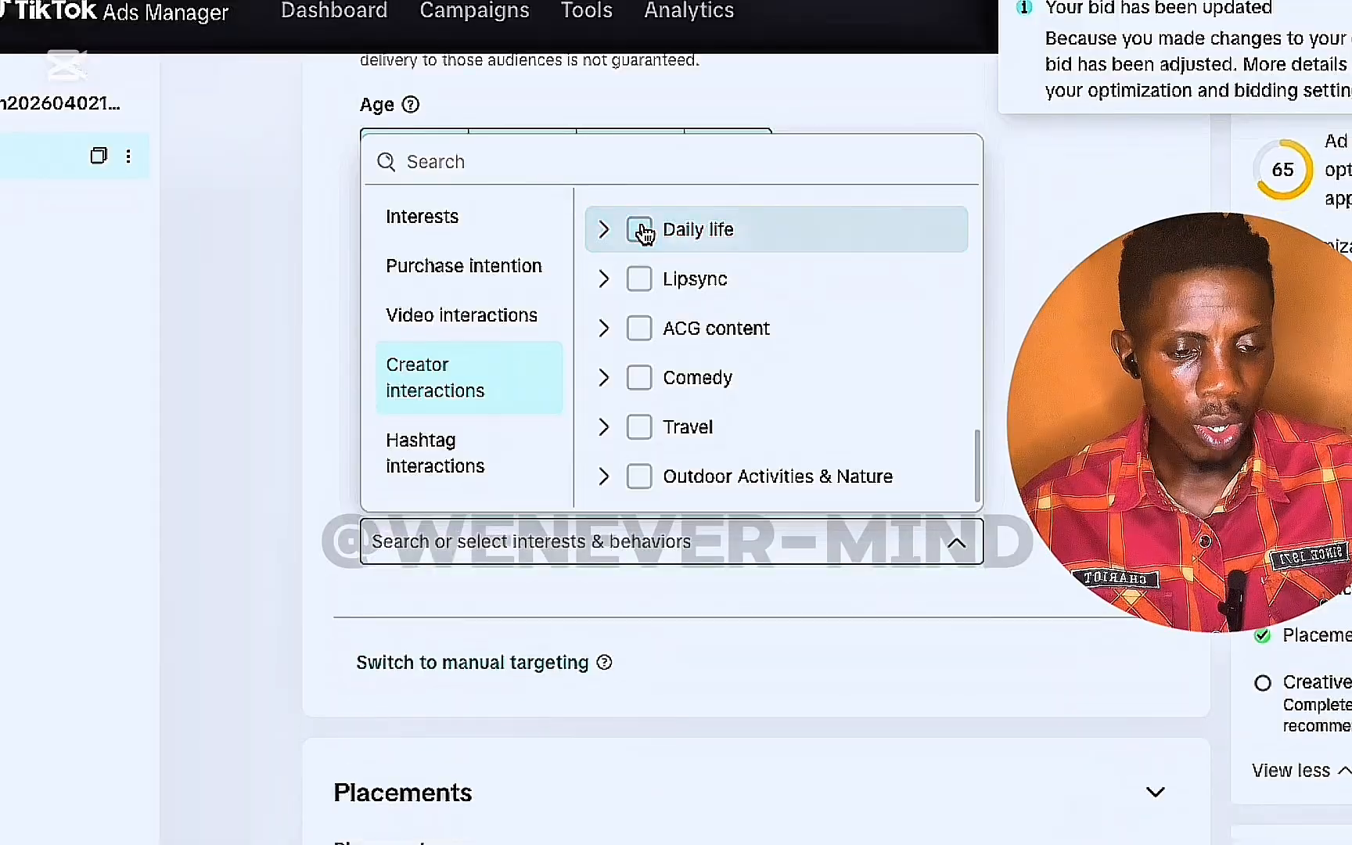
{"action": "left_click", "coordinate": [1033, 337]}
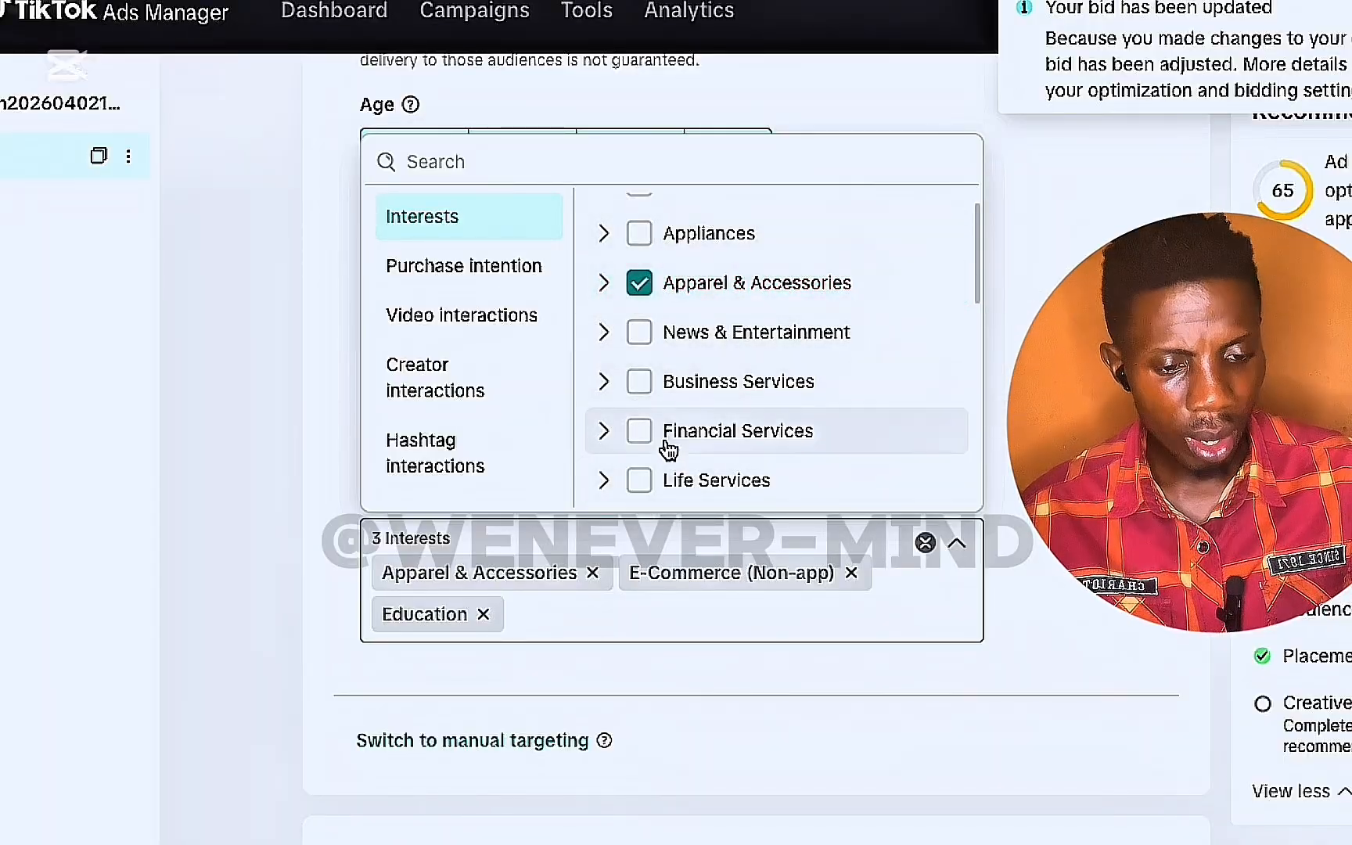
{"action": "left_click", "coordinate": [640, 383]}
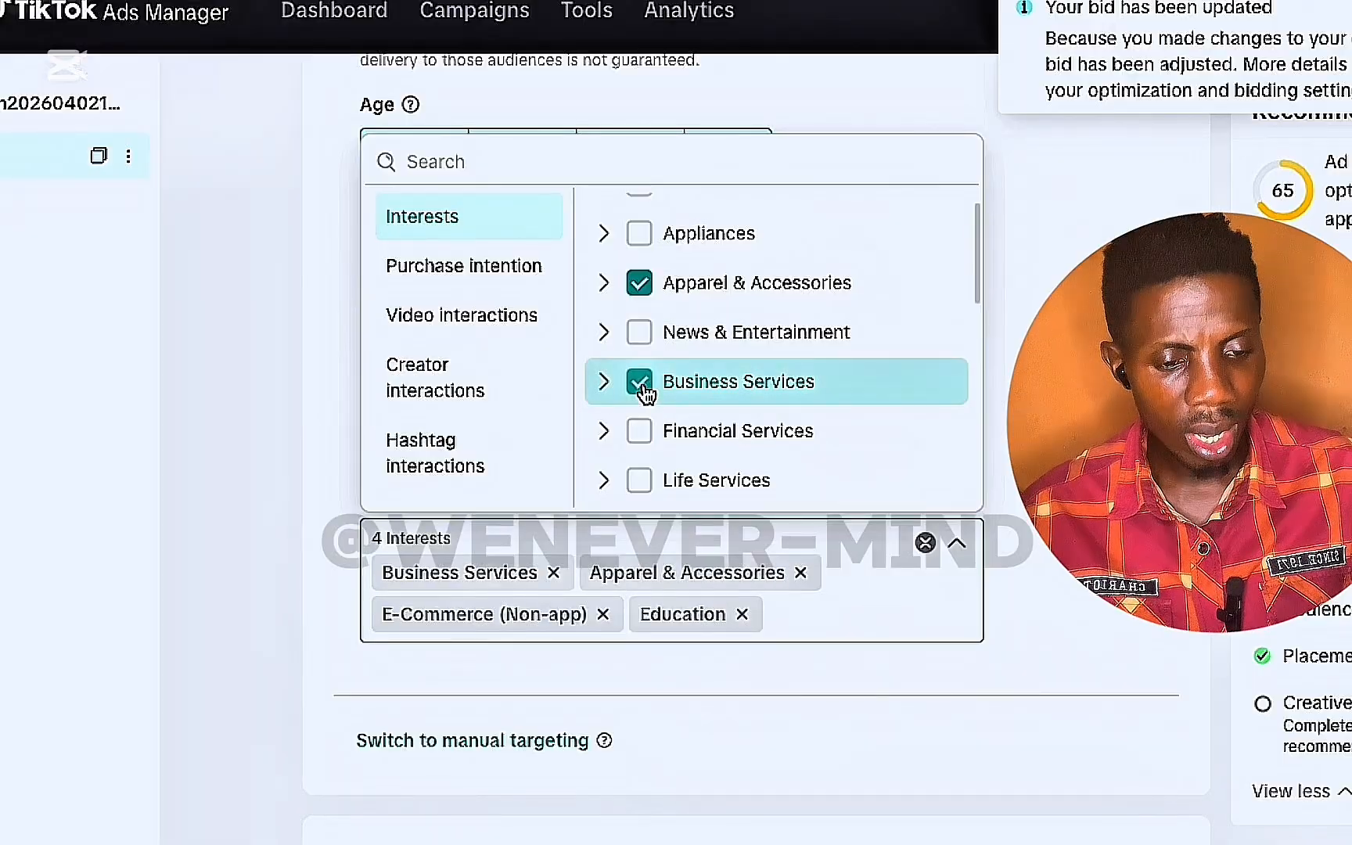
{"action": "mouse_move", "coordinate": [811, 294]}
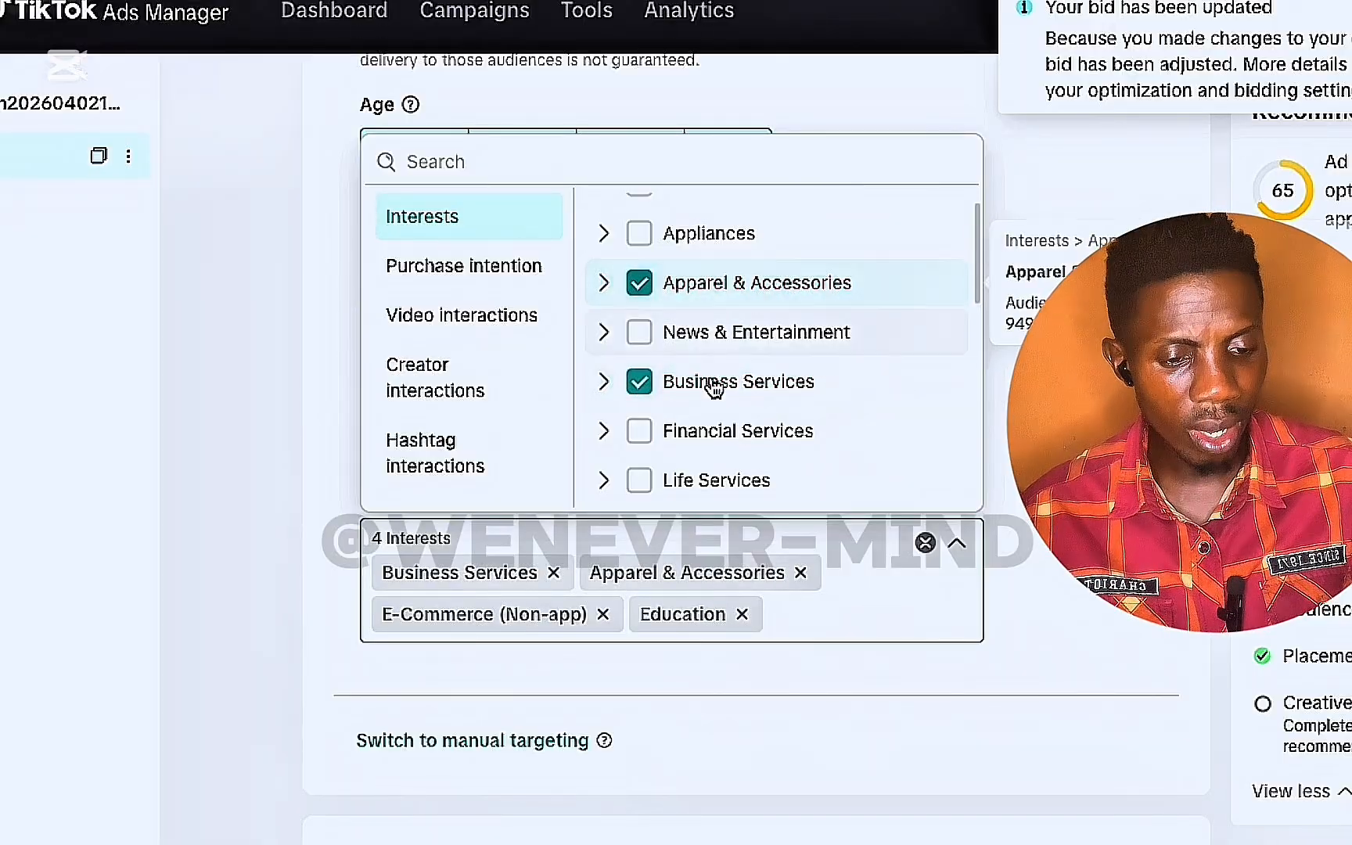
{"action": "scroll", "coordinate": [688, 423], "scroll_direction": "up", "scroll_amount": 1}
{"action": "scroll", "coordinate": [679, 474], "scroll_direction": "down", "scroll_amount": 1}
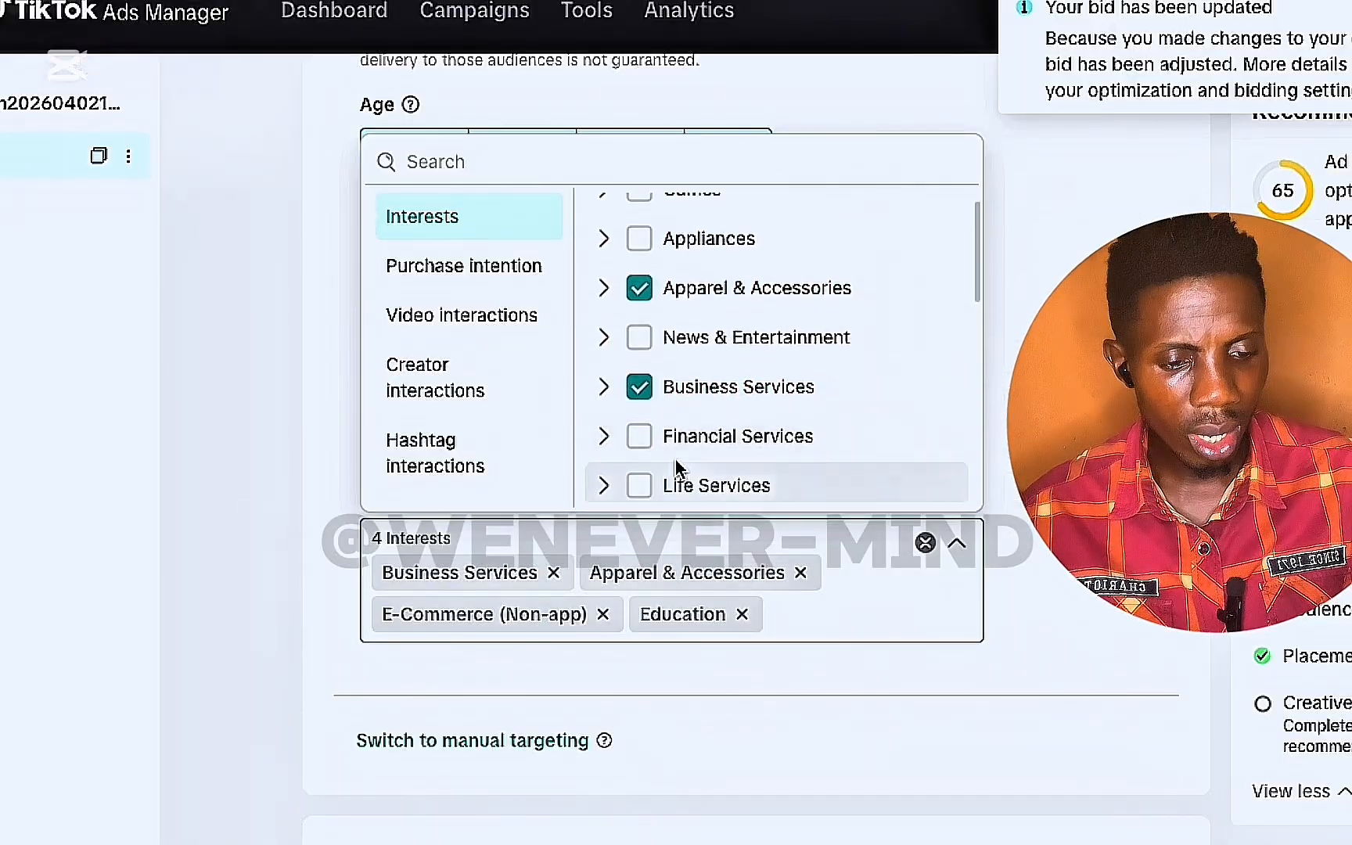
{"action": "left_click", "coordinate": [642, 484]}
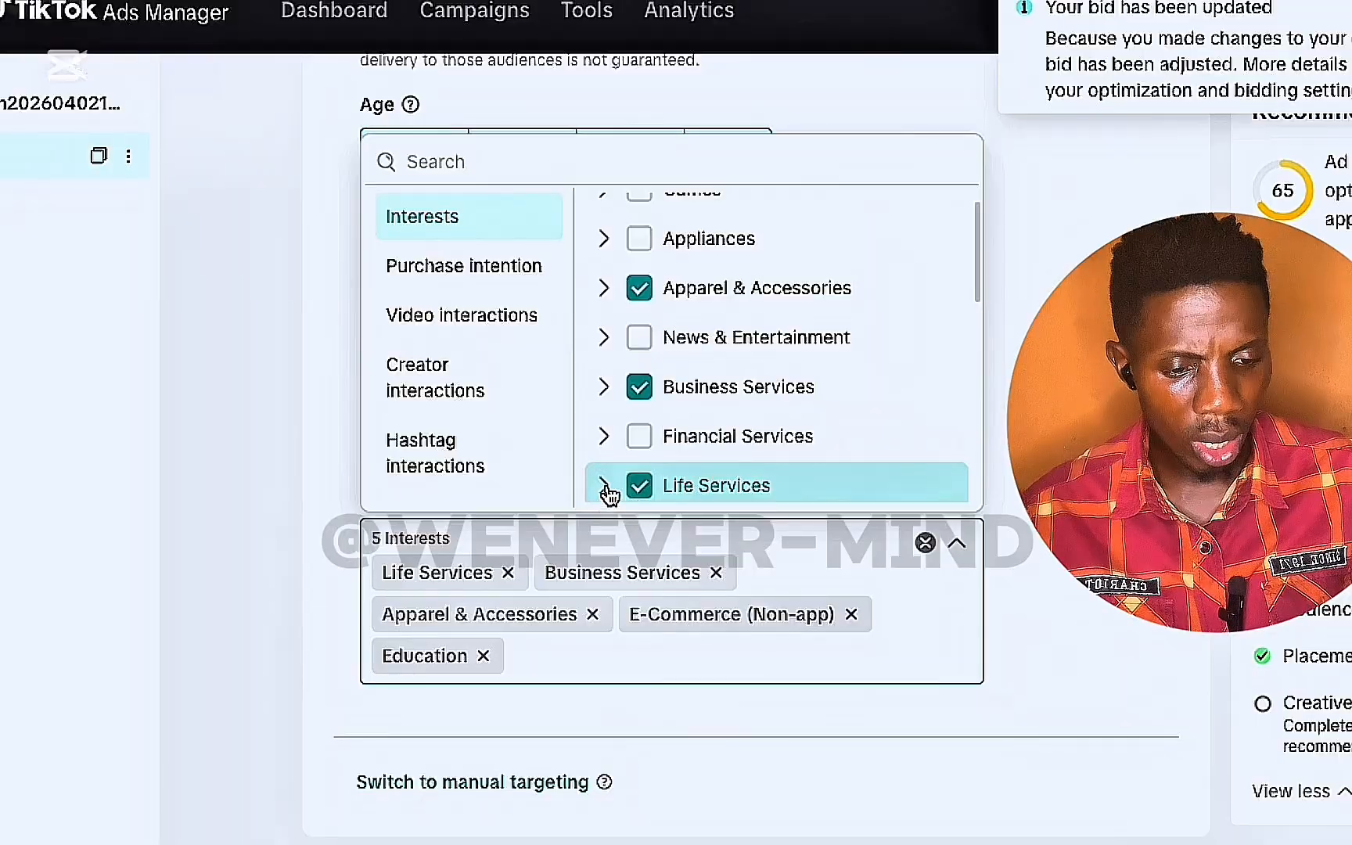
- Add News & Entertainment, Appliances, Apps and Tech & Electronics to the audience's selected interests
{"action": "scroll", "coordinate": [638, 391], "scroll_direction": "down", "scroll_amount": 2}
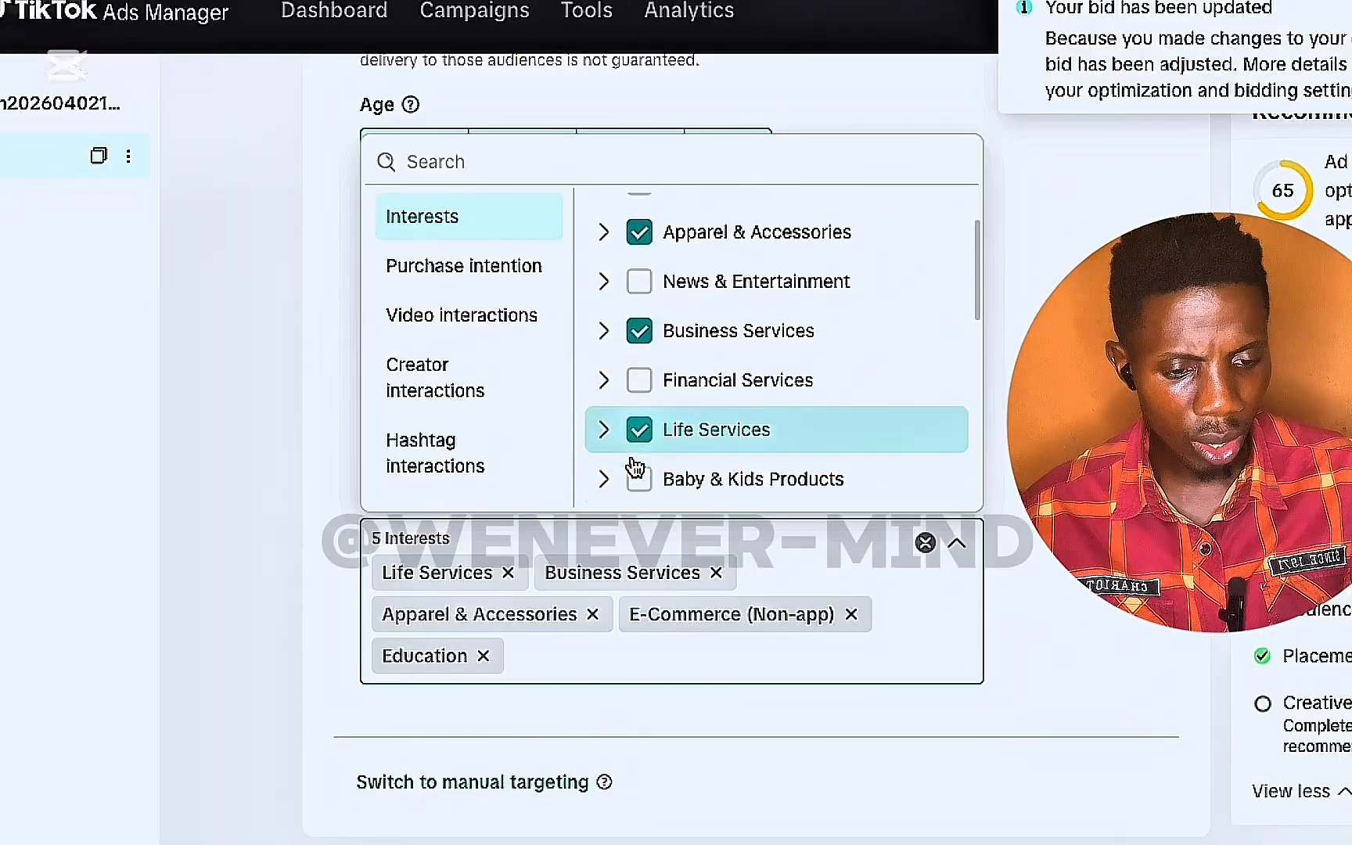
{"action": "left_click", "coordinate": [640, 256]}
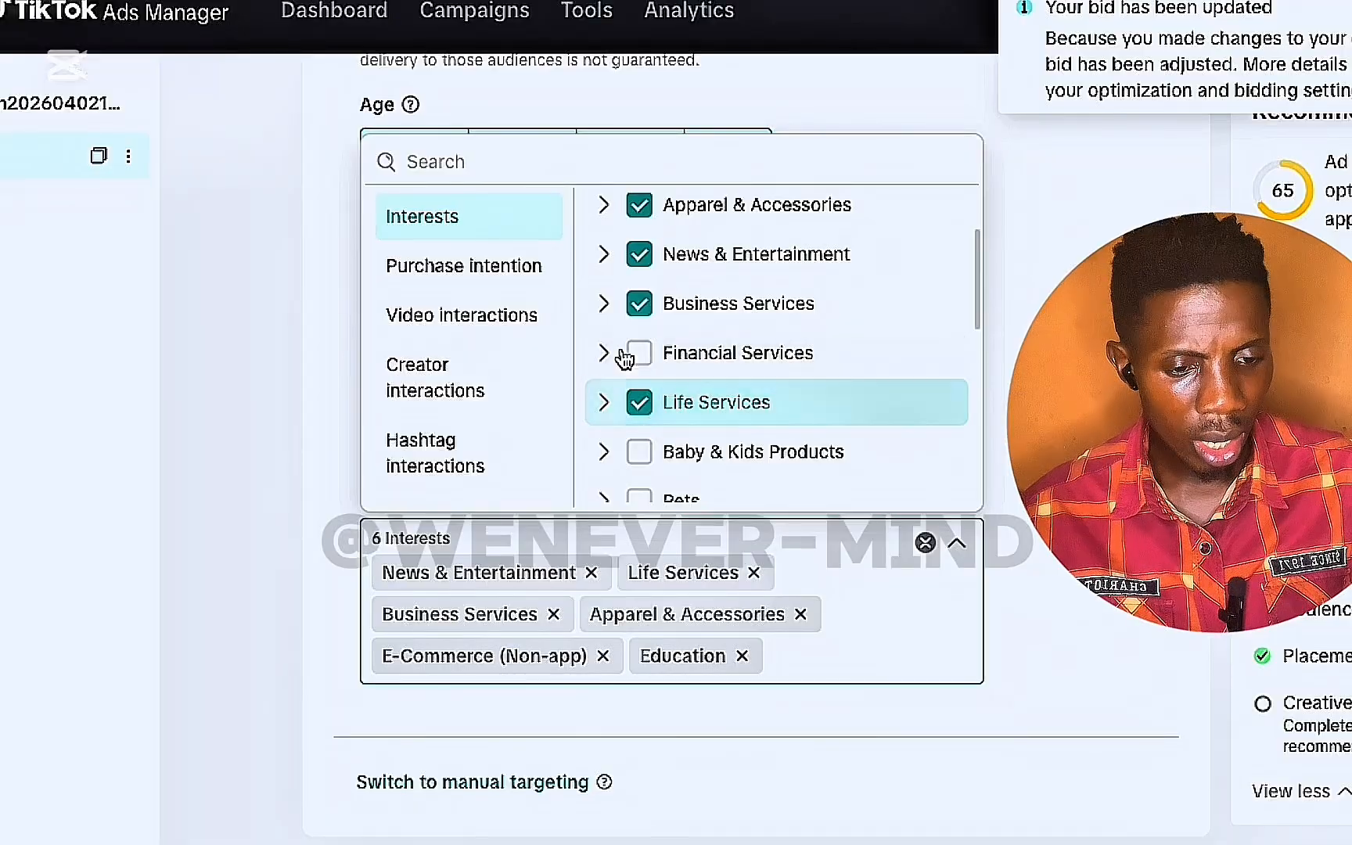
{"action": "scroll", "coordinate": [629, 460], "scroll_direction": "down", "scroll_amount": 1}
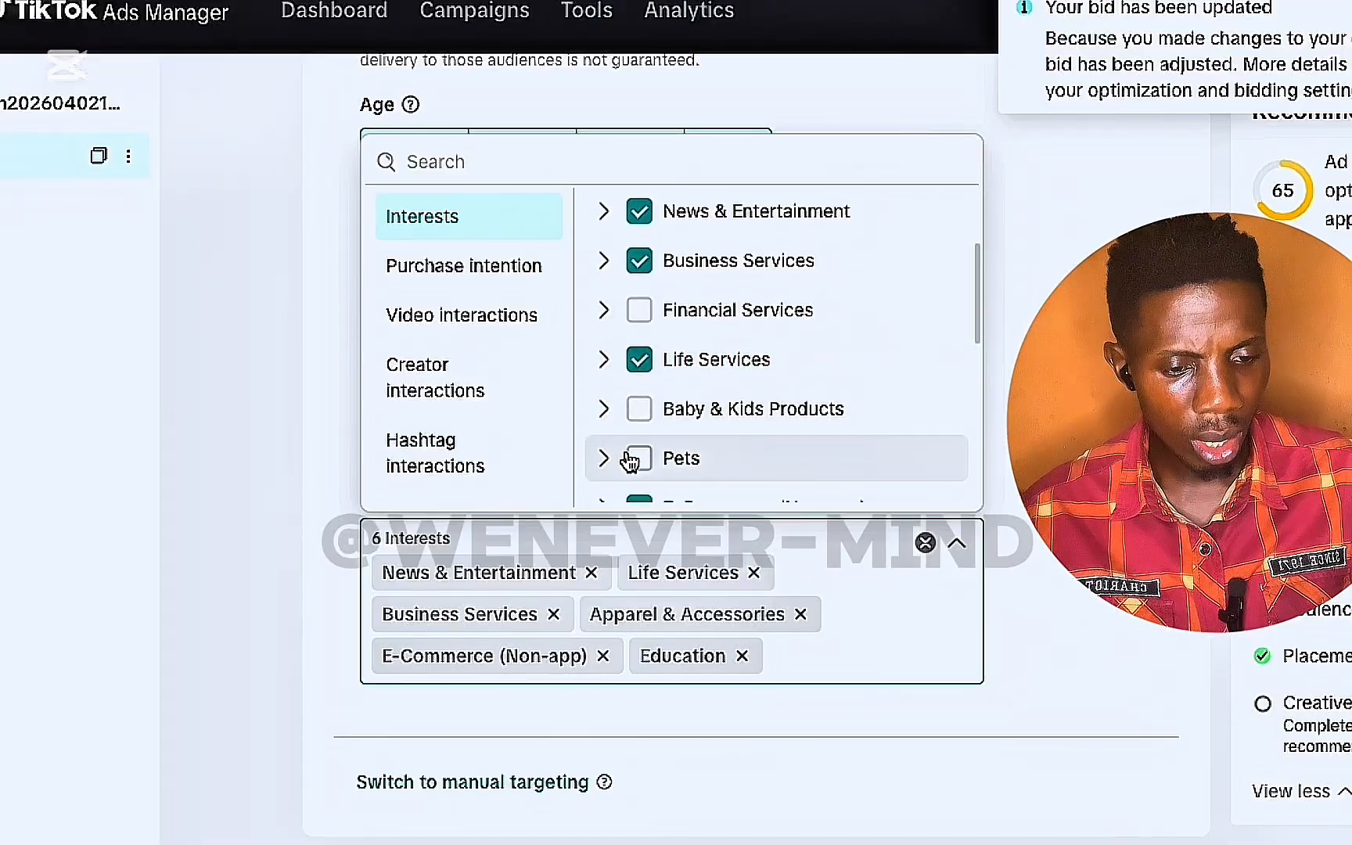
{"action": "scroll", "coordinate": [643, 376], "scroll_direction": "down", "scroll_amount": 5}
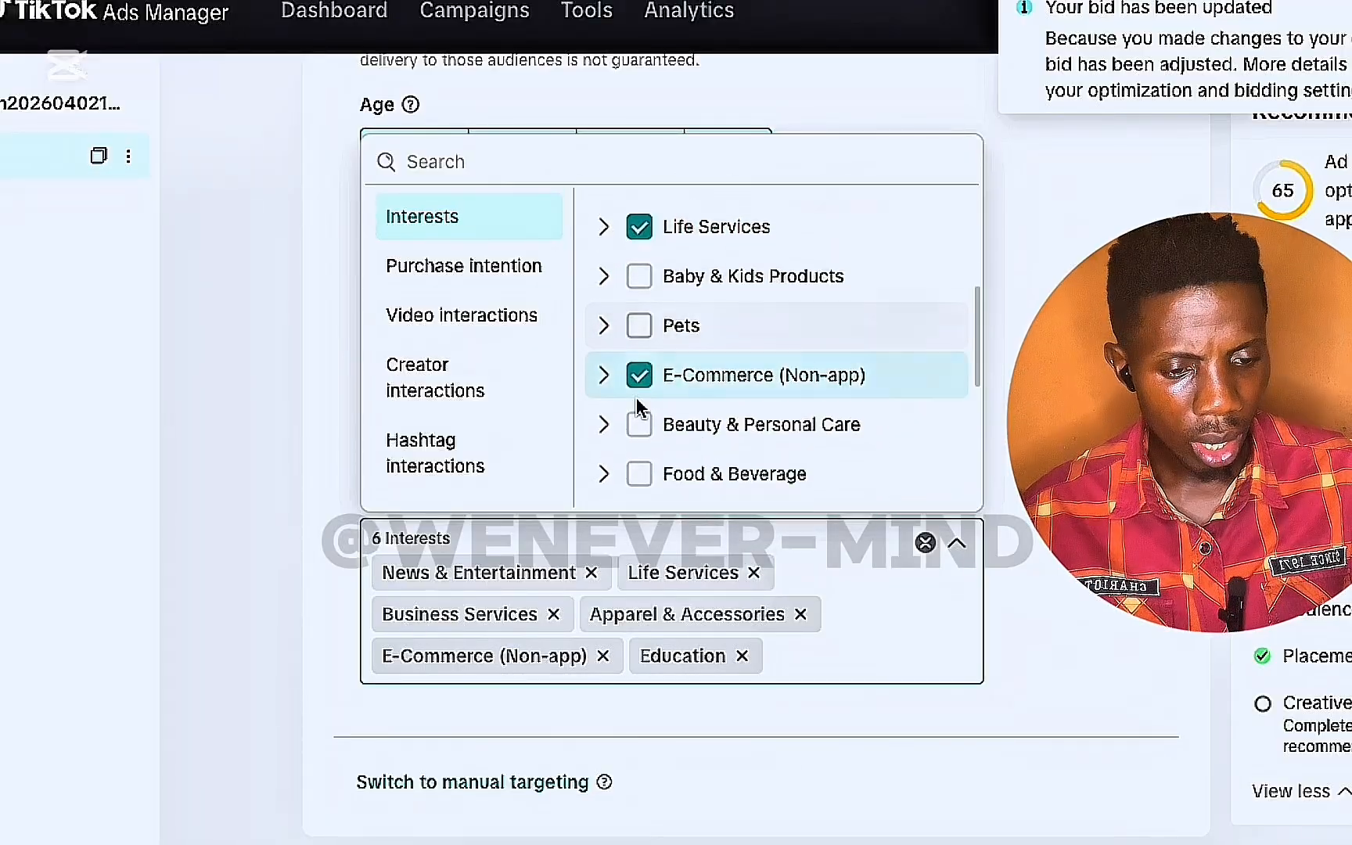
{"action": "scroll", "coordinate": [637, 407], "scroll_direction": "down", "scroll_amount": 1}
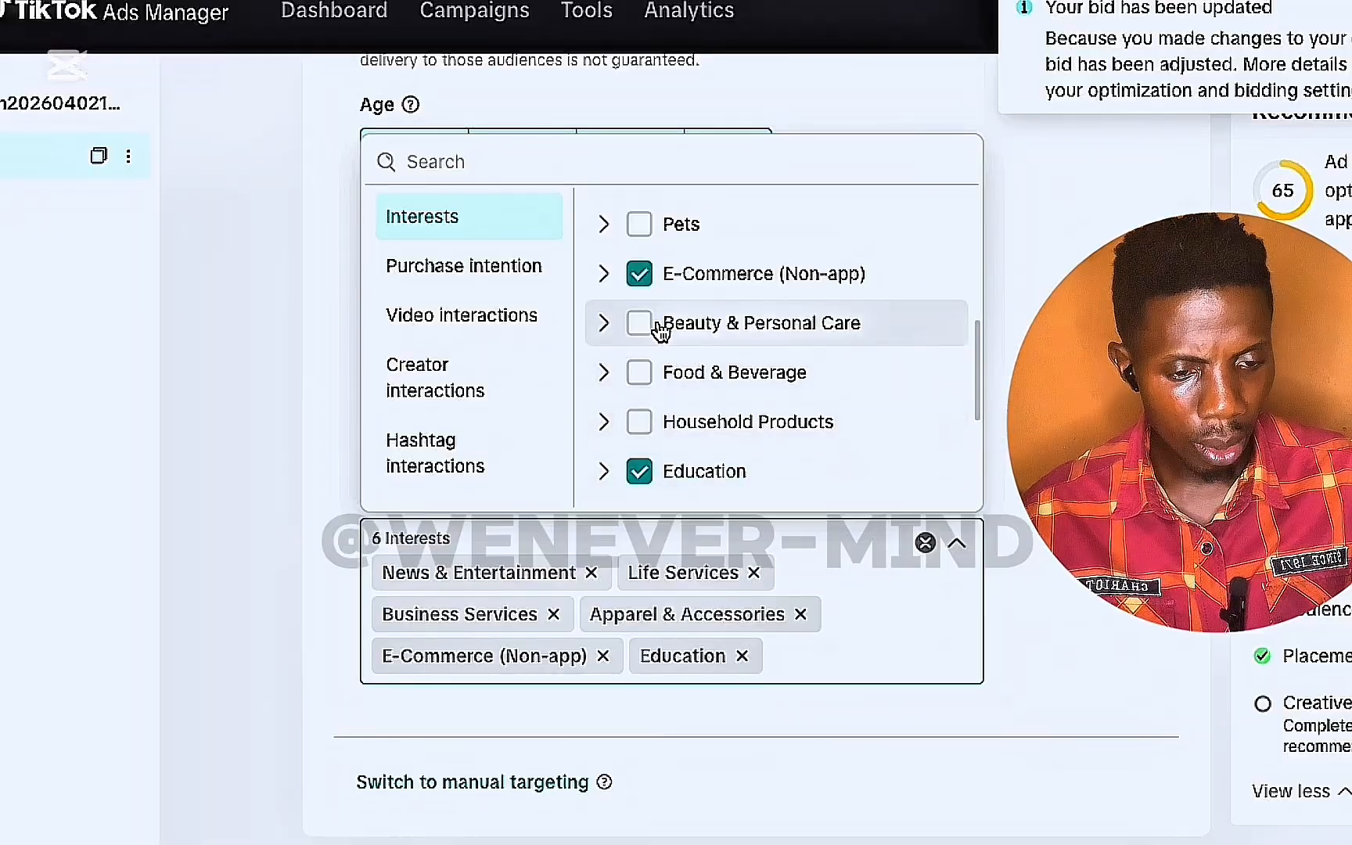
{"action": "scroll", "coordinate": [661, 331], "scroll_direction": "up", "scroll_amount": 3}
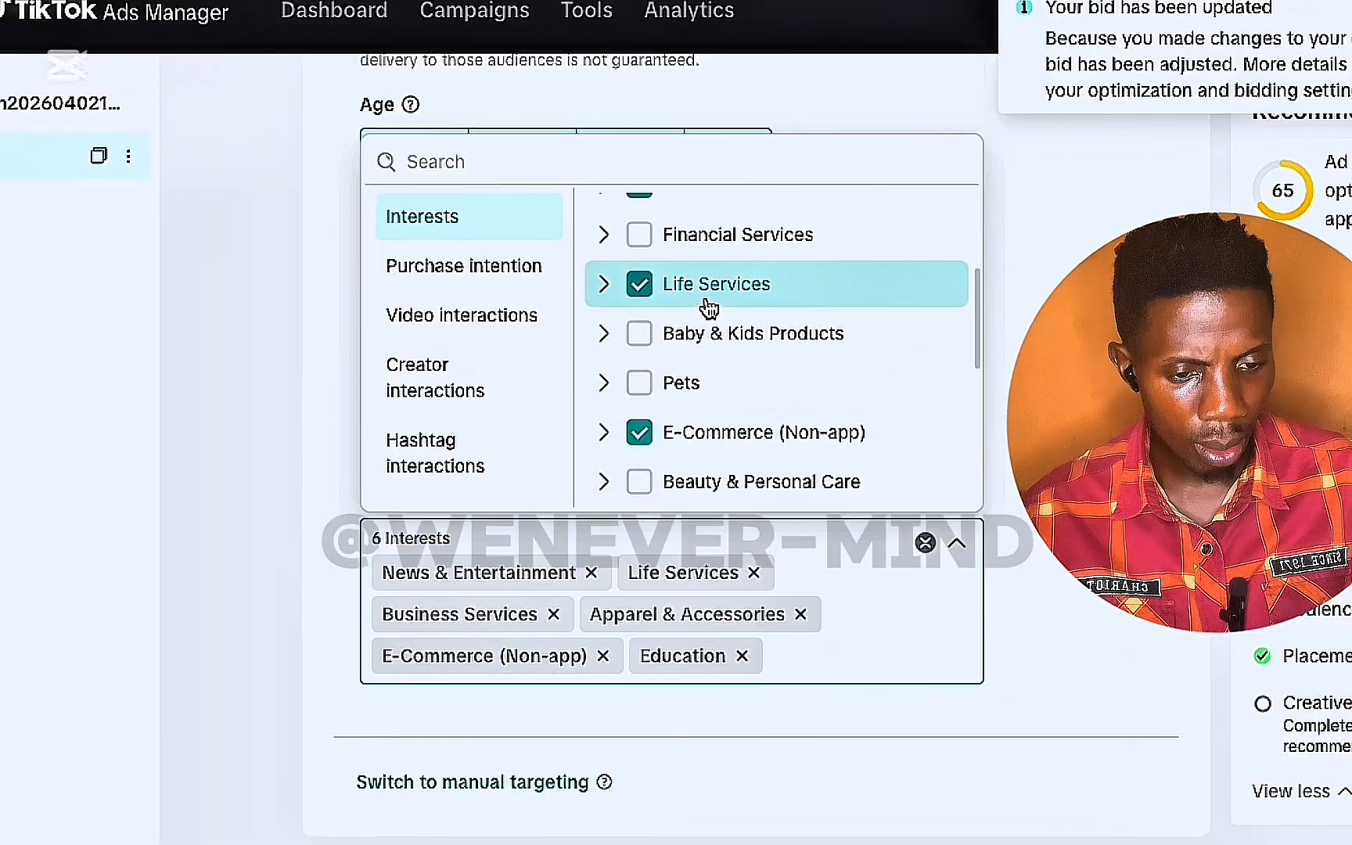
{"action": "scroll", "coordinate": [673, 311], "scroll_direction": "up", "scroll_amount": 1}
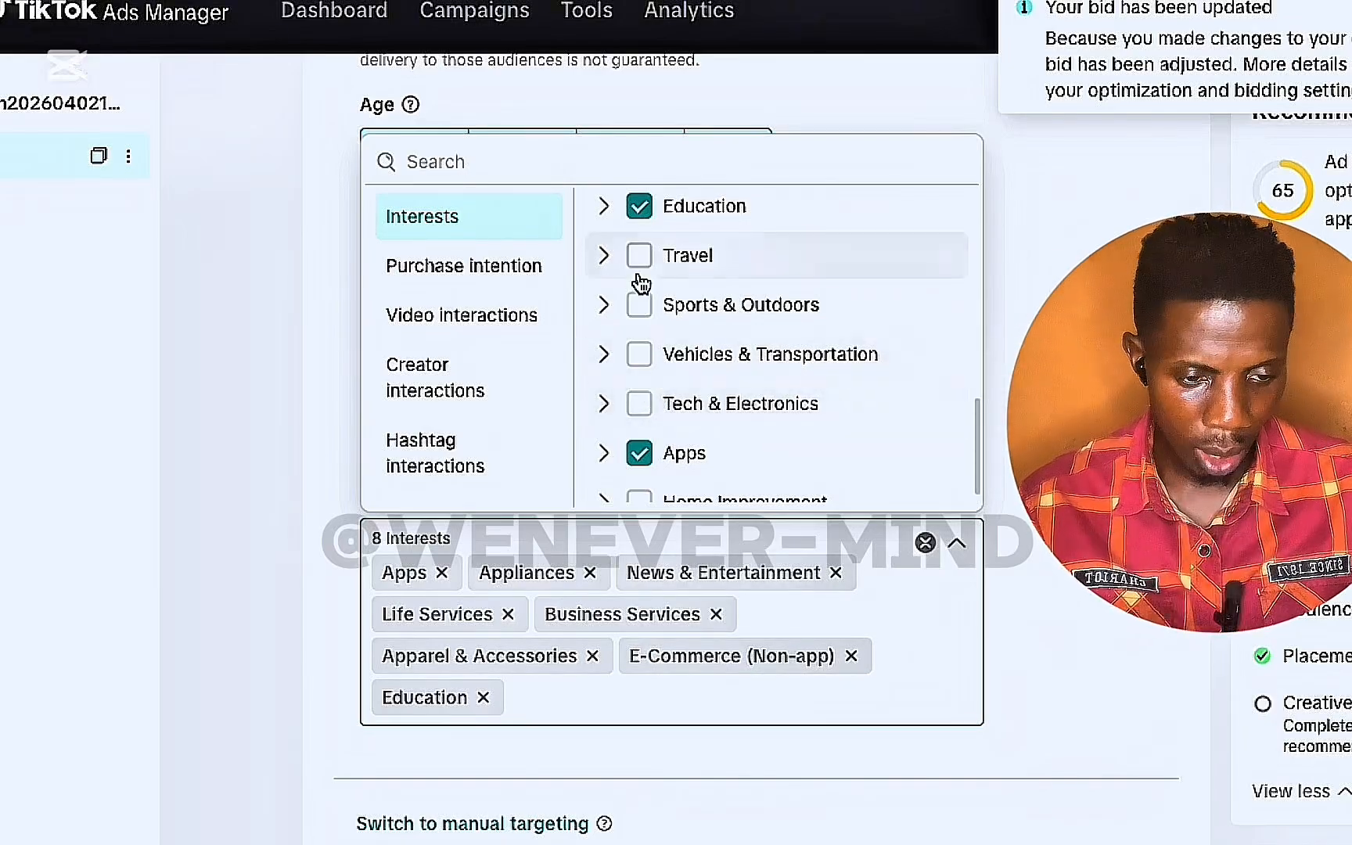
{"action": "left_click", "coordinate": [649, 407]}
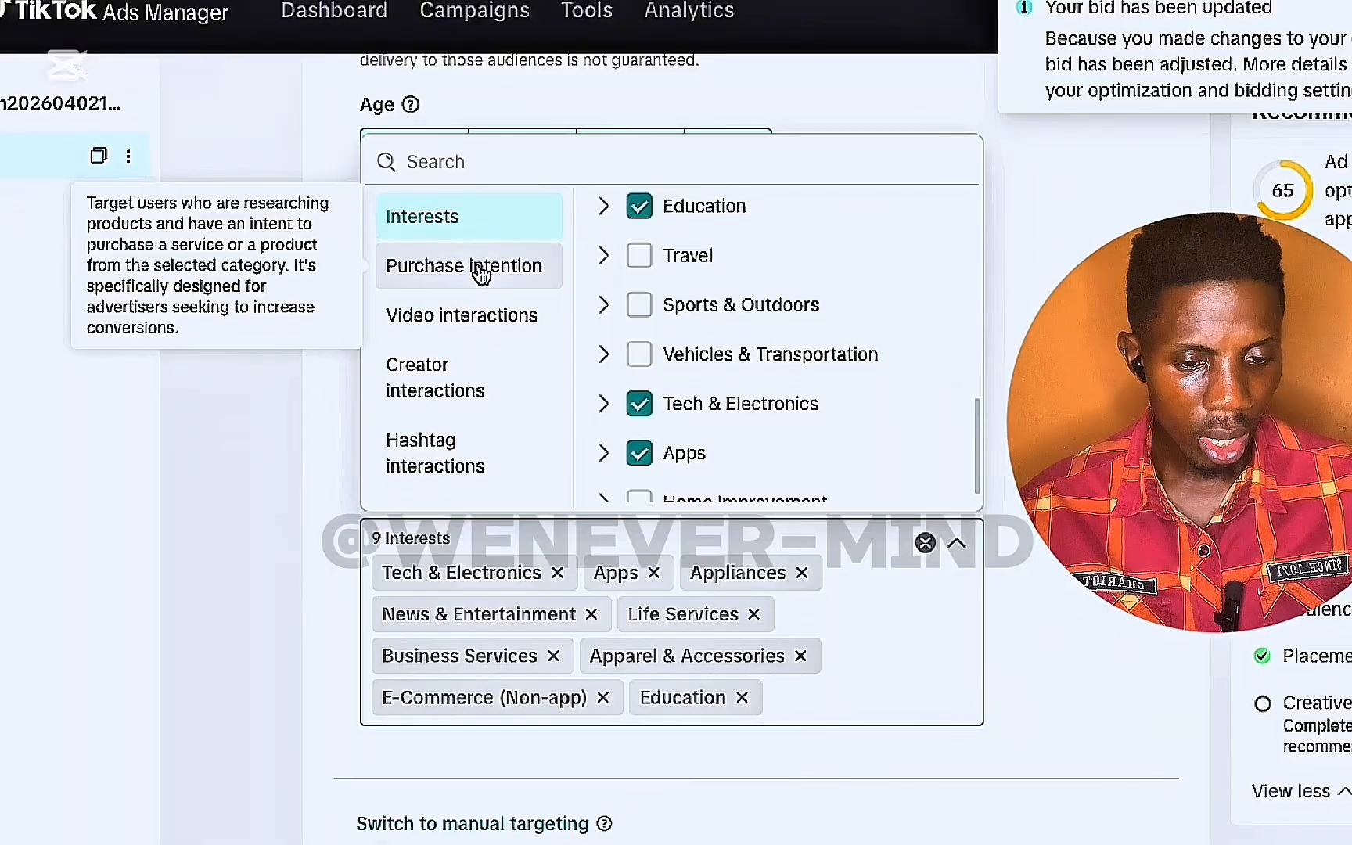
- Select Financial Services, Apps, News & Entertainment and Education as purchase intention categories for the audience
{"action": "left_click", "coordinate": [481, 270]}
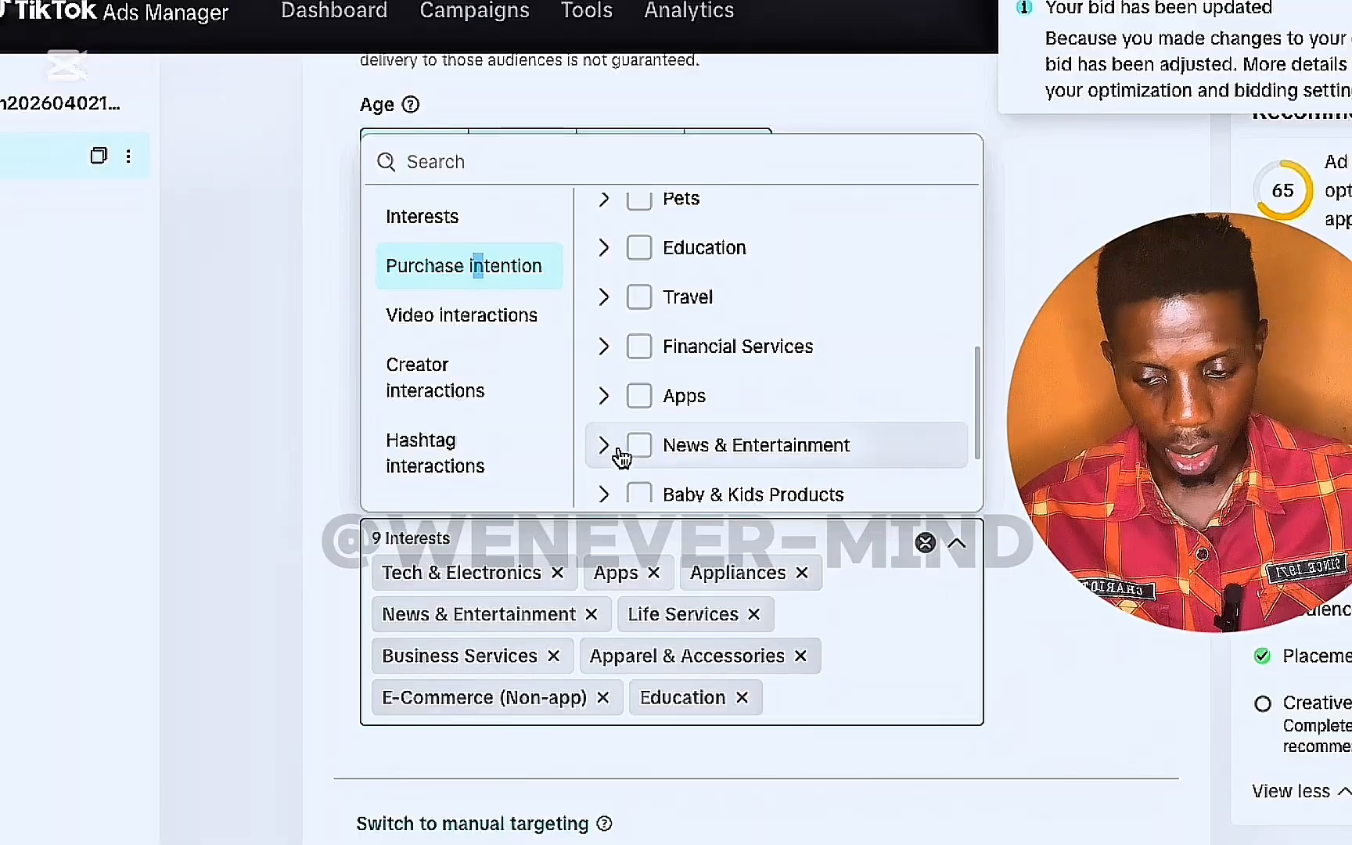
{"action": "scroll", "coordinate": [621, 458], "scroll_direction": "down", "scroll_amount": 2}
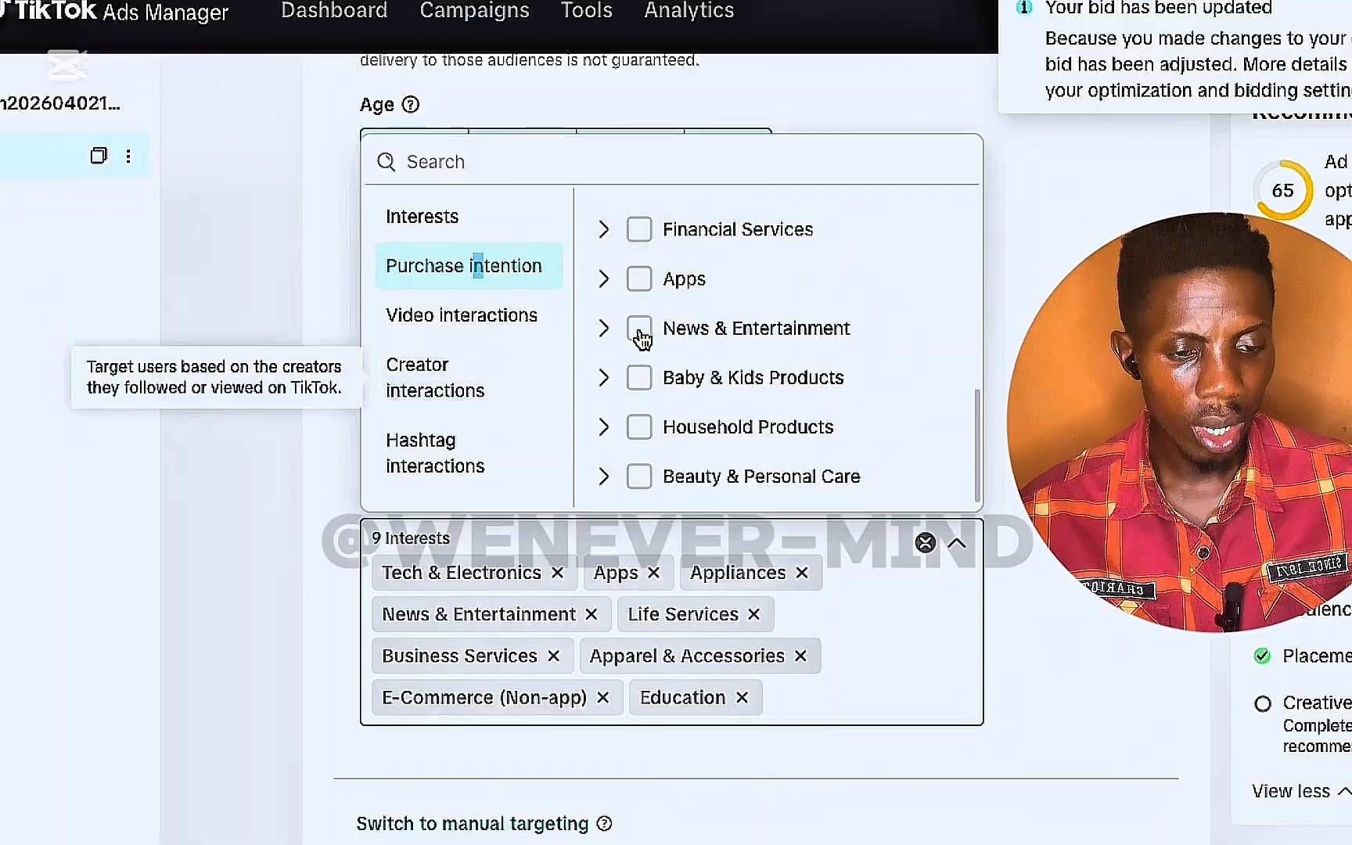
{"action": "left_click", "coordinate": [642, 234]}
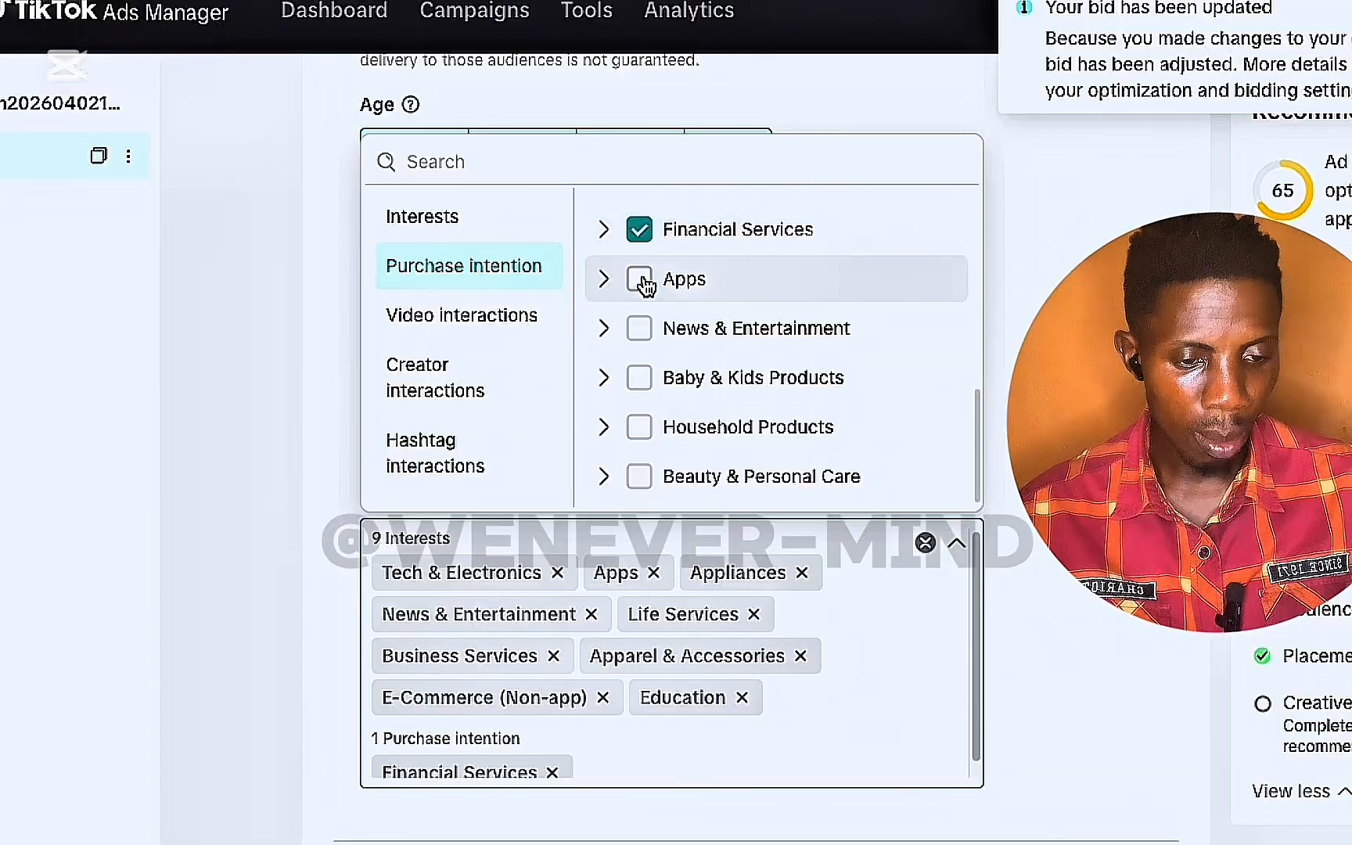
{"action": "left_click", "coordinate": [640, 280]}
{"action": "left_click", "coordinate": [640, 329]}
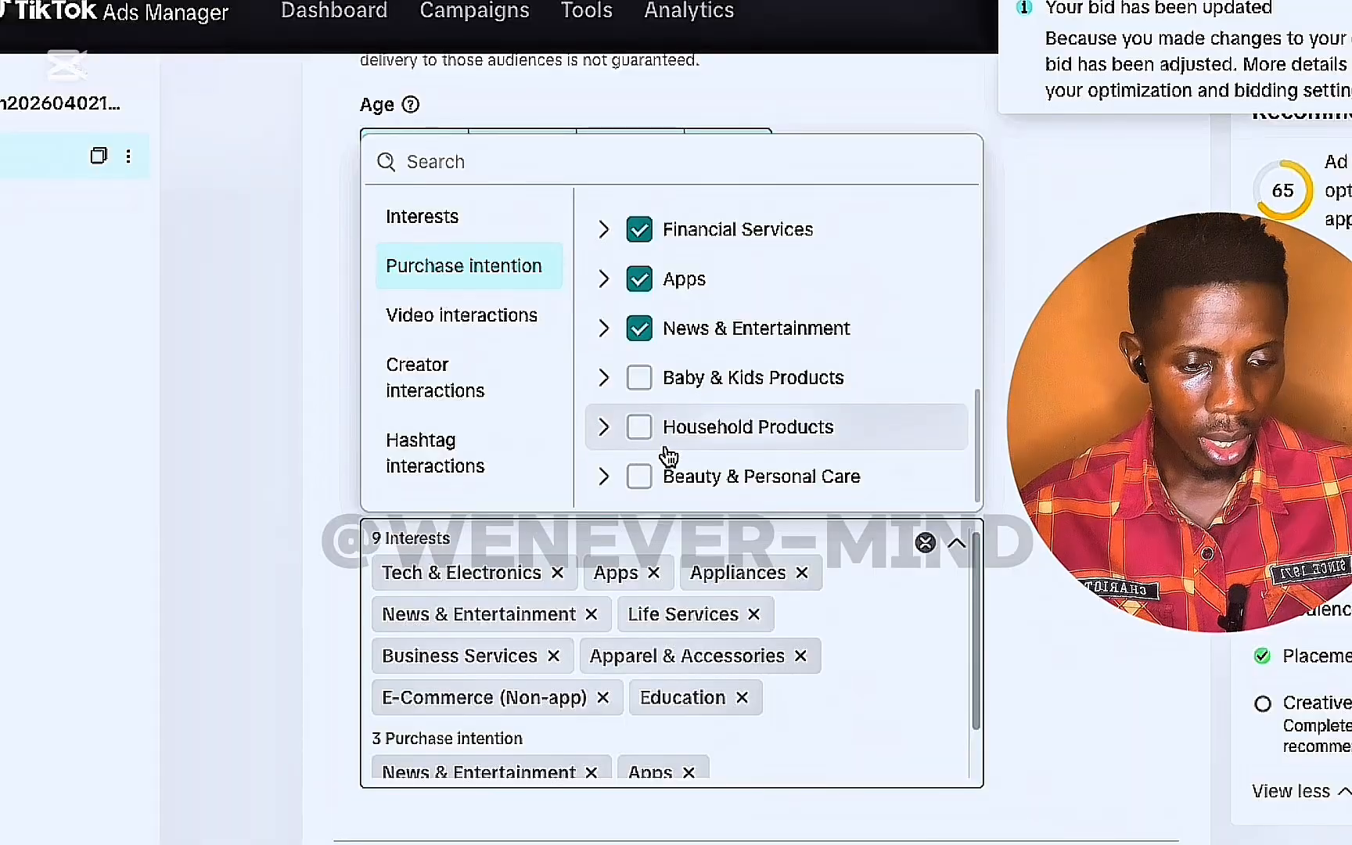
{"action": "scroll", "coordinate": [791, 460], "scroll_direction": "up", "scroll_amount": 2}
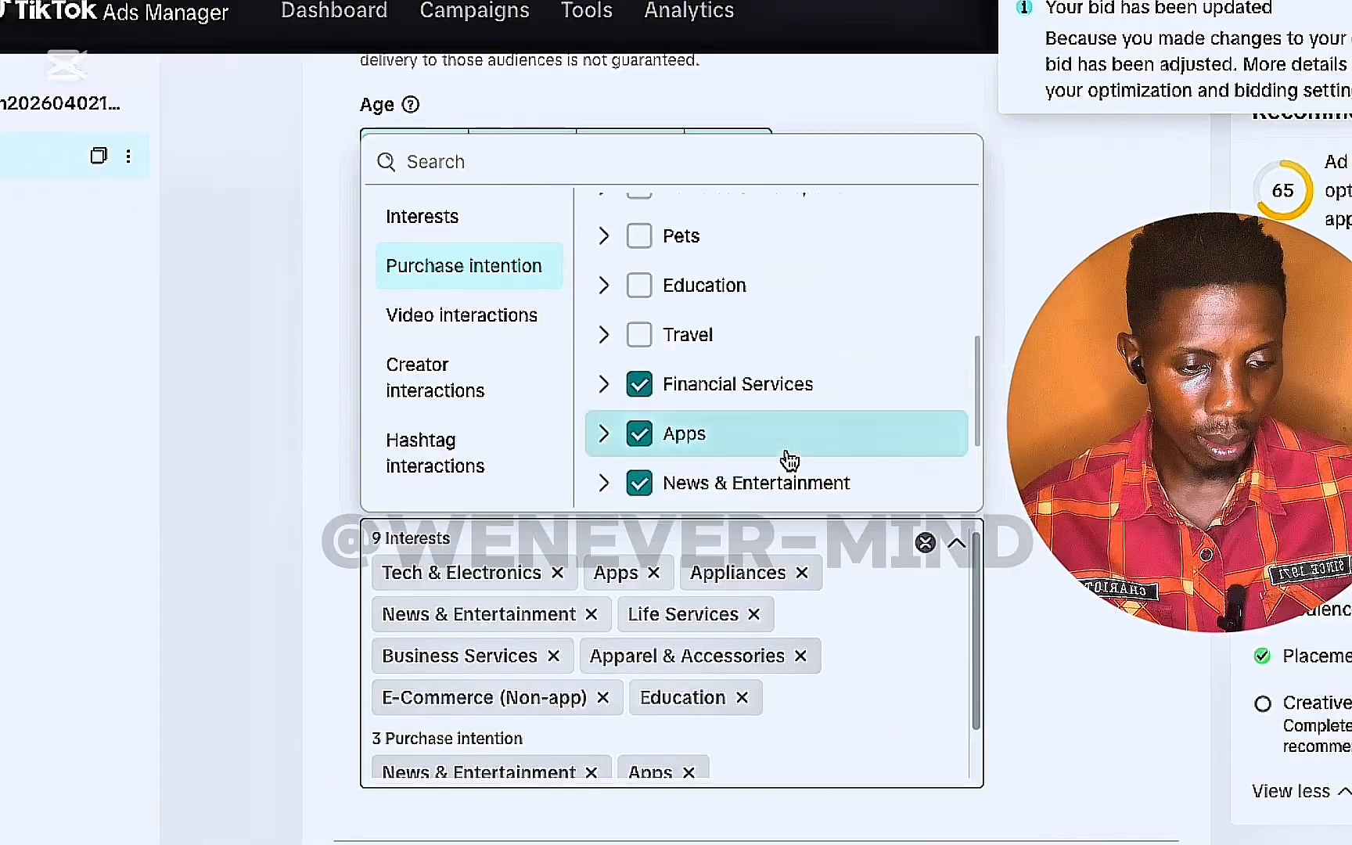
{"action": "left_click", "coordinate": [641, 289]}
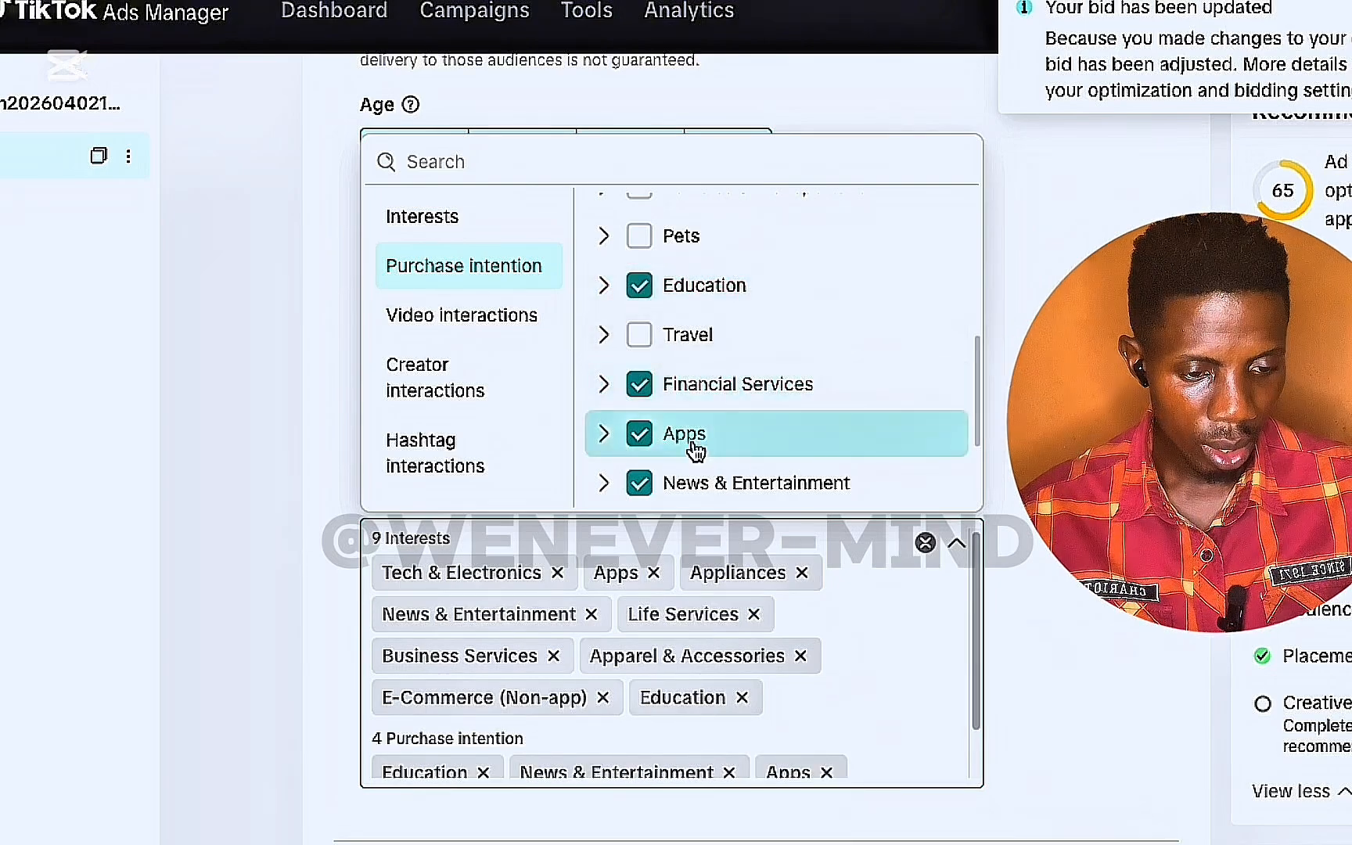
- Add Tech & Electronics, E-Commerce (Non-app), Business Services and Apparel & Accessories to the purchase intention categories
{"action": "scroll", "coordinate": [692, 294], "scroll_direction": "down", "scroll_amount": 1}
{"action": "scroll", "coordinate": [691, 297], "scroll_direction": "up", "scroll_amount": 3}
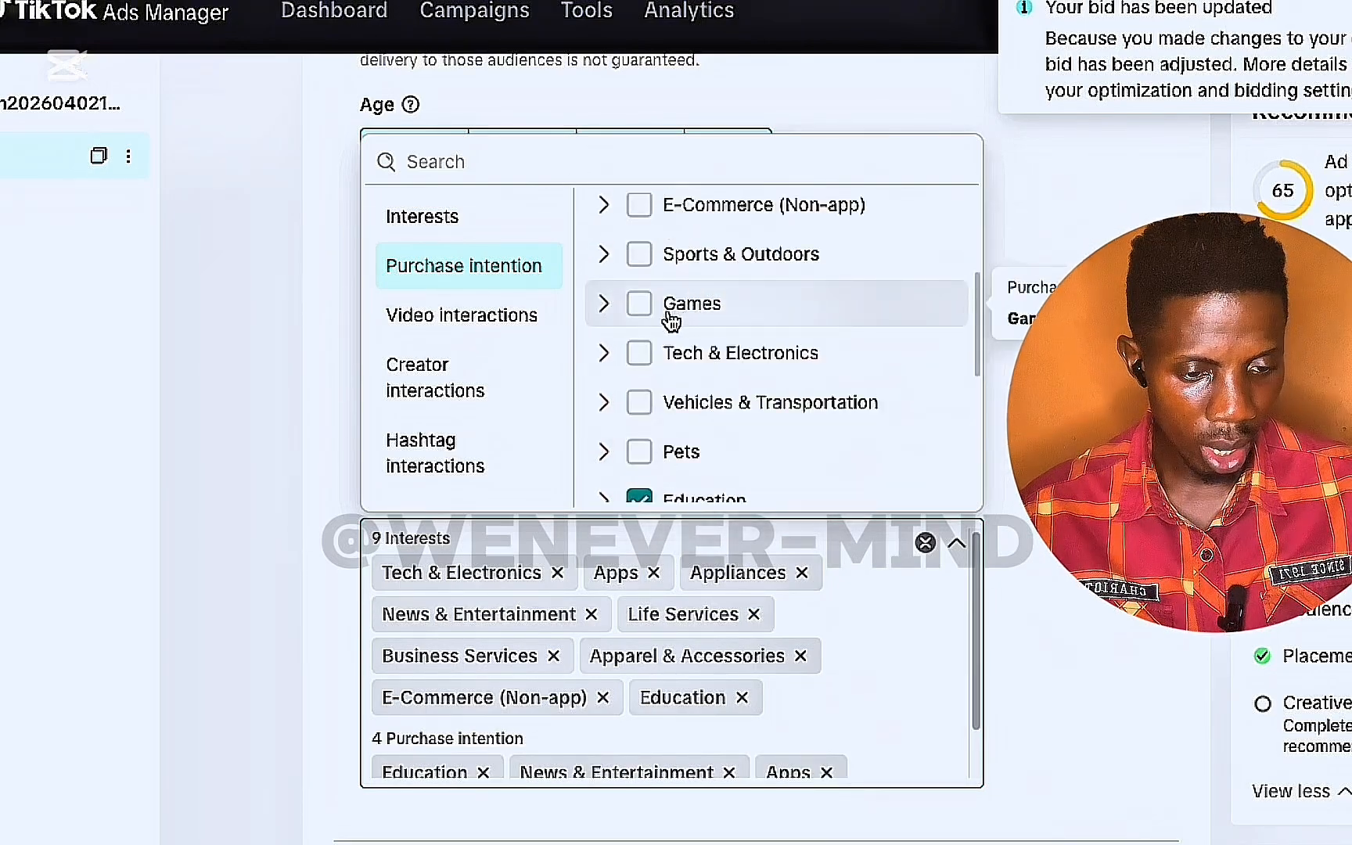
{"action": "scroll", "coordinate": [680, 356], "scroll_direction": "up", "scroll_amount": 1}
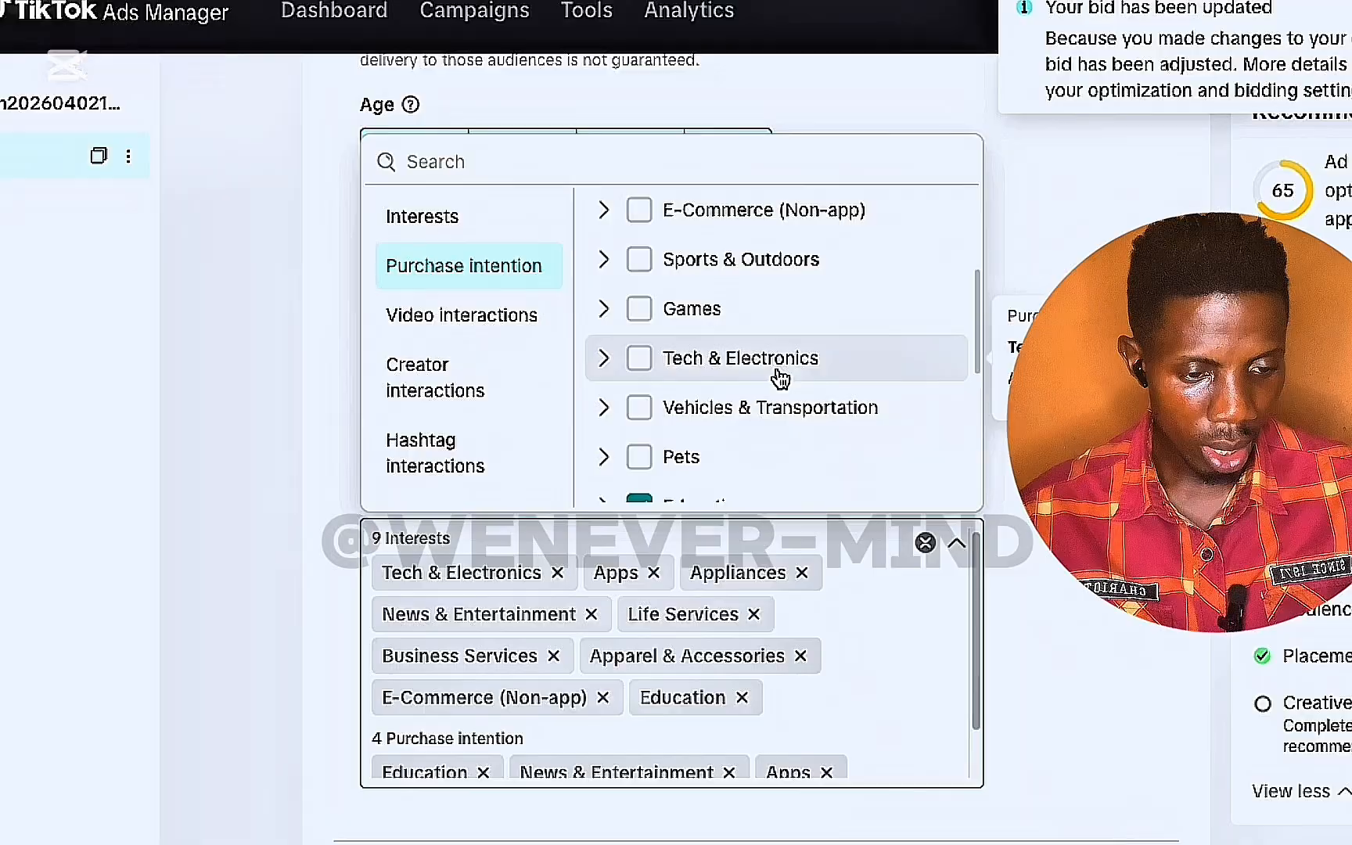
{"action": "left_click", "coordinate": [638, 360]}
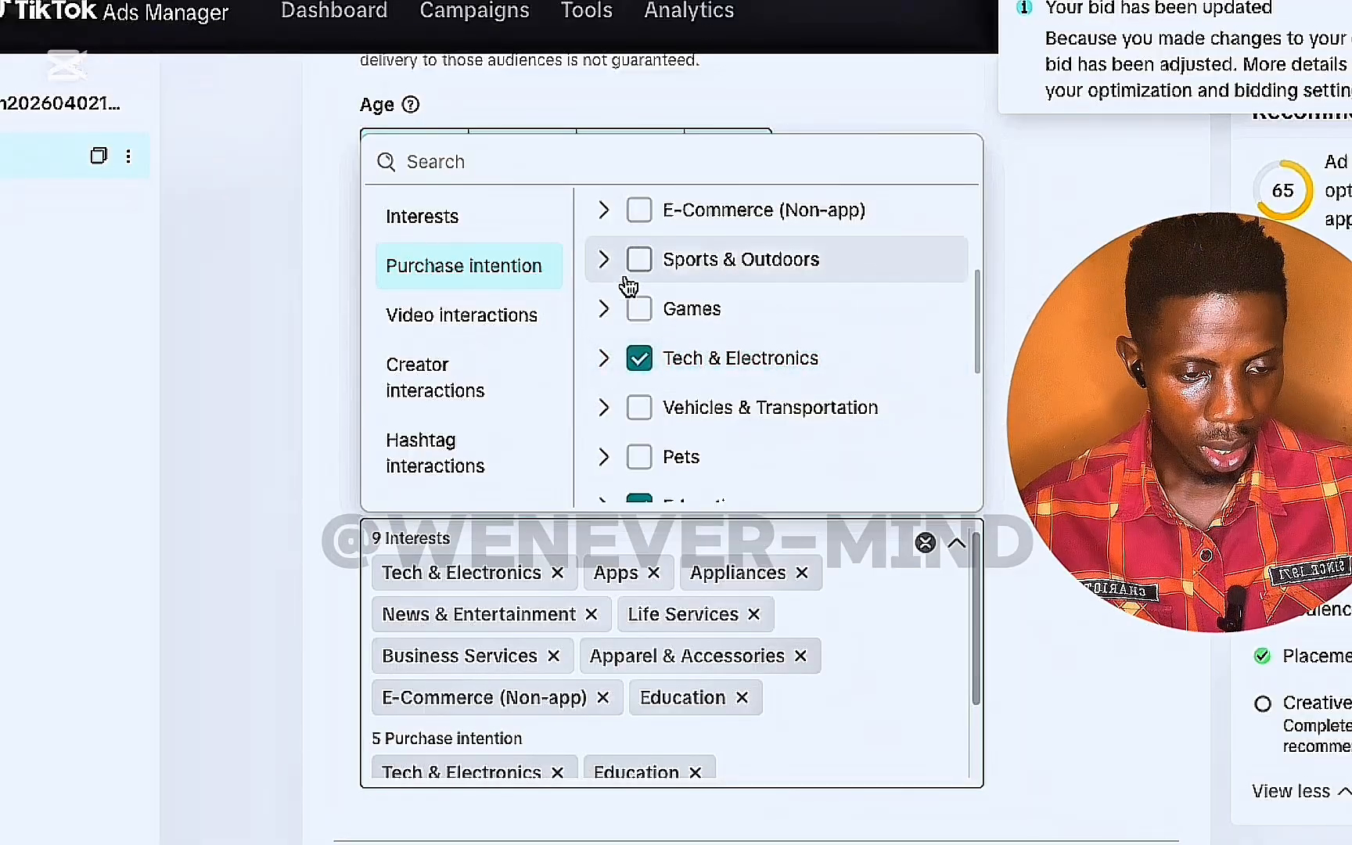
{"action": "scroll", "coordinate": [657, 293], "scroll_direction": "up", "scroll_amount": 3}
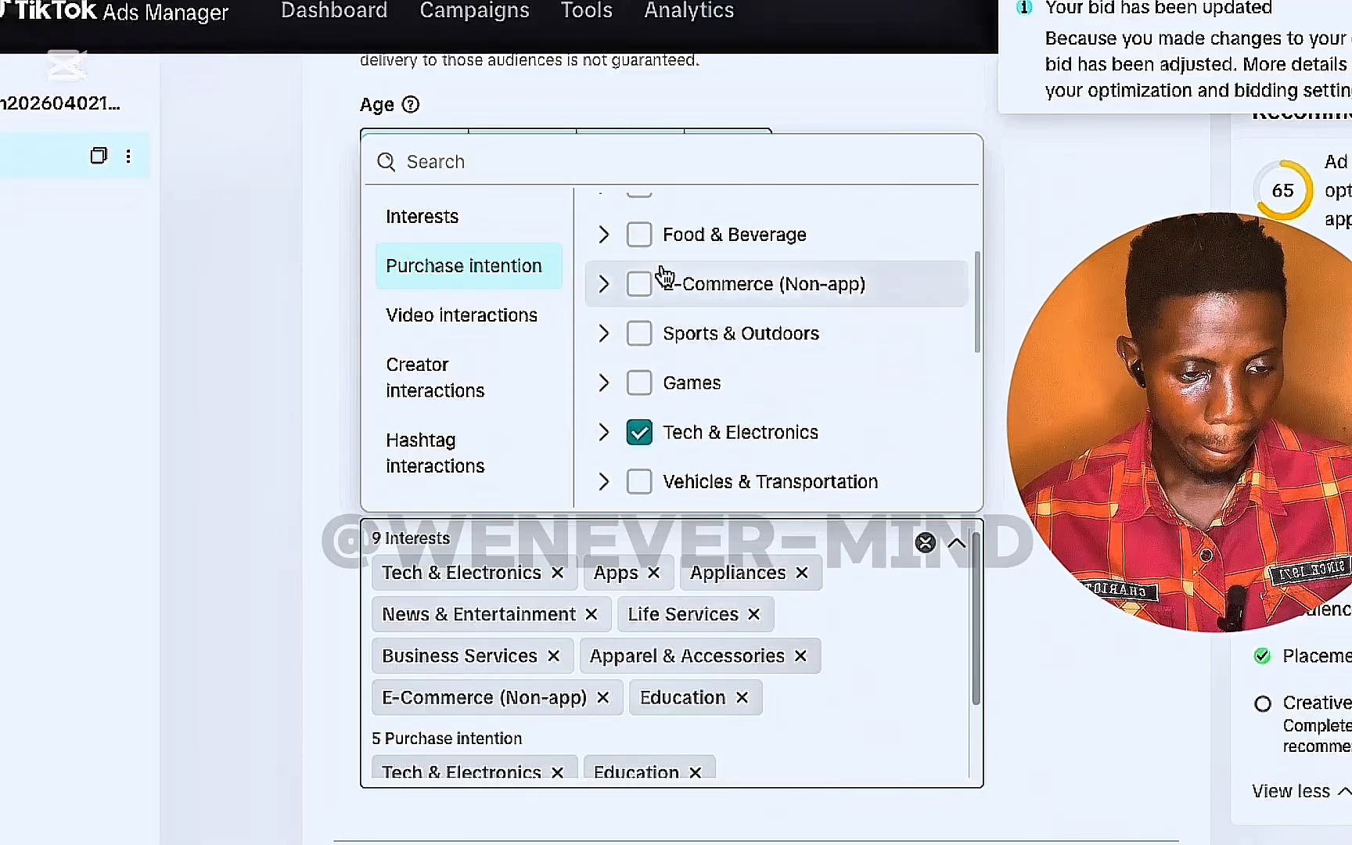
{"action": "scroll", "coordinate": [659, 298], "scroll_direction": "up", "scroll_amount": 1}
{"action": "left_click", "coordinate": [641, 296]}
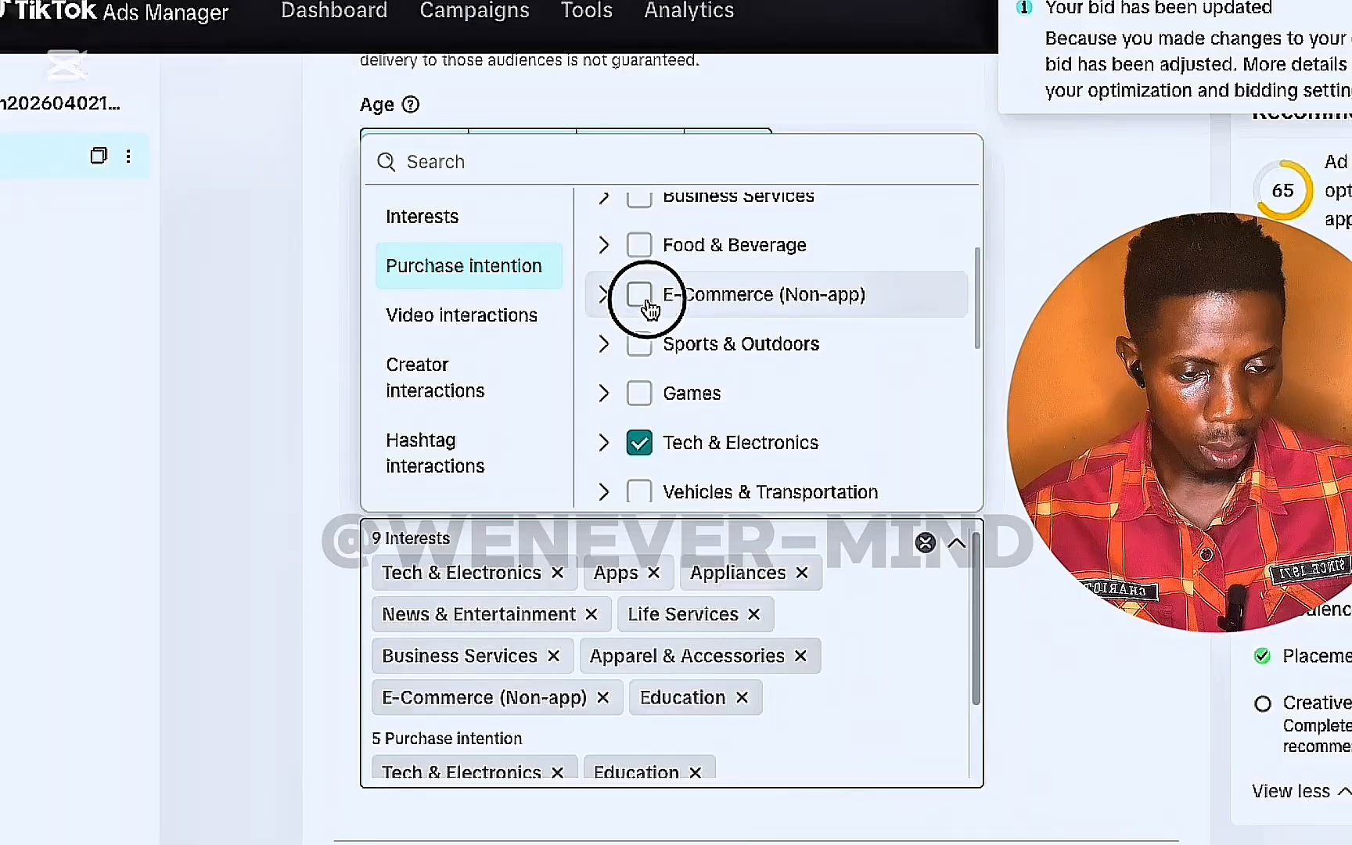
{"action": "scroll", "coordinate": [630, 338], "scroll_direction": "up", "scroll_amount": 1}
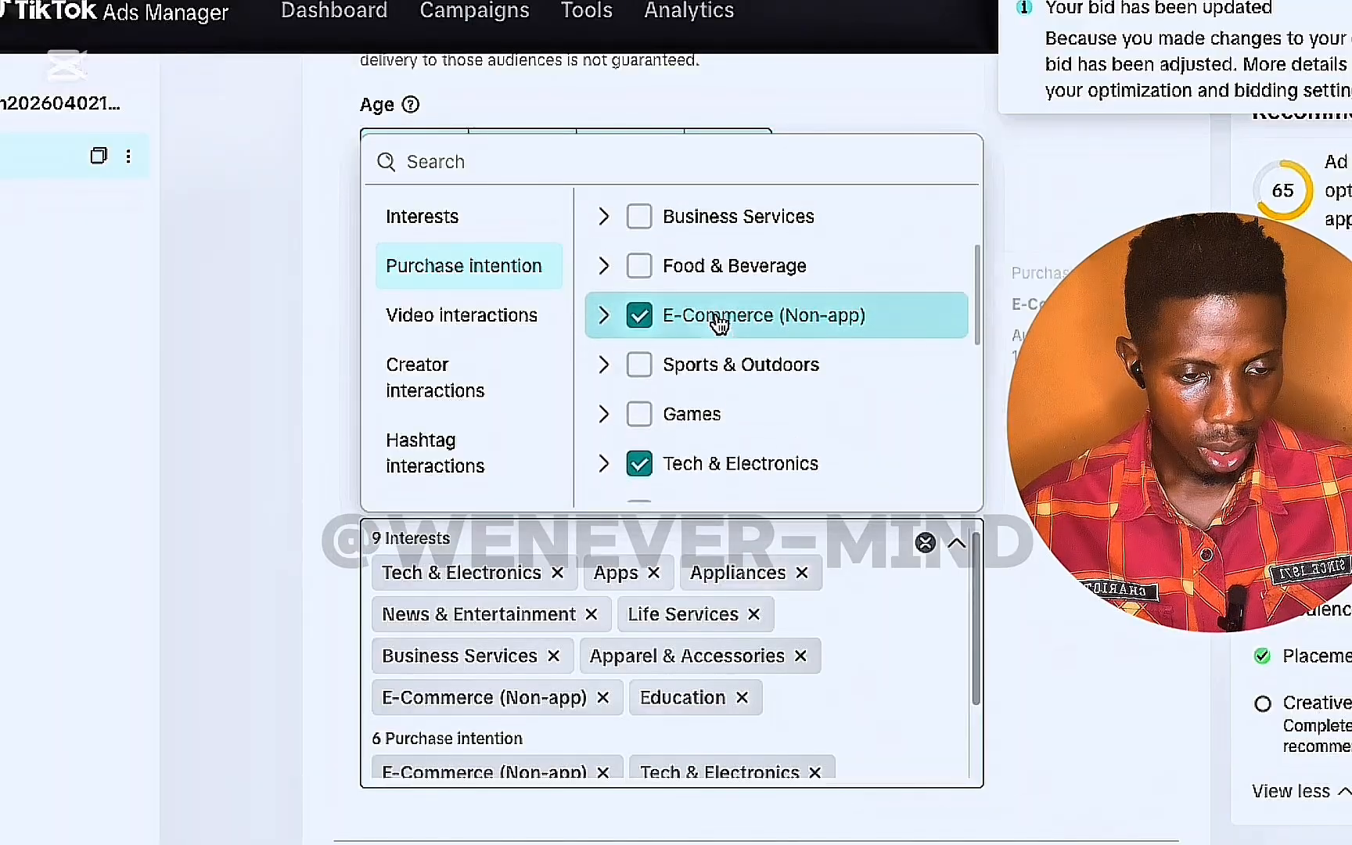
{"action": "left_click", "coordinate": [641, 221]}
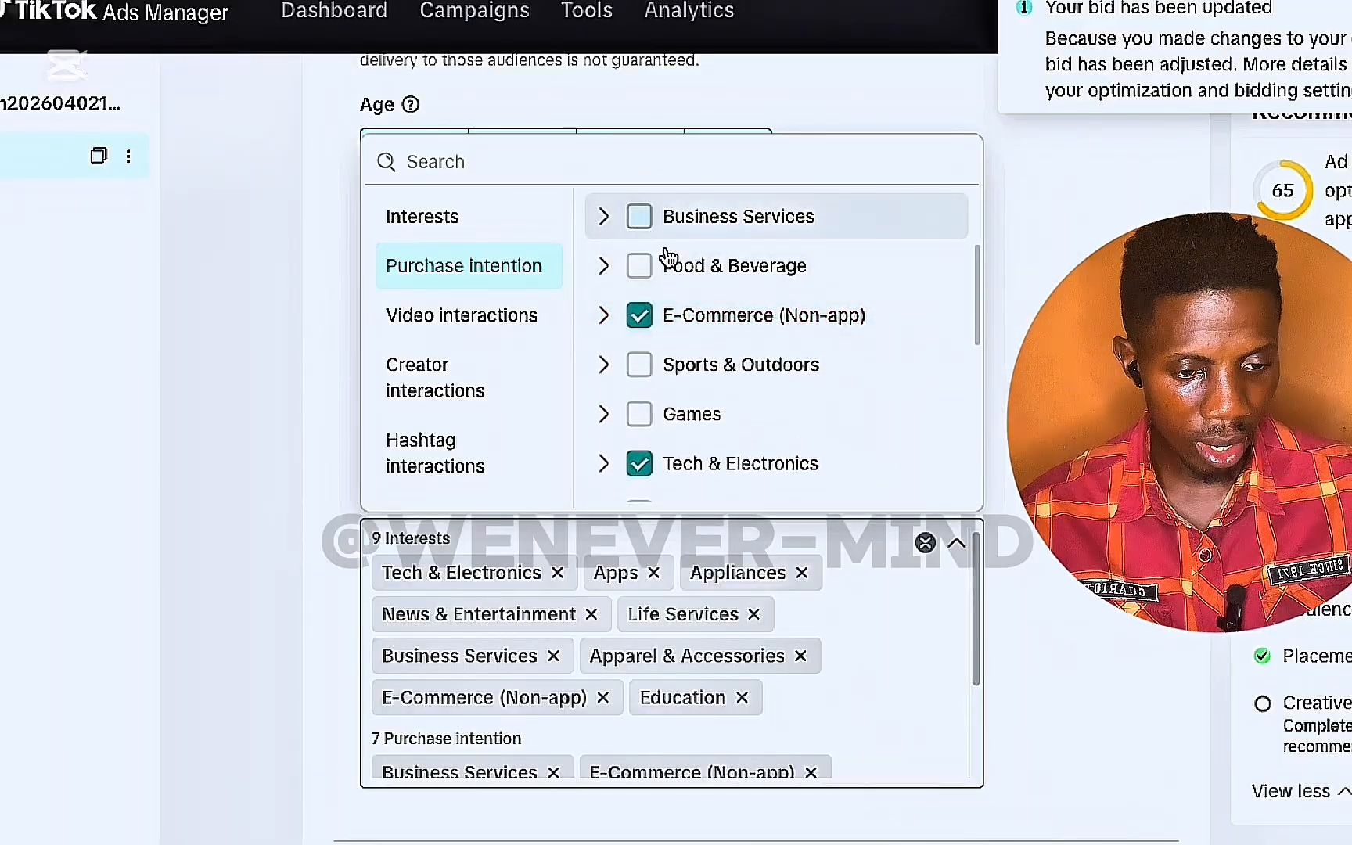
{"action": "scroll", "coordinate": [672, 266], "scroll_direction": "up", "scroll_amount": 2}
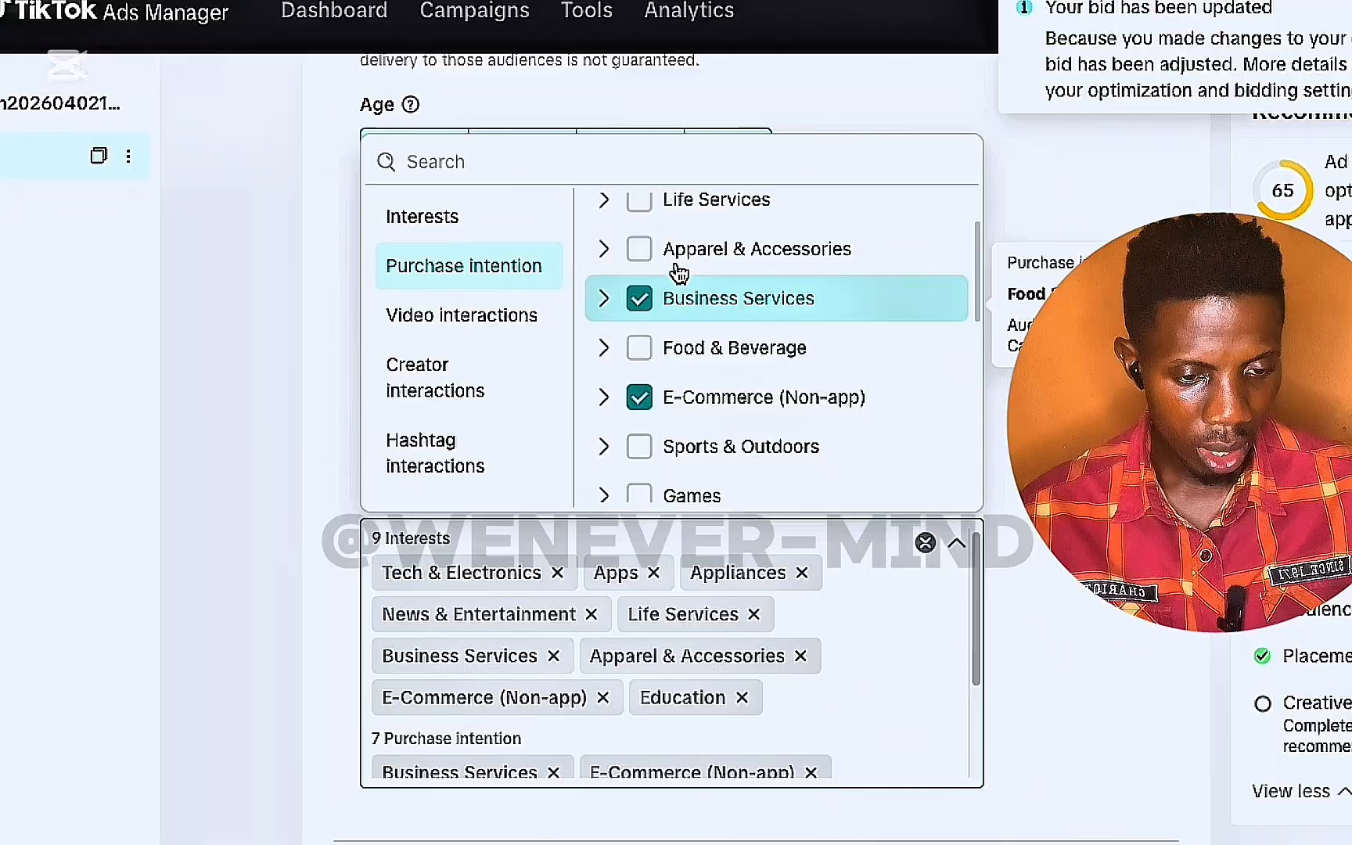
{"action": "left_click", "coordinate": [642, 238]}
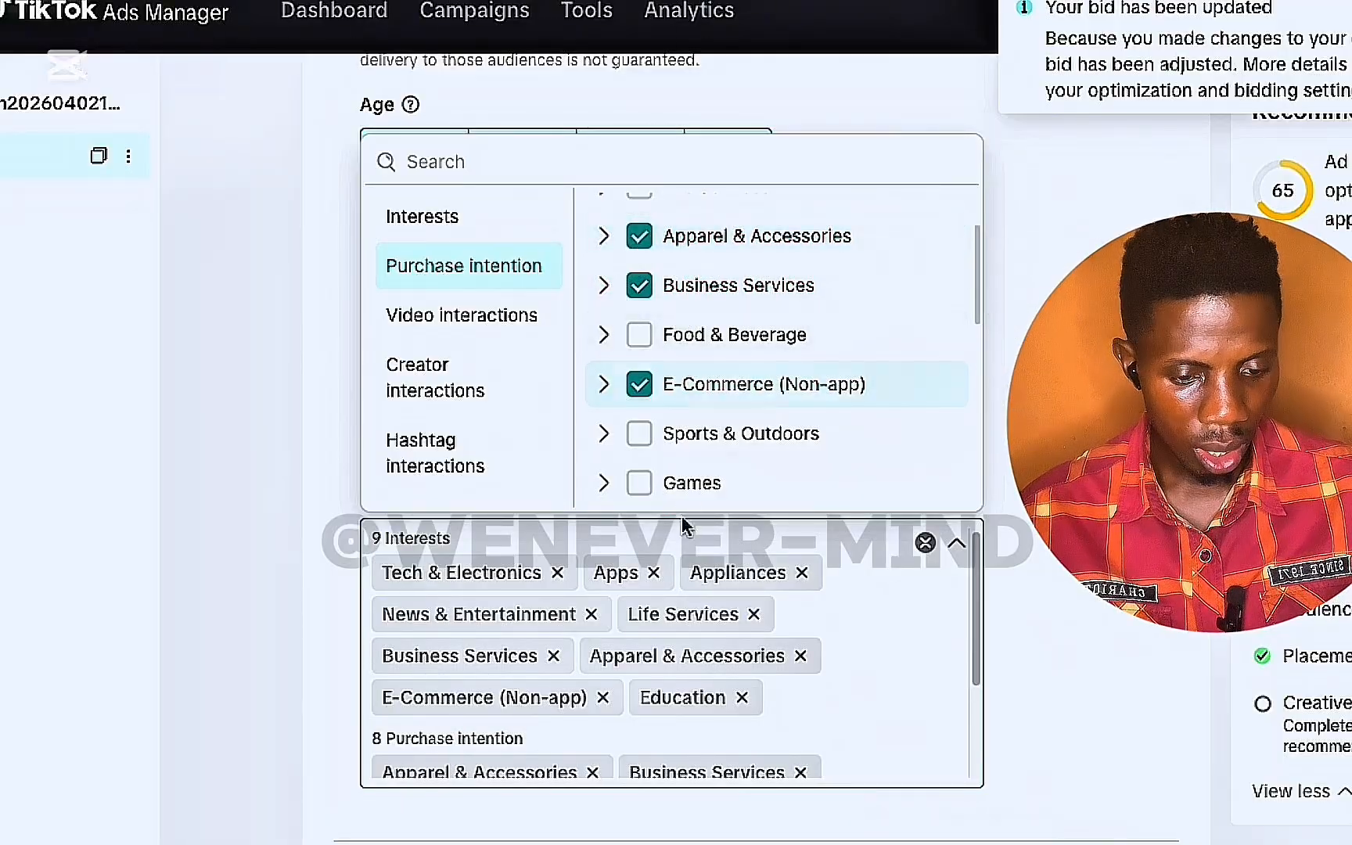
- Close the category list and review all selected interests and purchase intentions under Interests & behaviors
{"action": "scroll", "coordinate": [694, 677], "scroll_direction": "down", "scroll_amount": 2}
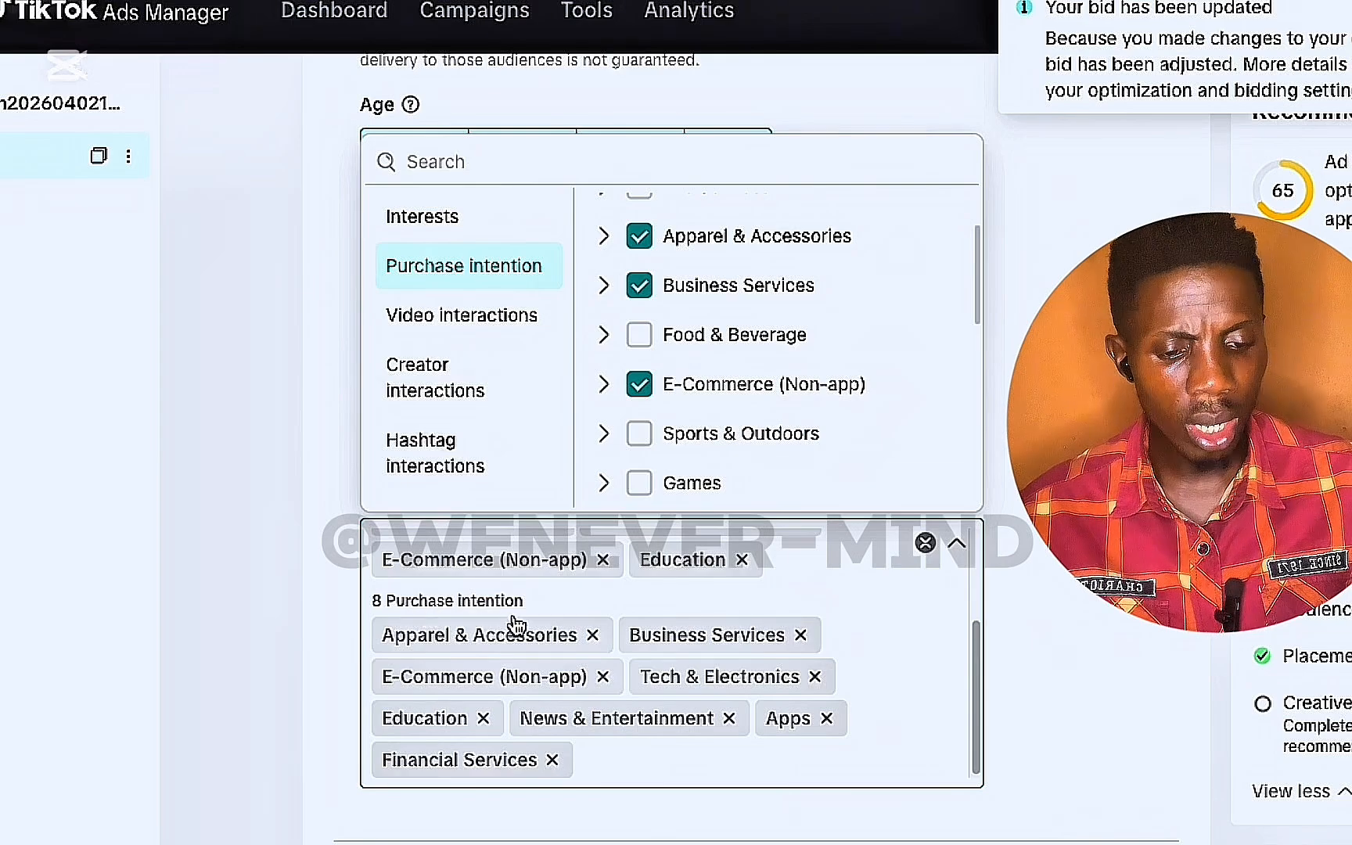
{"action": "scroll", "coordinate": [822, 743], "scroll_direction": "down", "scroll_amount": 2}
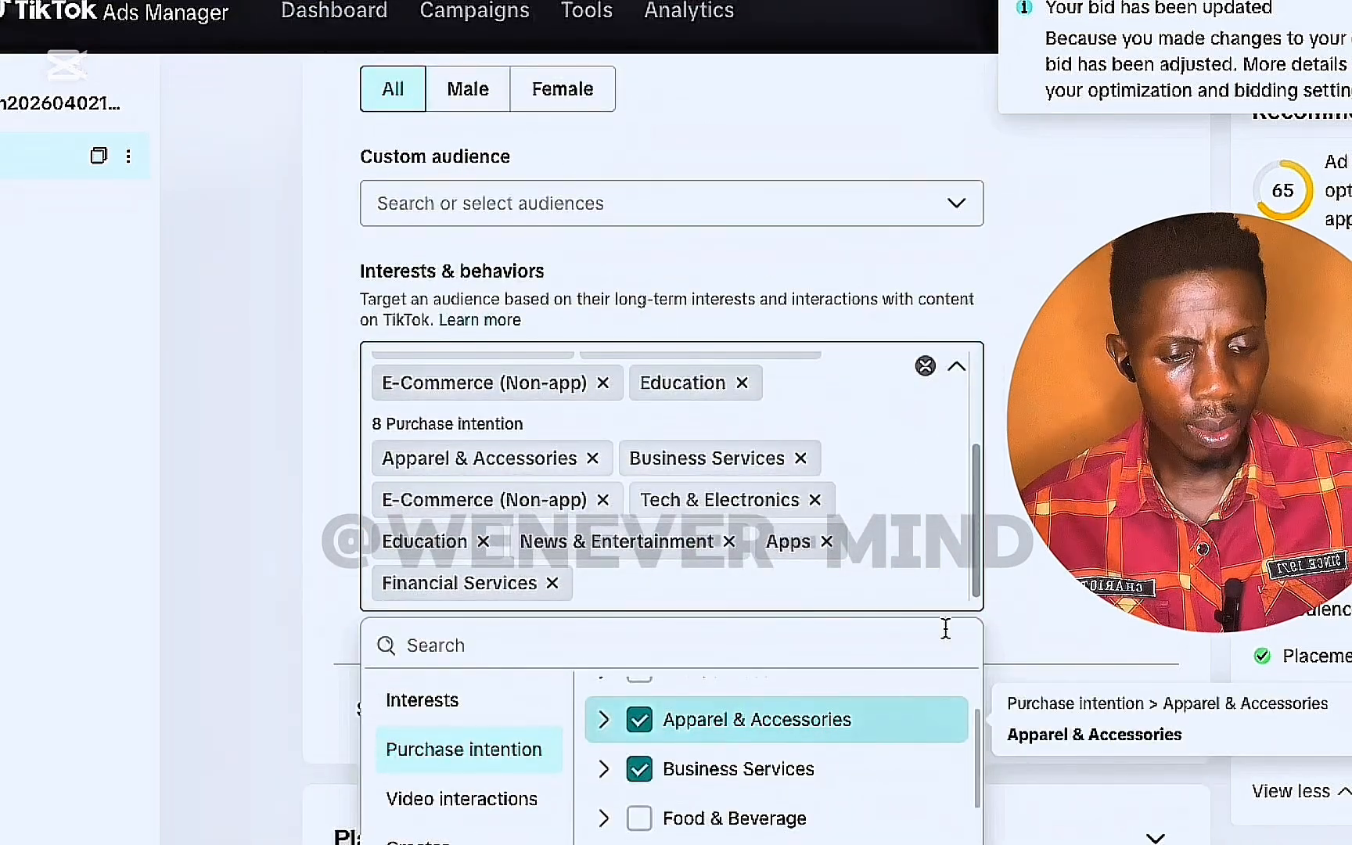
{"action": "left_click", "coordinate": [1017, 566]}
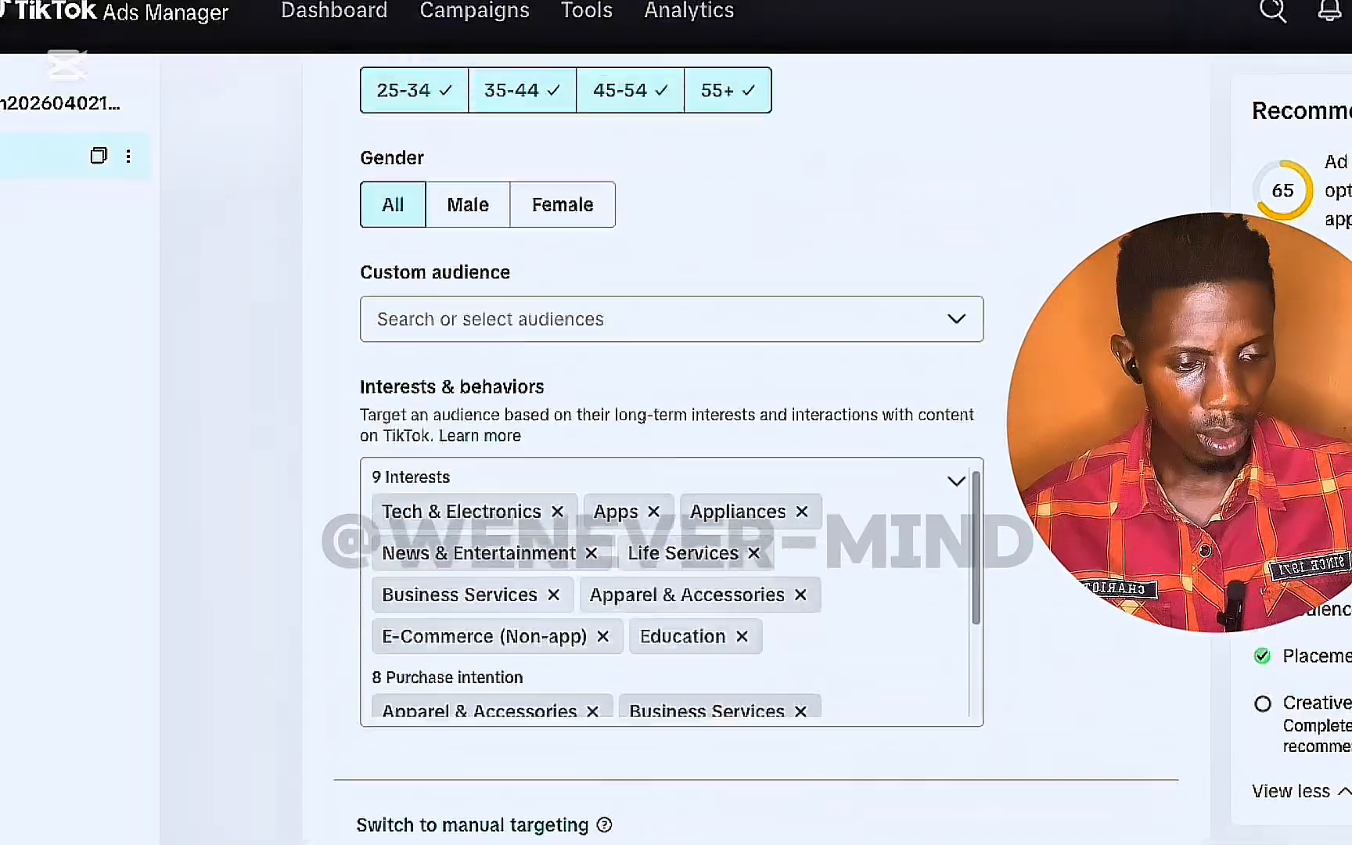
{"action": "scroll", "coordinate": [756, 449], "scroll_direction": "down", "scroll_amount": 2}
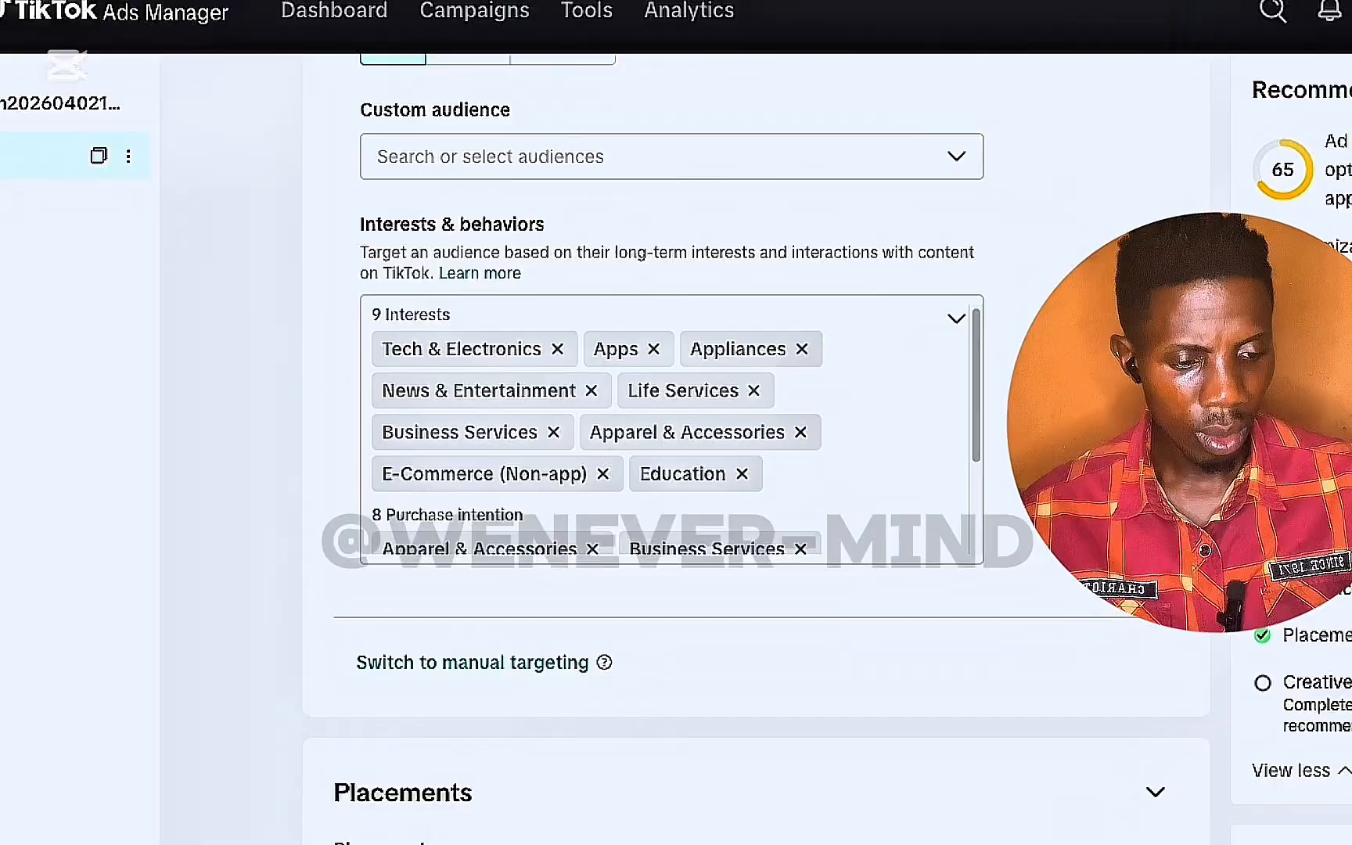
{"action": "left_click_drag", "start_coordinate": [977, 450], "coordinate": [972, 540]}
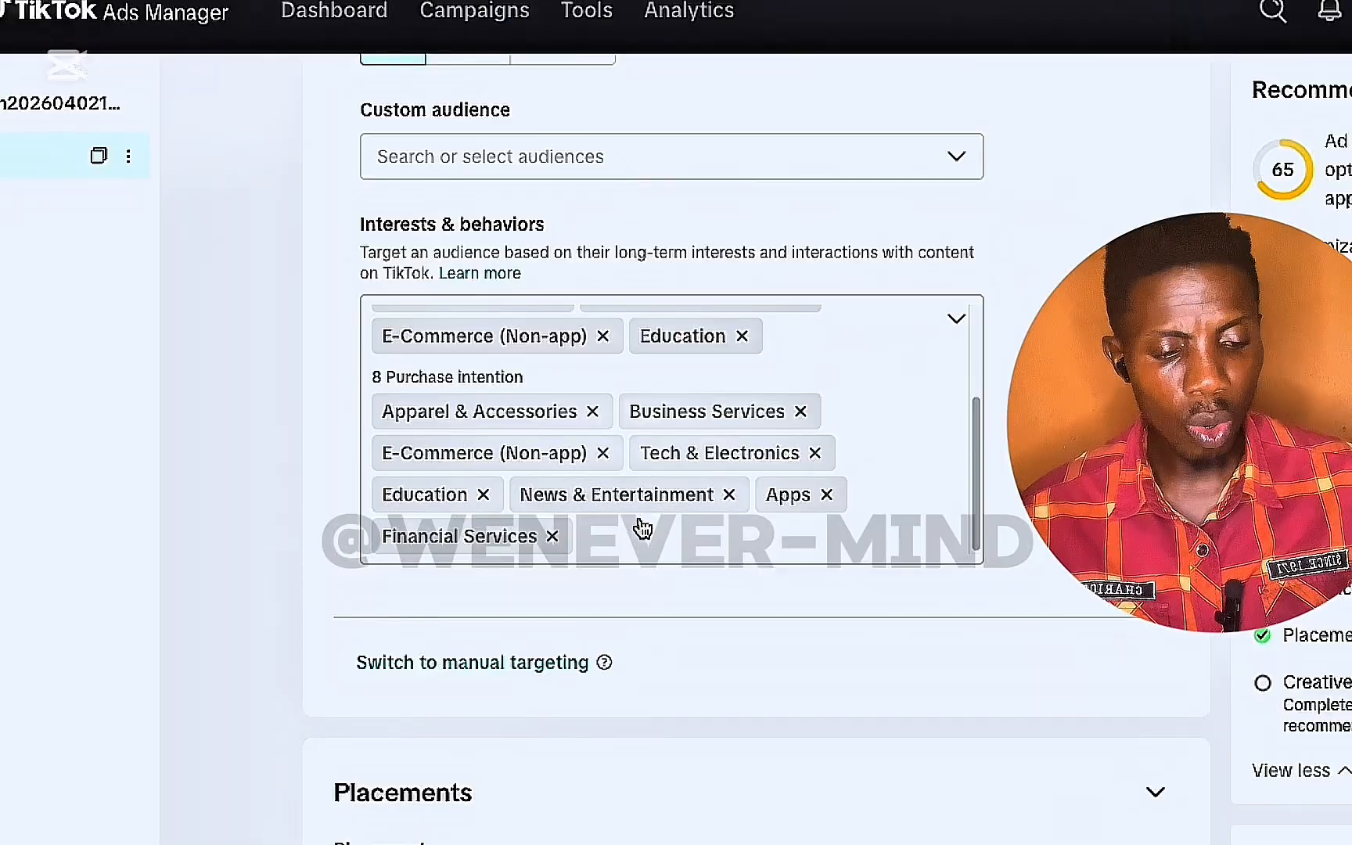
{"action": "scroll", "coordinate": [741, 505], "scroll_direction": "up", "scroll_amount": 2}
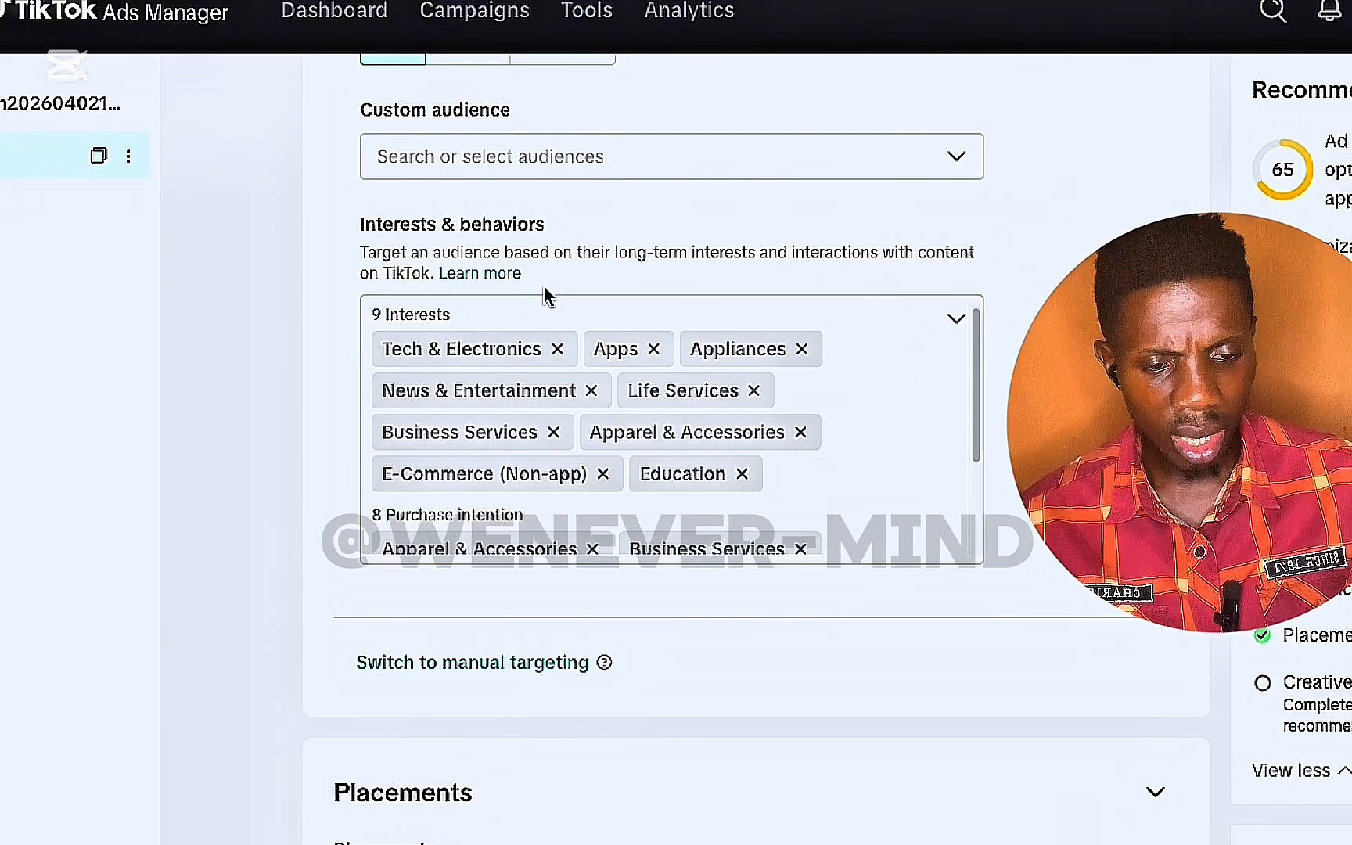
{"action": "left_click_drag", "start_coordinate": [975, 426], "coordinate": [960, 341]}
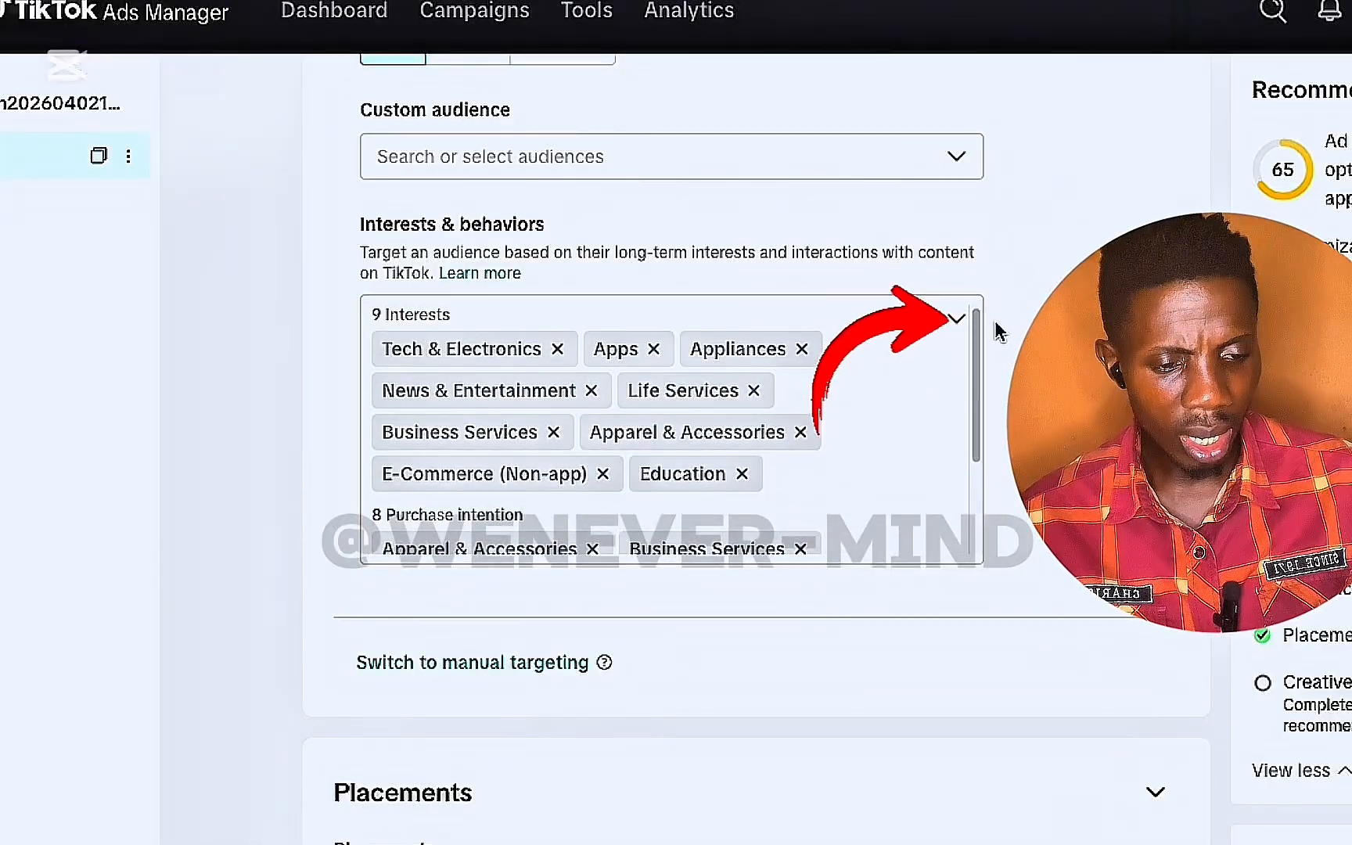
- Search the interests and behaviors for "shoe", clear the search without selecting anything and leave the audience suggestions
{"action": "left_click", "coordinate": [958, 319]}
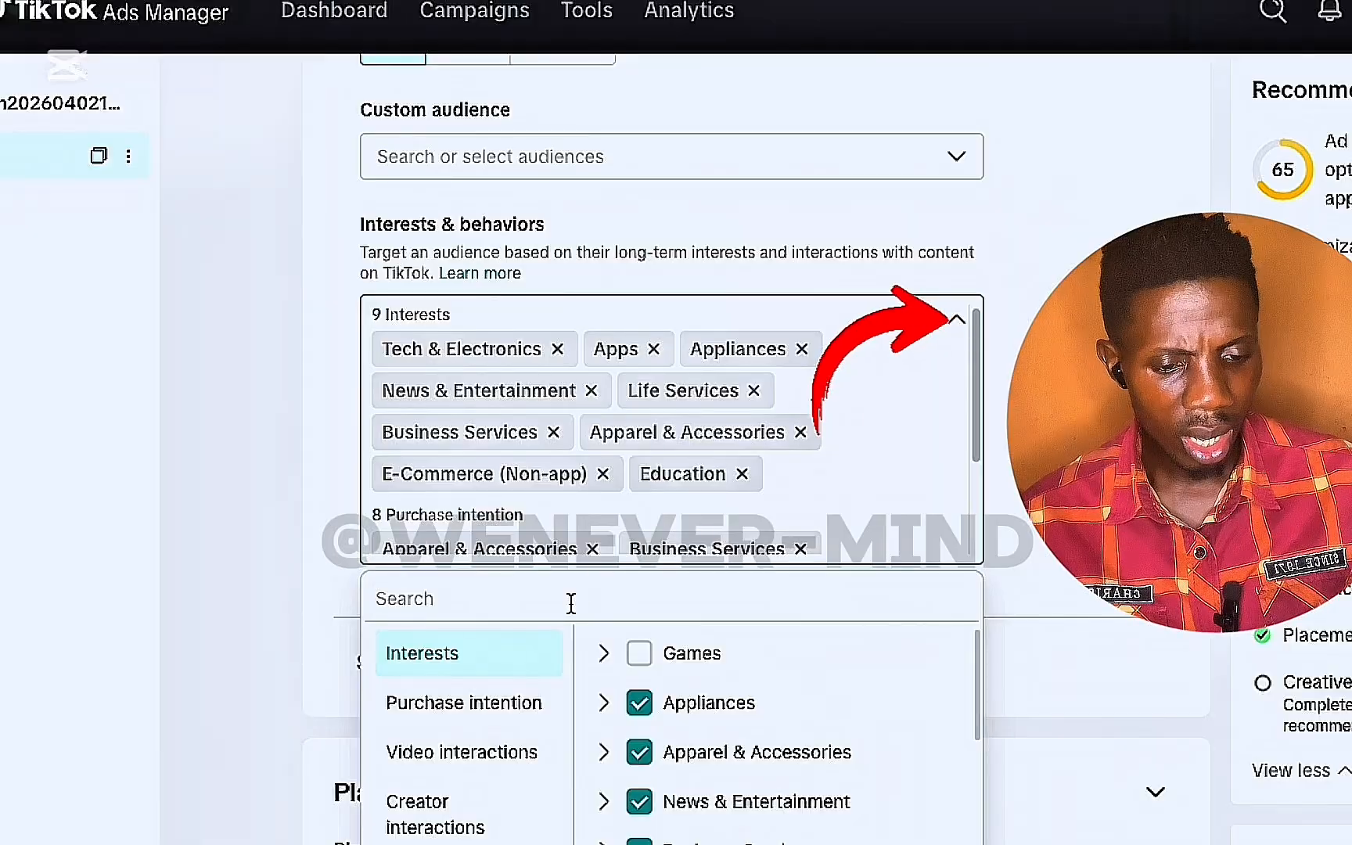
{"action": "type", "text": "shoe"}
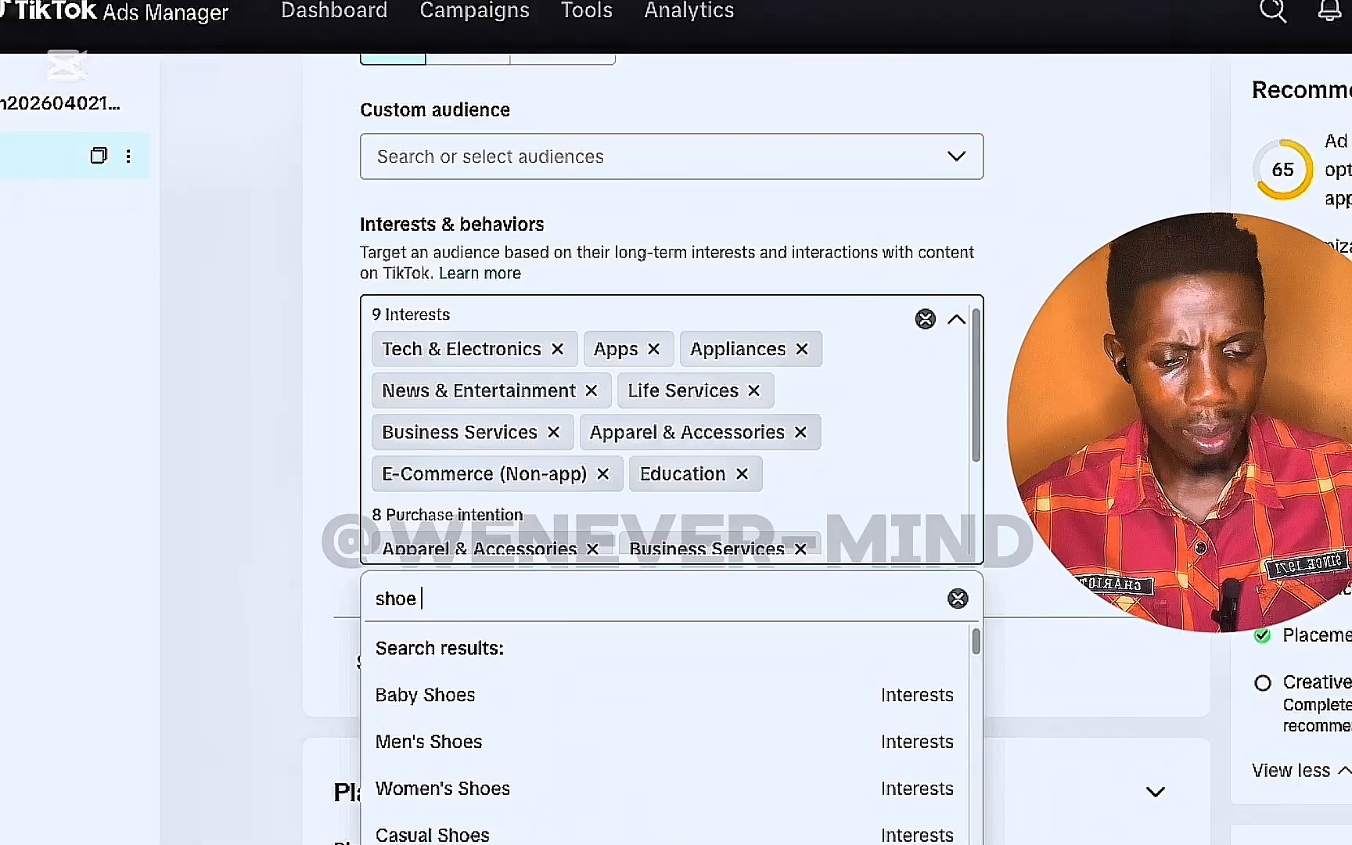
{"action": "key", "text": "BackSpace"}
{"action": "key", "text": "BackSpace"}
{"action": "key", "text": "BackSpace"}
{"action": "key", "text": "BackSpace"}
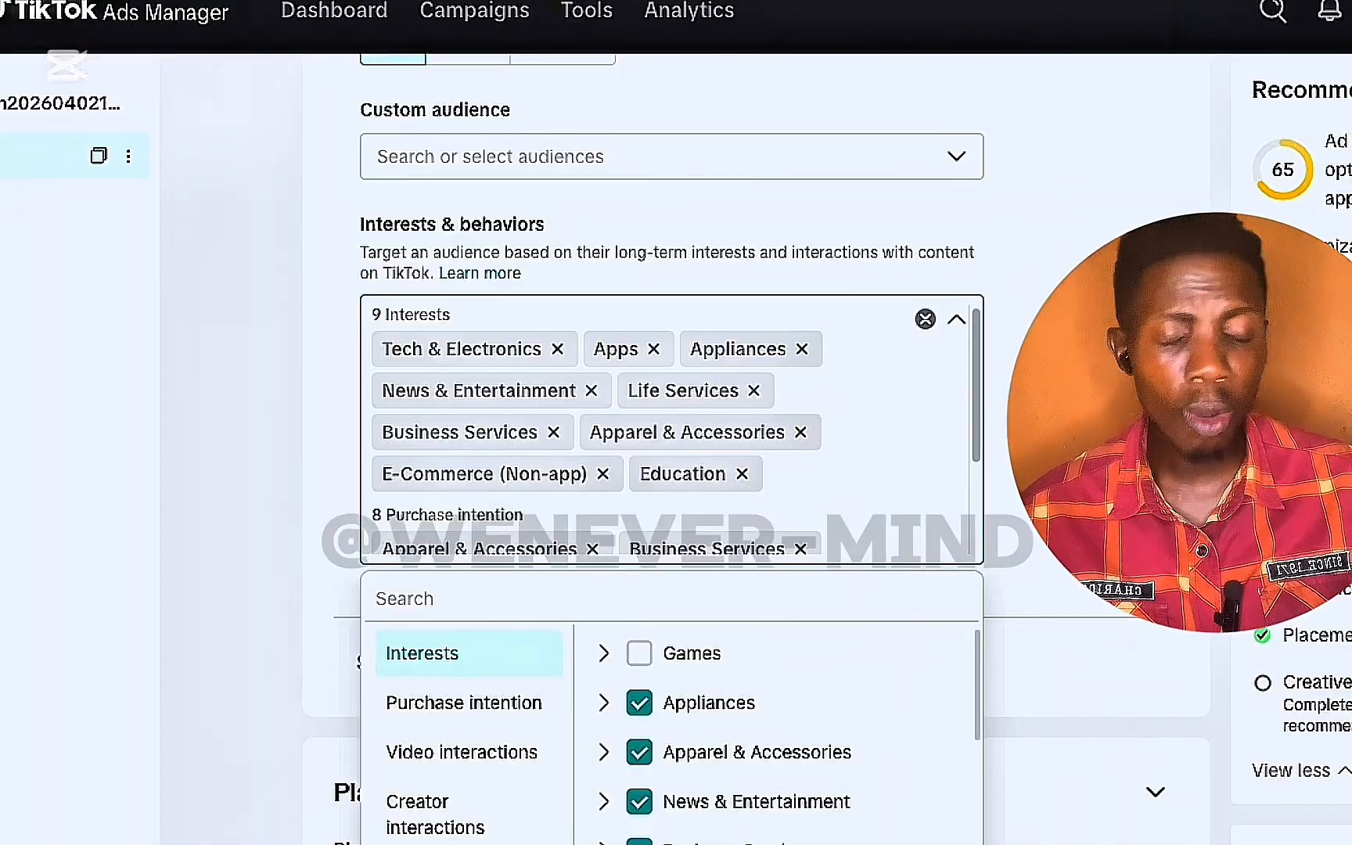
{"action": "left_click", "coordinate": [543, 433]}
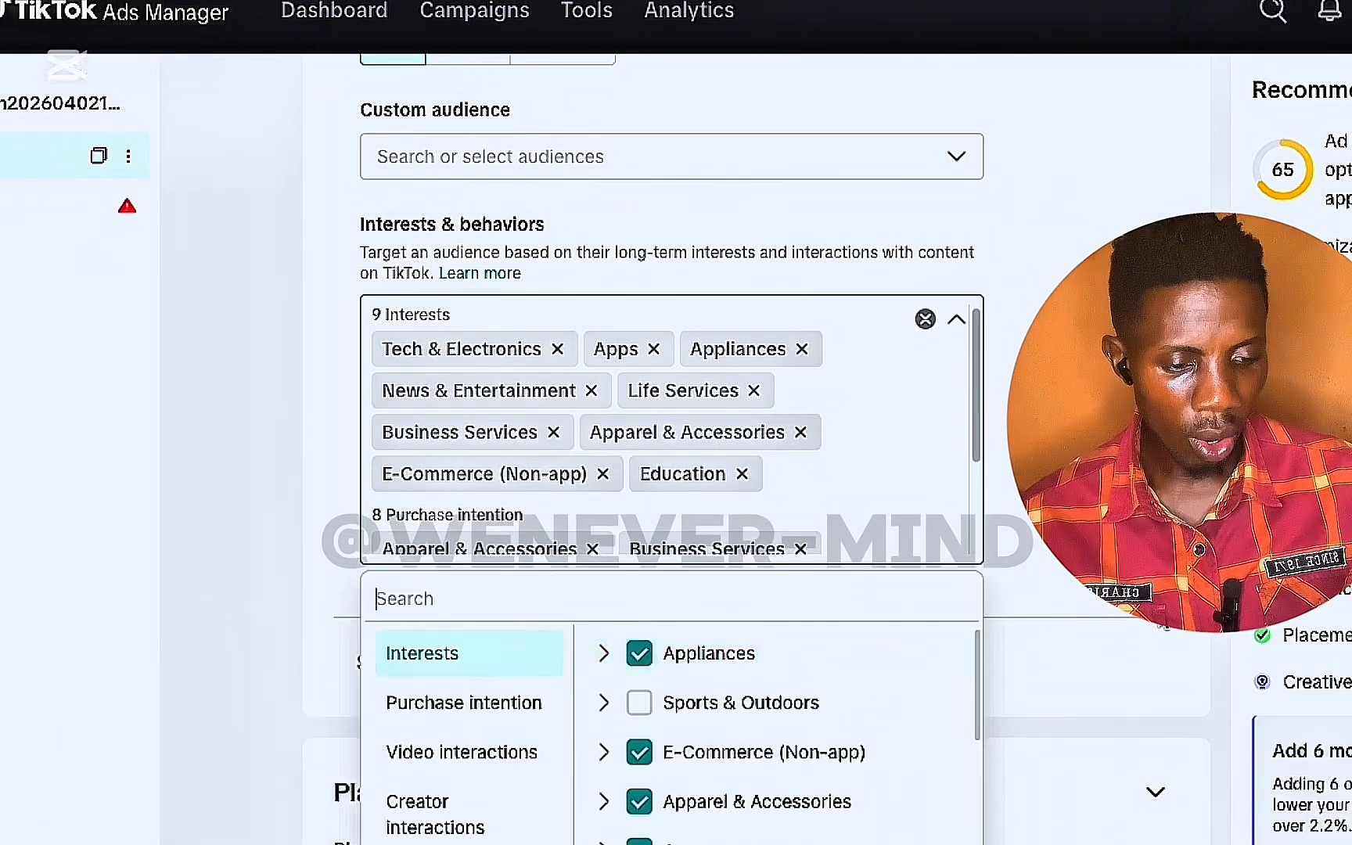
{"action": "left_click", "coordinate": [1095, 470]}
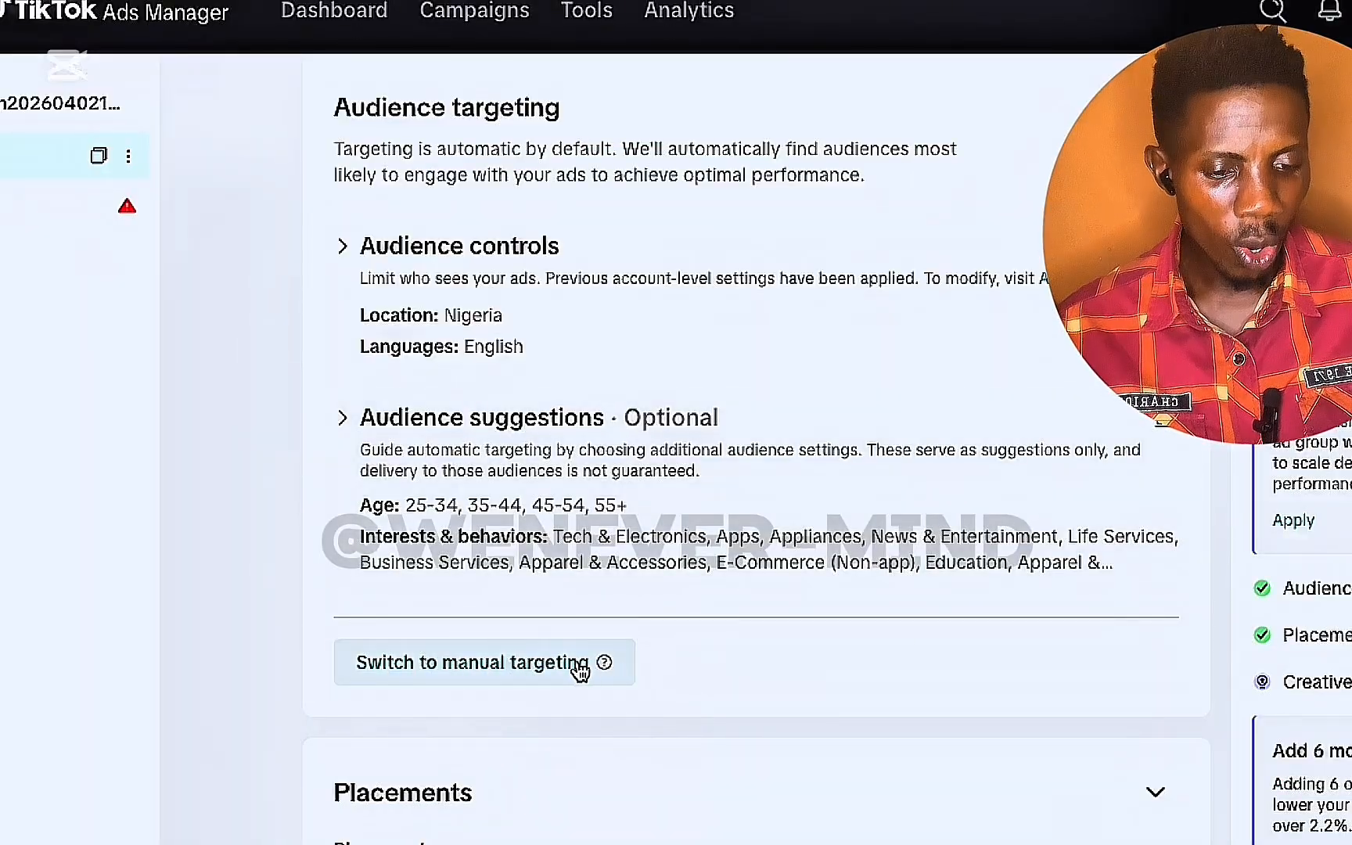
- Switch the ad group's audience to manual targeting and review the Demographics settings
{"action": "left_click", "coordinate": [467, 672]}
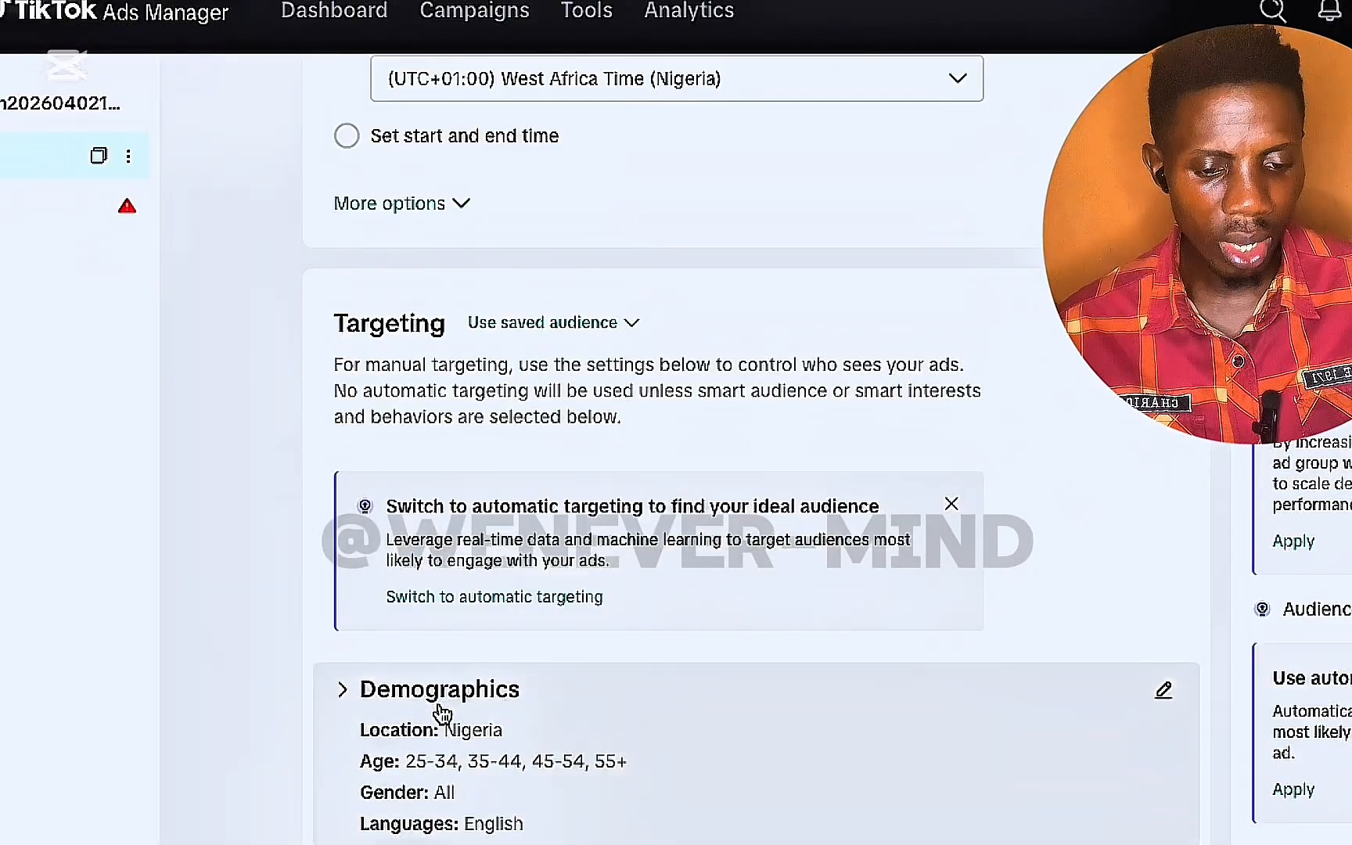
{"action": "scroll", "coordinate": [546, 725], "scroll_direction": "down", "scroll_amount": 3}
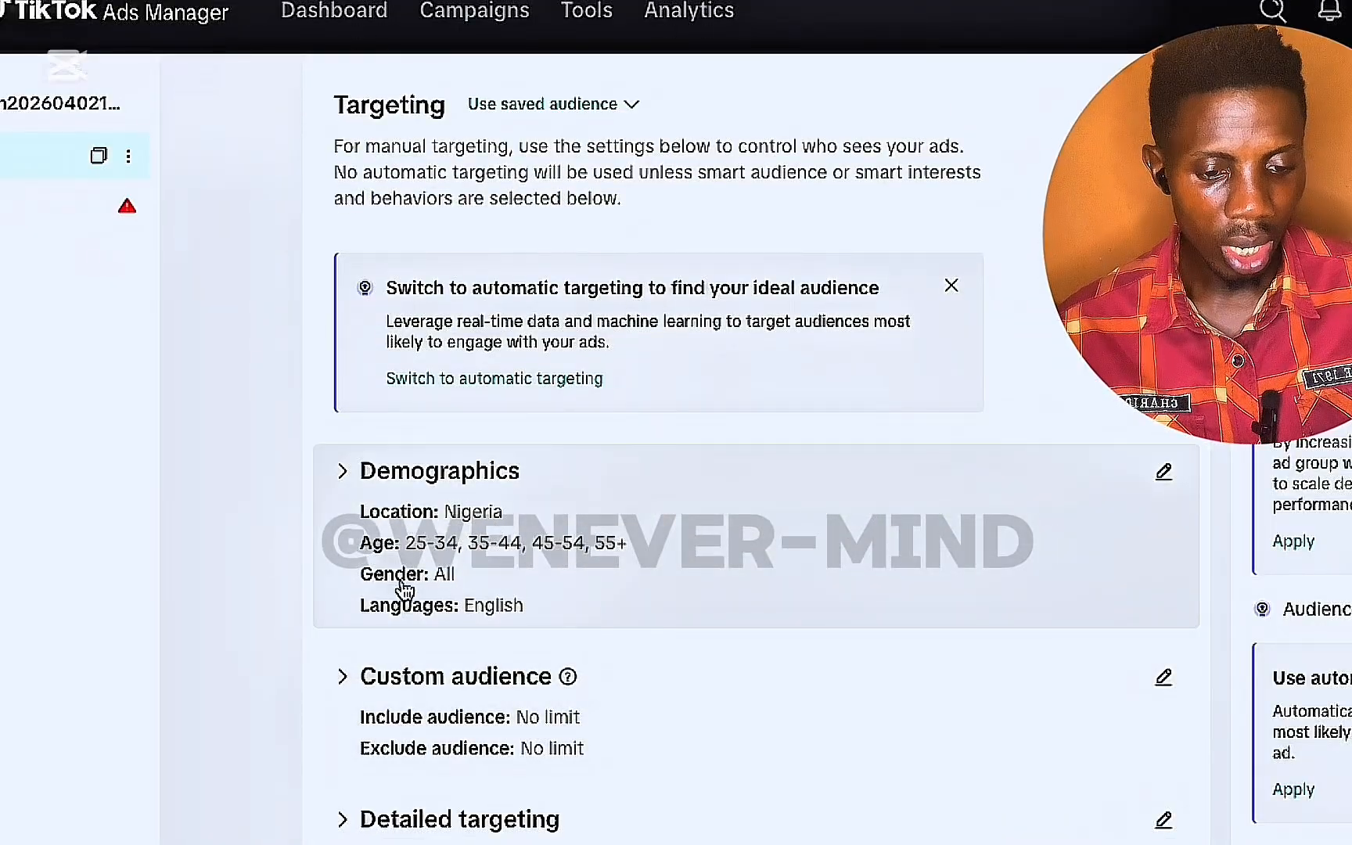
{"action": "scroll", "coordinate": [459, 620], "scroll_direction": "down", "scroll_amount": 3}
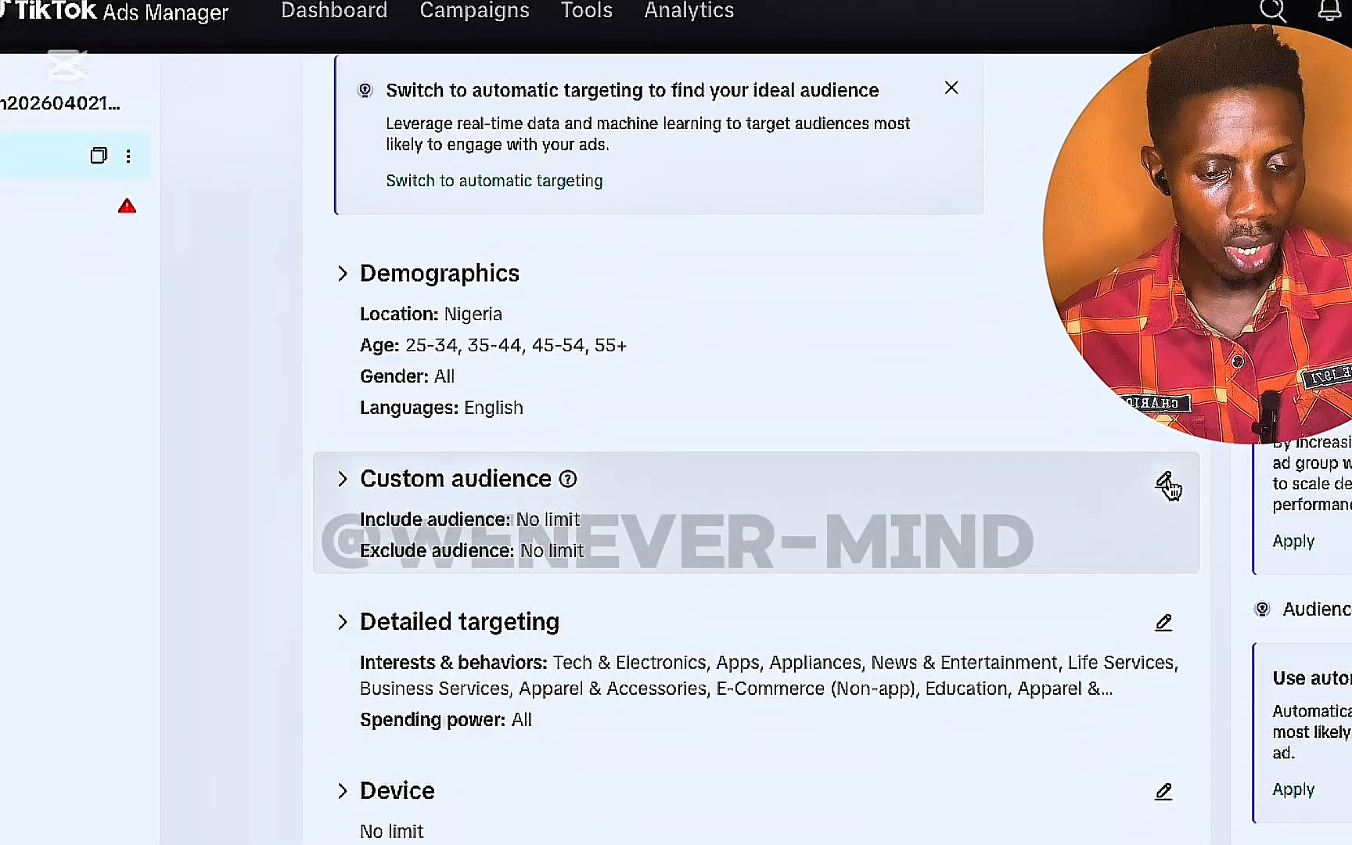
- Expand Custom audience and check the audiences available for inclusion without selecting any
{"action": "left_click", "coordinate": [1164, 482]}
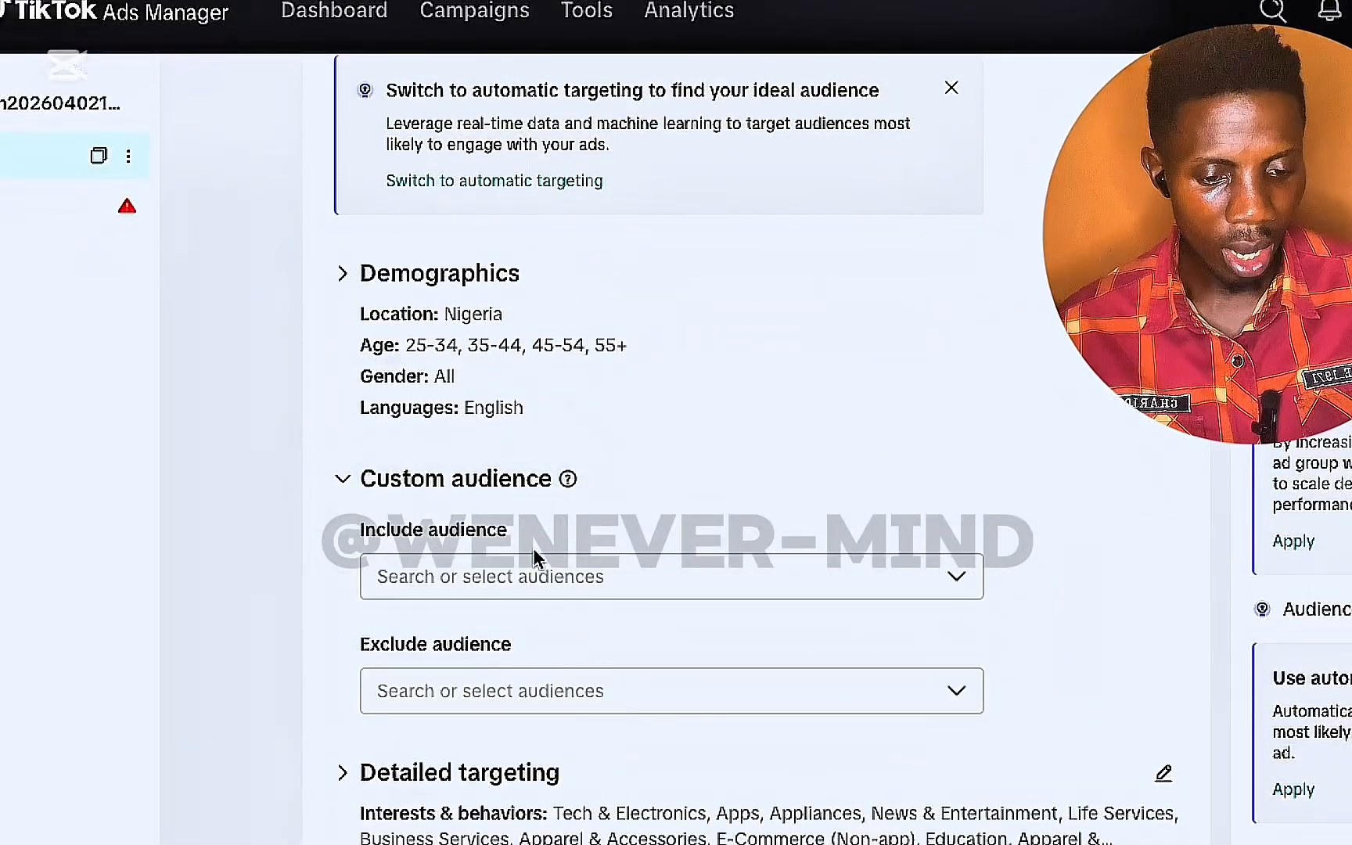
{"action": "left_click", "coordinate": [957, 579]}
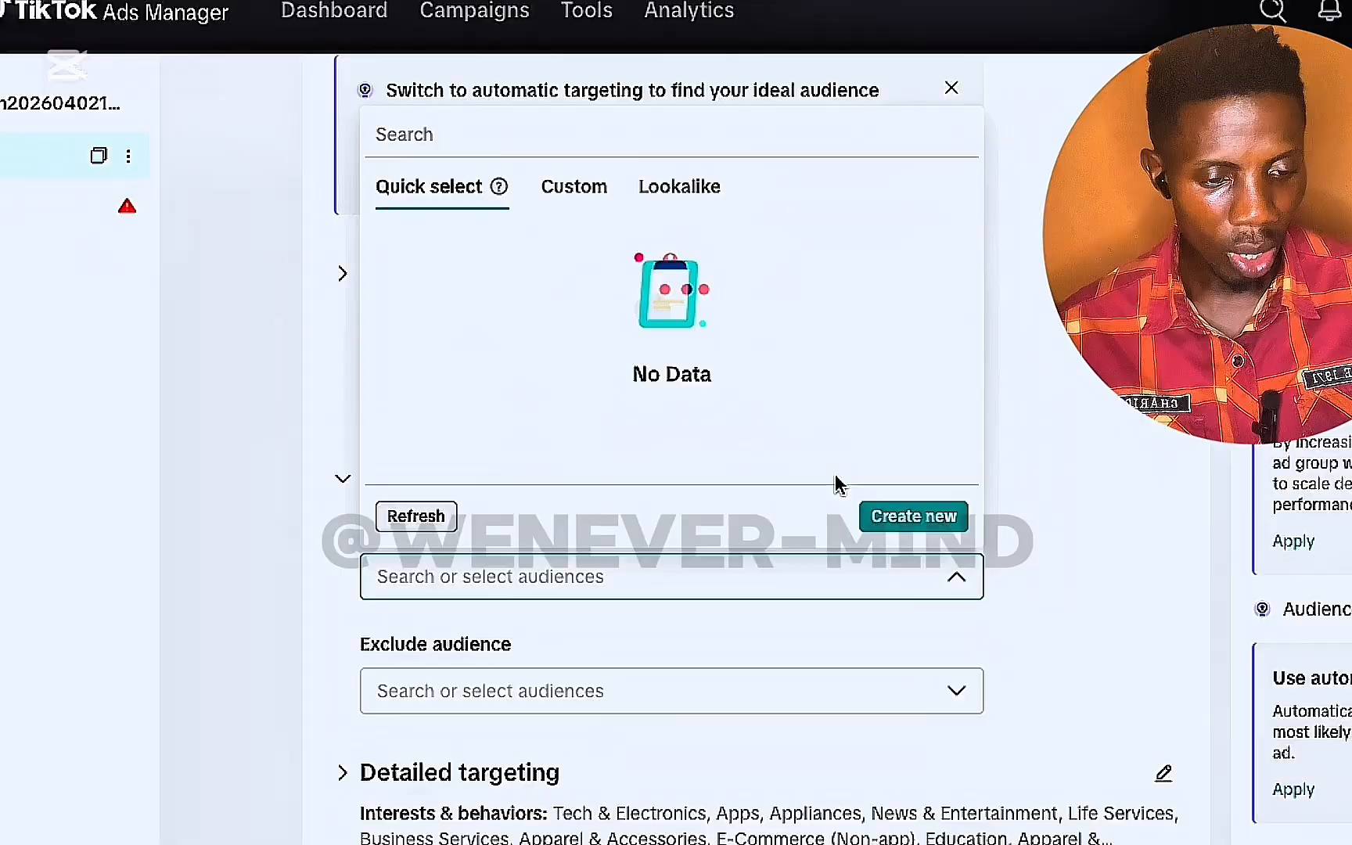
{"action": "left_click", "coordinate": [951, 89]}
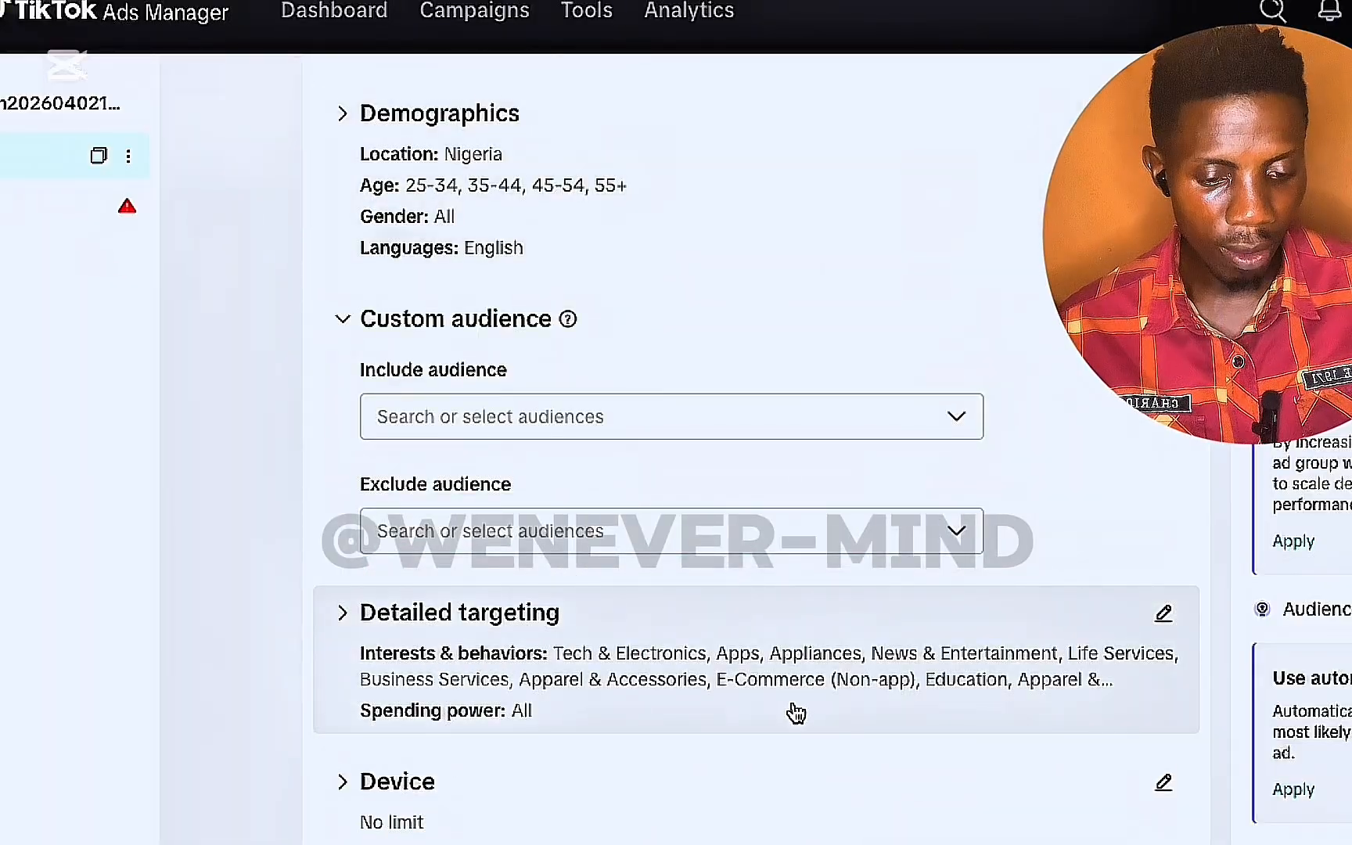
- Expand Detailed targeting and examine the Smart interests & behaviors and Spending power options
{"action": "scroll", "coordinate": [795, 713], "scroll_direction": "down", "scroll_amount": 2}
{"action": "scroll", "coordinate": [442, 600], "scroll_direction": "down", "scroll_amount": 1}
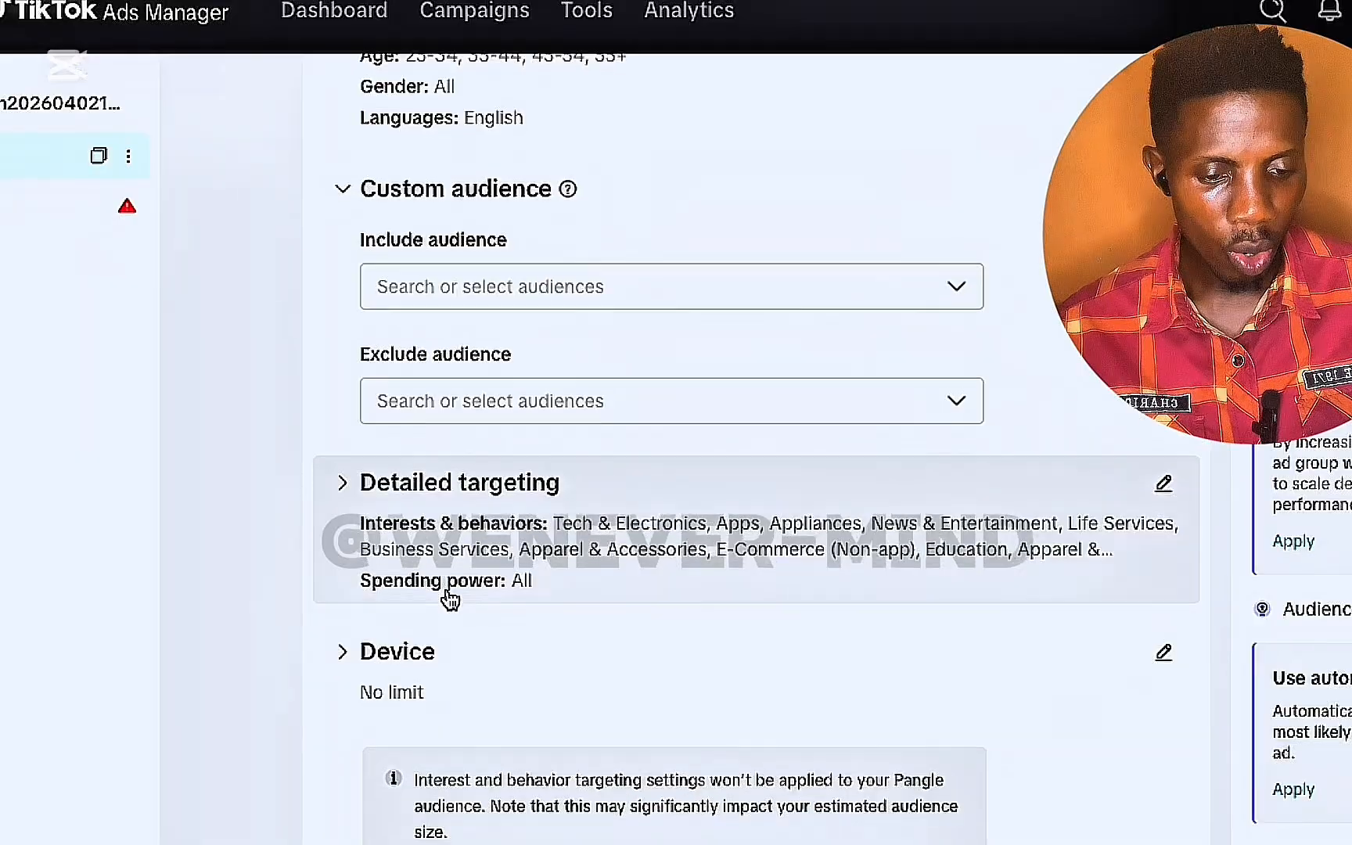
{"action": "left_click", "coordinate": [529, 588]}
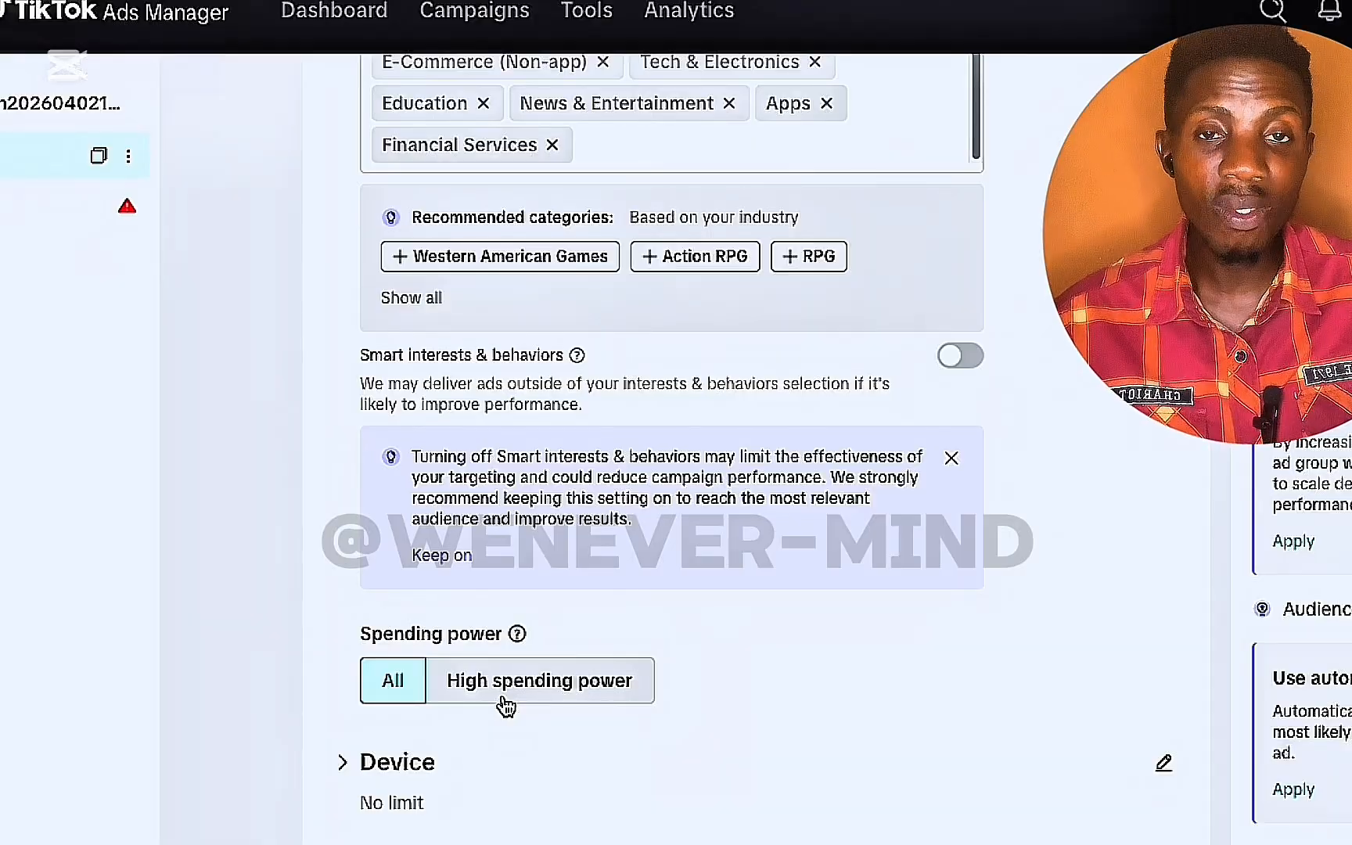
{"action": "scroll", "coordinate": [436, 653], "scroll_direction": "down", "scroll_amount": 1}
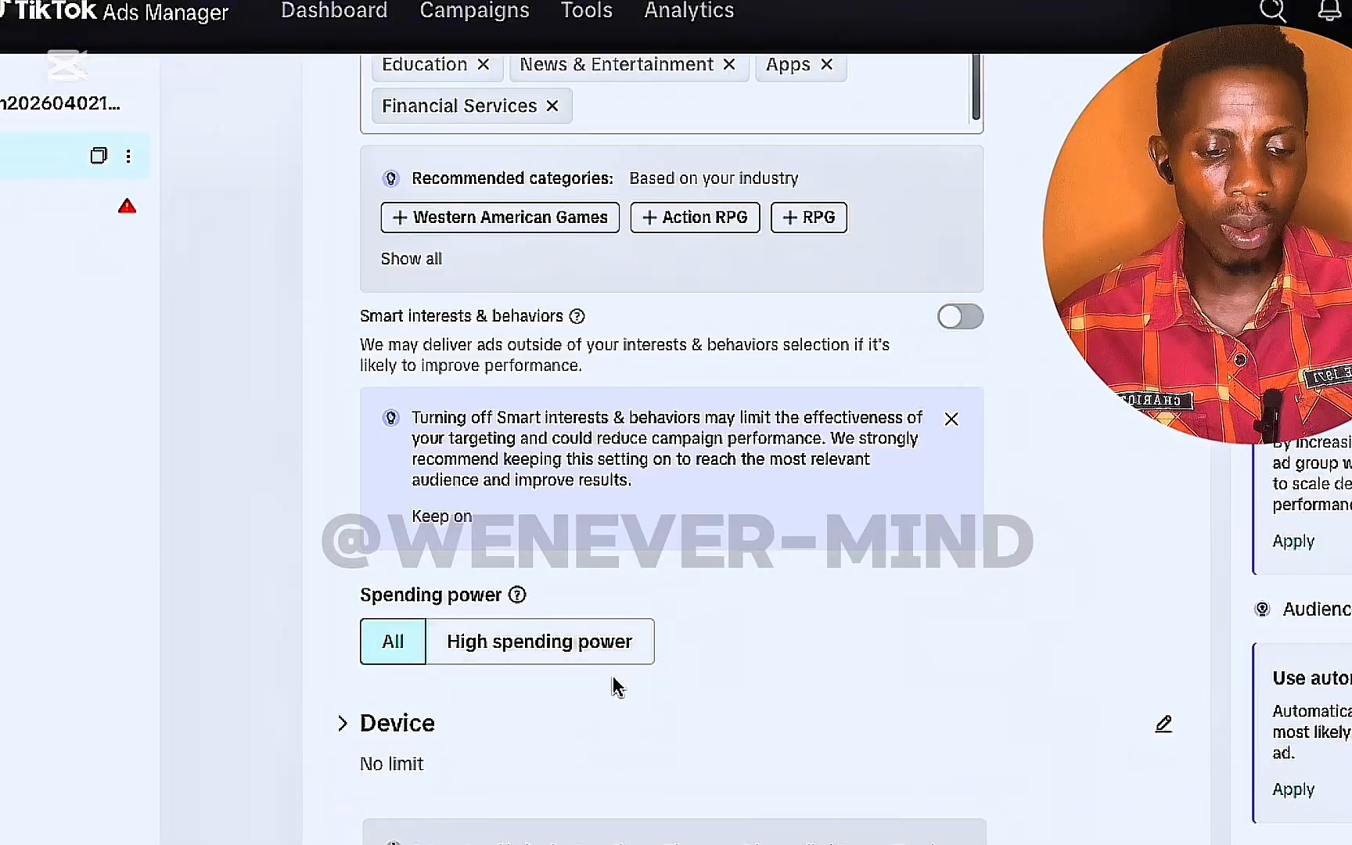
{"action": "scroll", "coordinate": [613, 681], "scroll_direction": "down", "scroll_amount": 3}
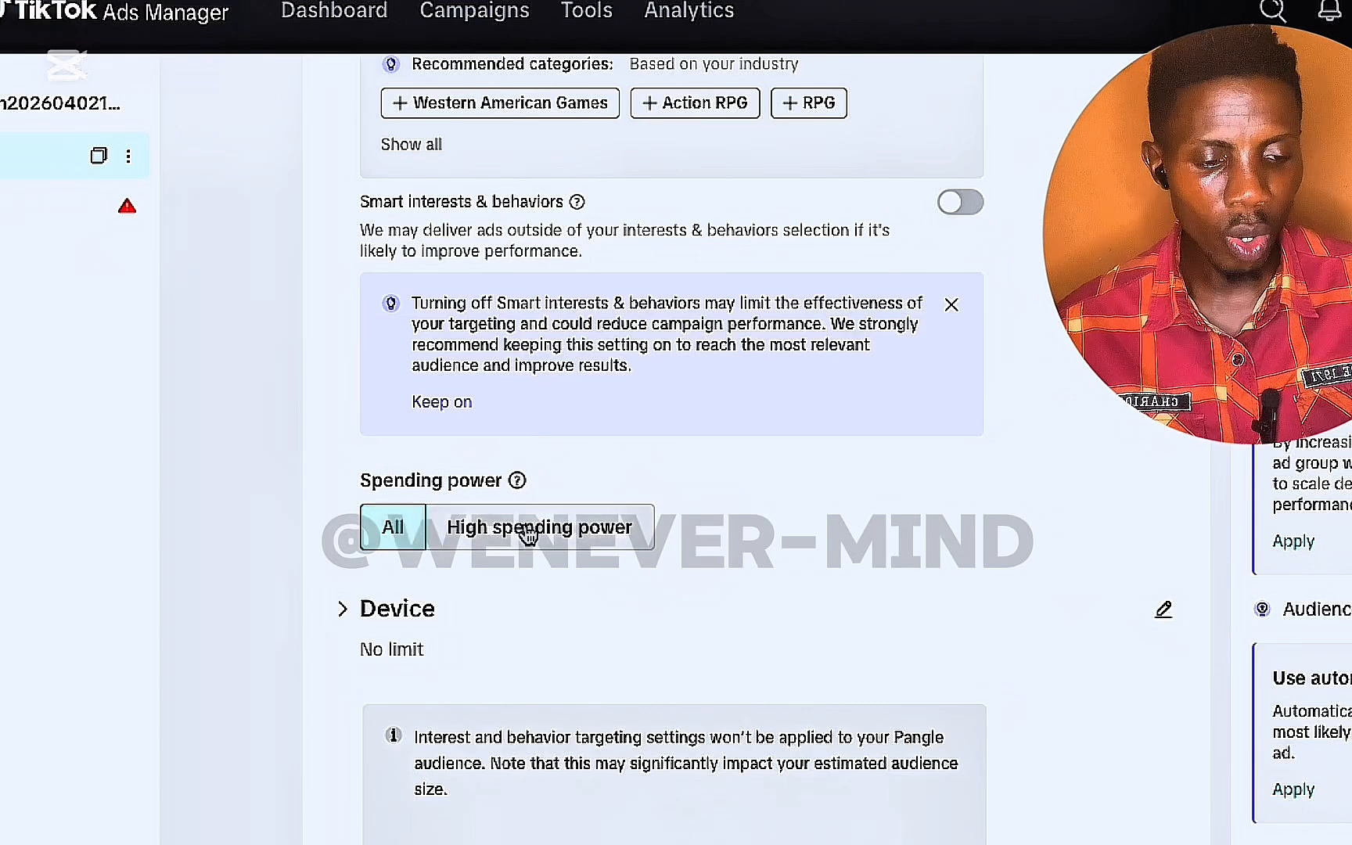
{"action": "scroll", "coordinate": [787, 624], "scroll_direction": "down", "scroll_amount": 1}
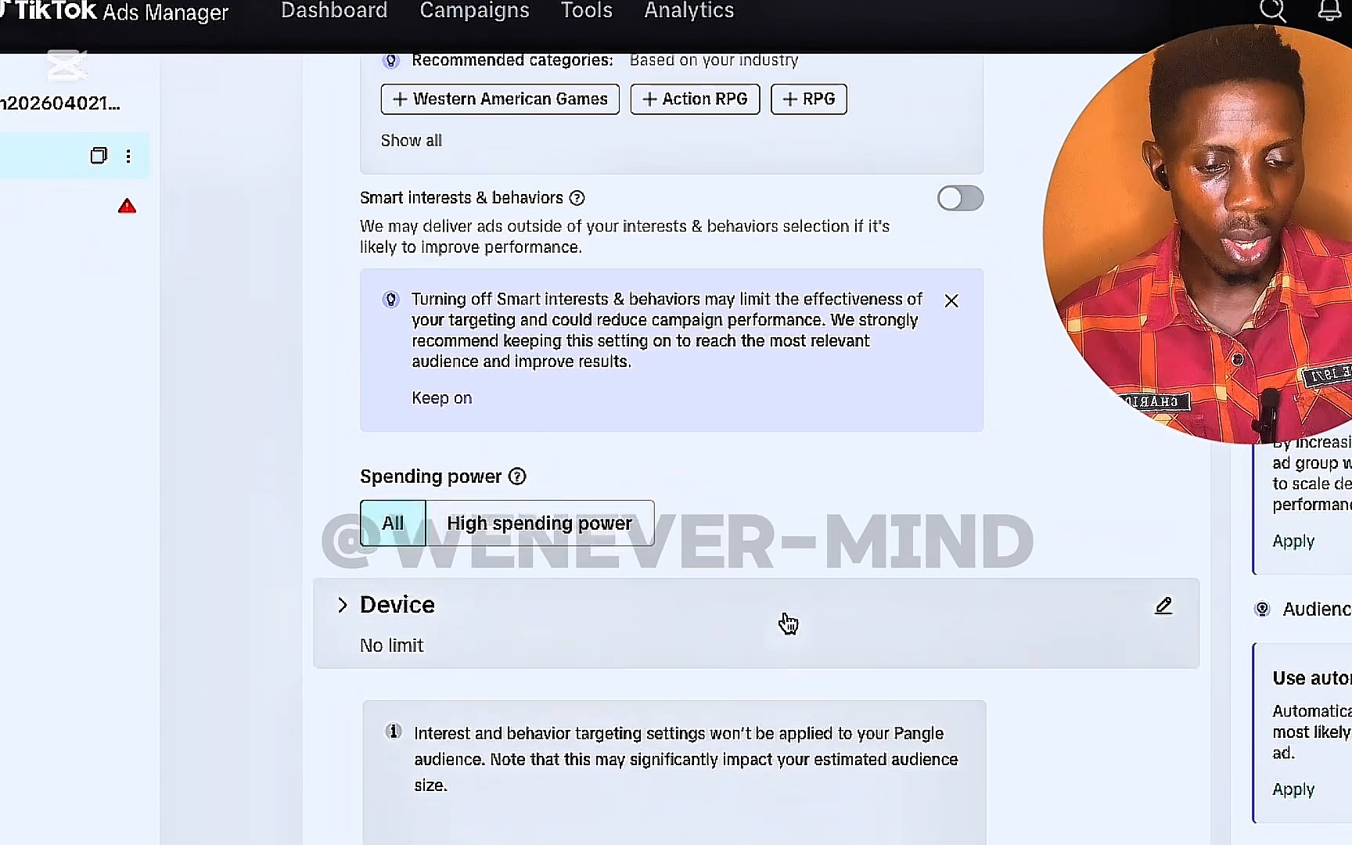
- Expand the Device settings and look through the available OS versions
{"action": "scroll", "coordinate": [788, 623], "scroll_direction": "down", "scroll_amount": 2}
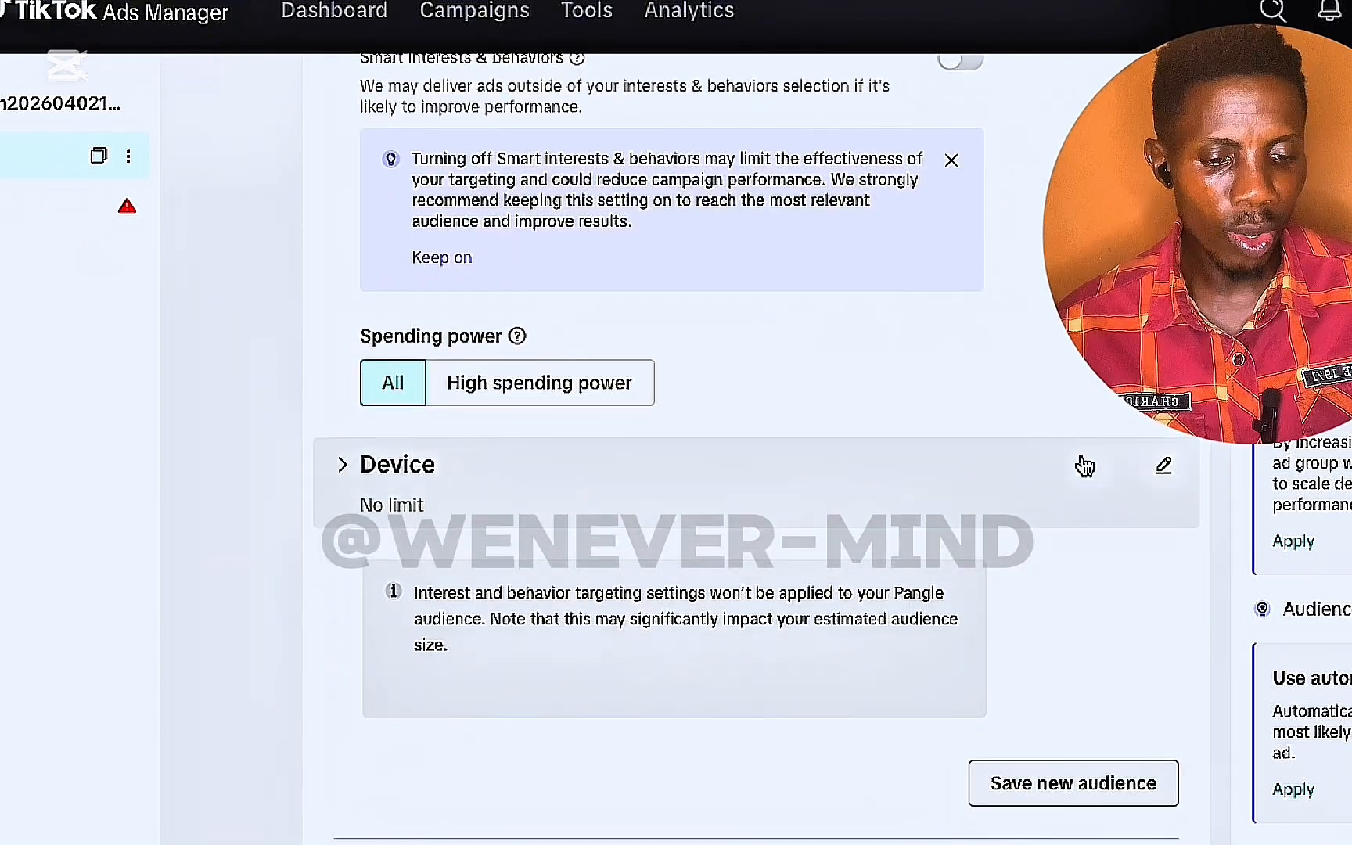
{"action": "left_click", "coordinate": [1164, 467]}
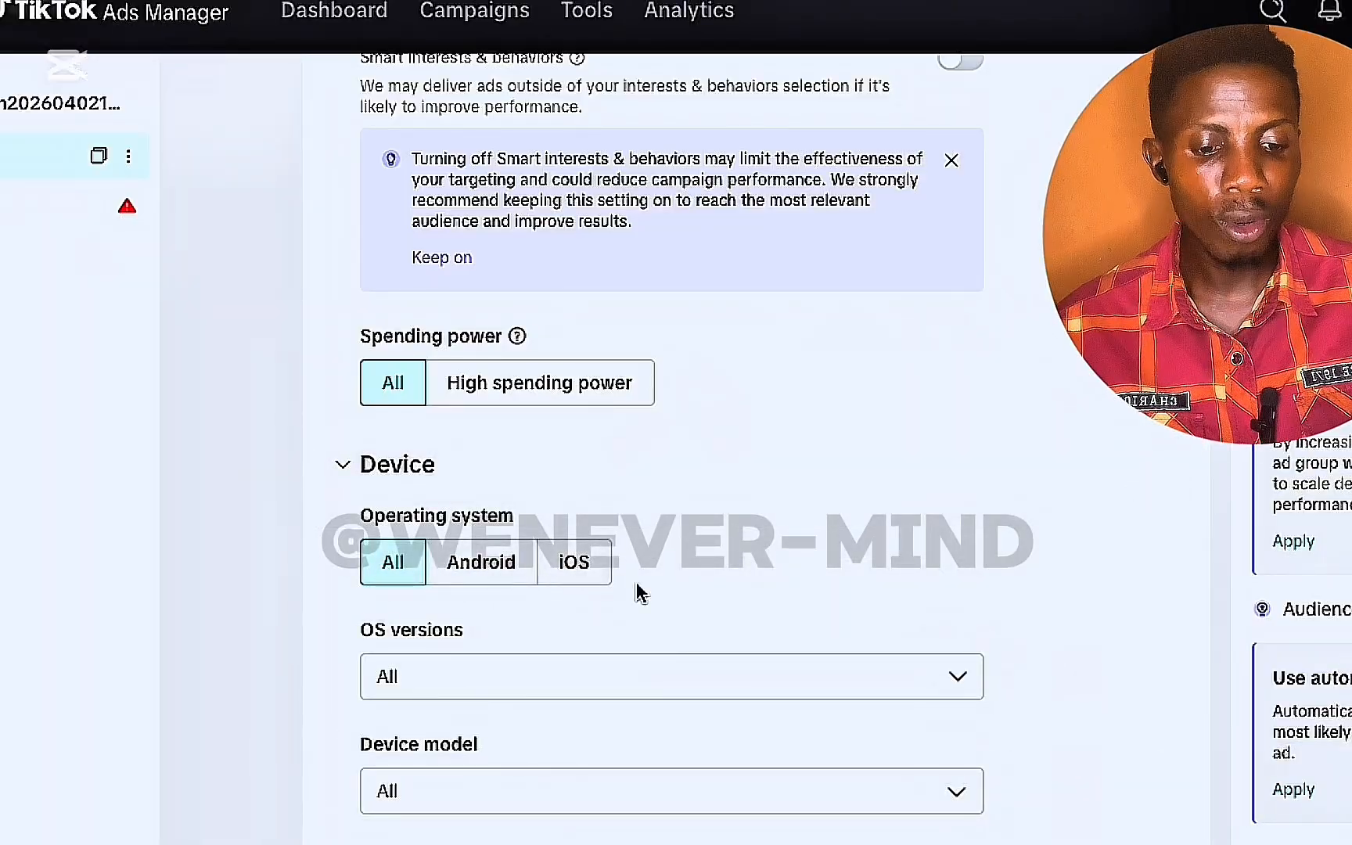
{"action": "scroll", "coordinate": [697, 612], "scroll_direction": "down", "scroll_amount": 3}
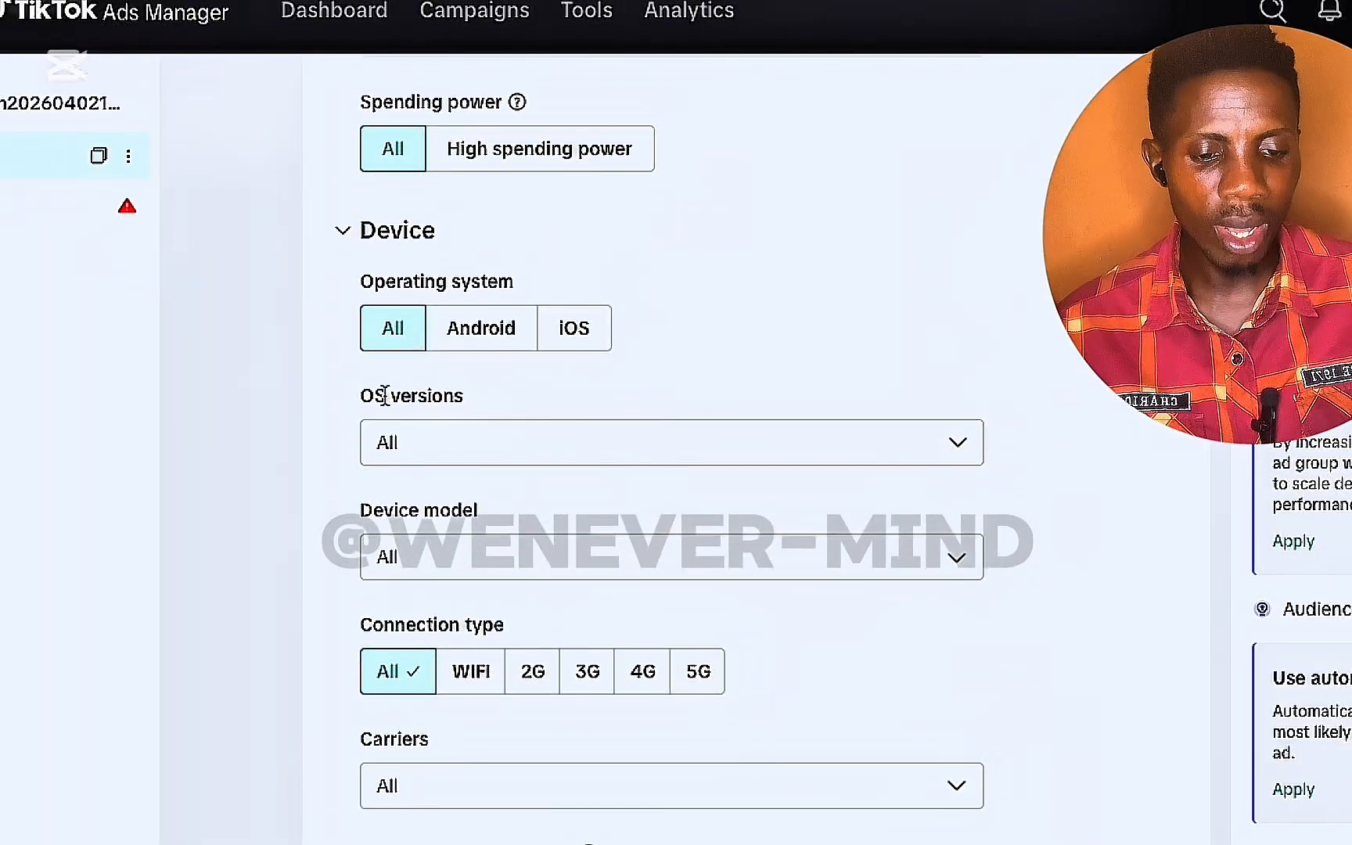
{"action": "left_click", "coordinate": [966, 451]}
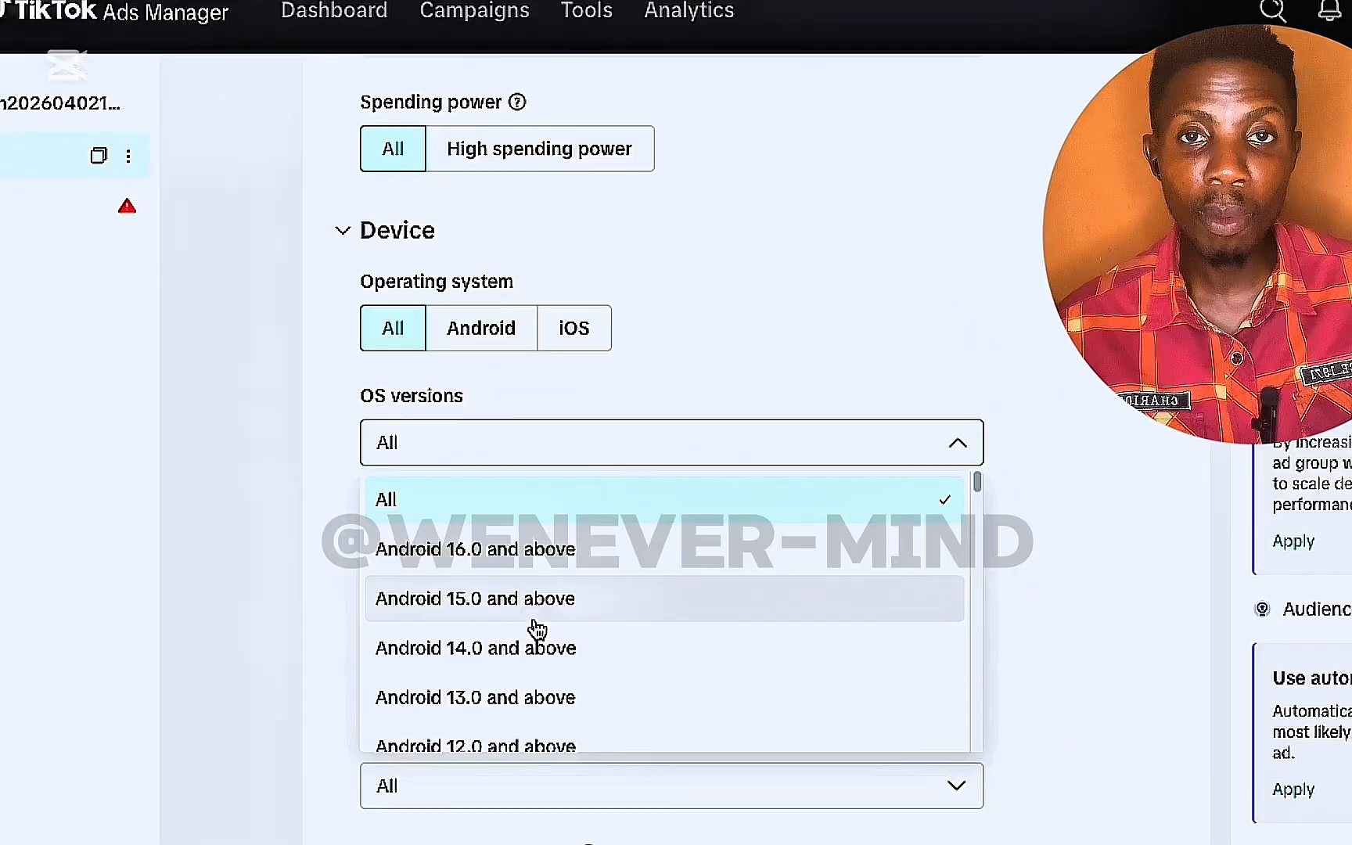
{"action": "scroll", "coordinate": [608, 626], "scroll_direction": "down", "scroll_amount": 2}
- Try Android and iOS as the targeted operating system, and return the choice to All
{"action": "left_click", "coordinate": [483, 338]}
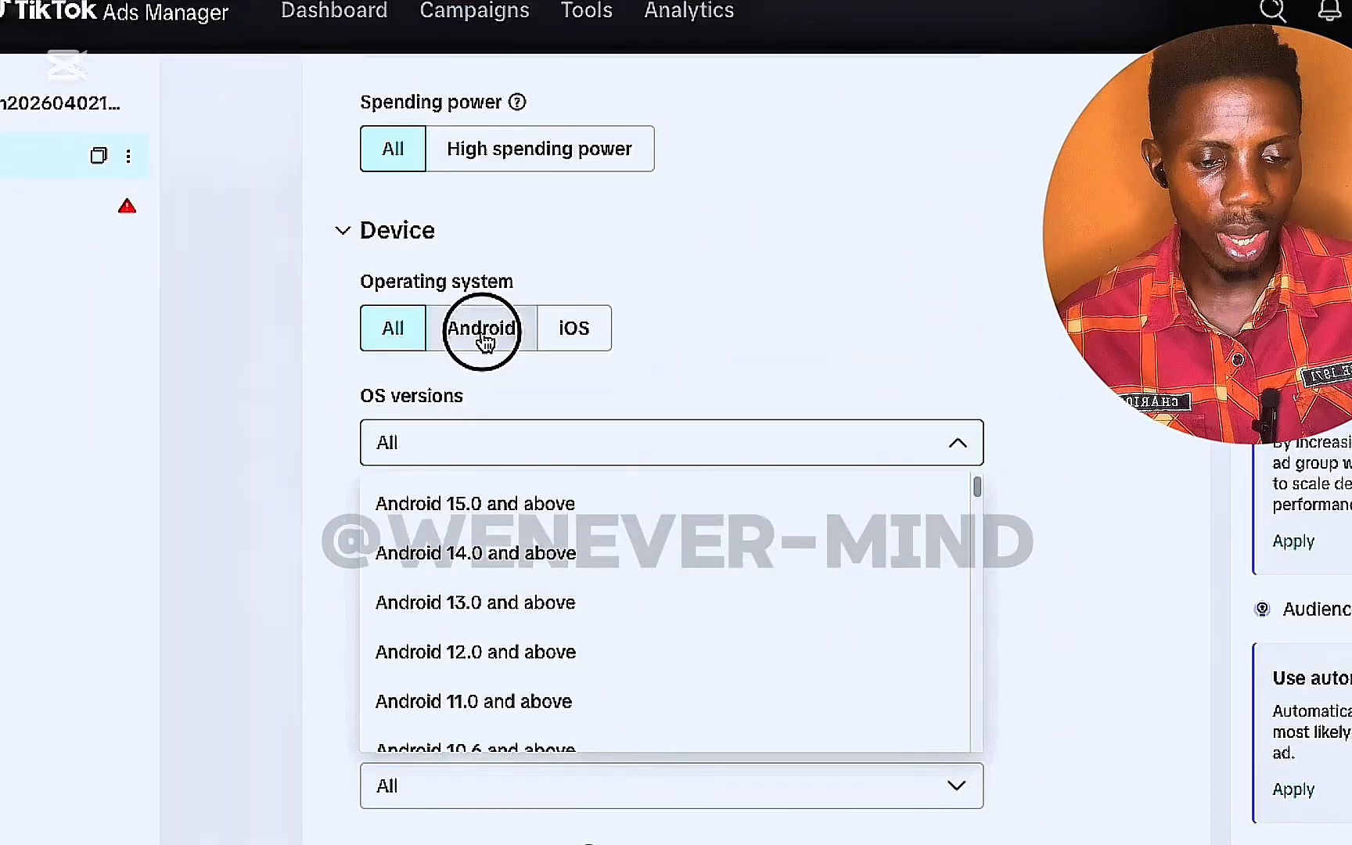
{"action": "left_click", "coordinate": [571, 339]}
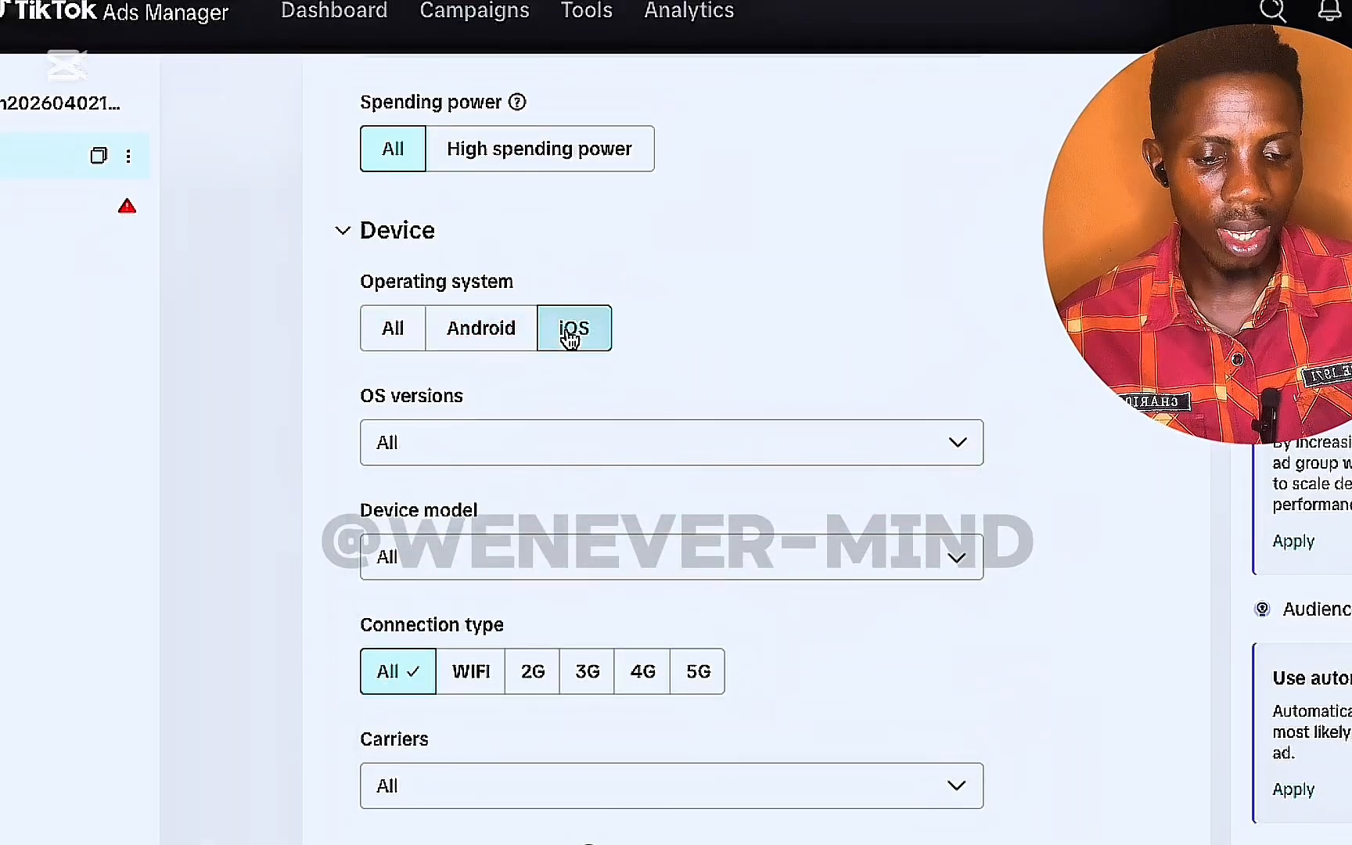
{"action": "left_click", "coordinate": [400, 342]}
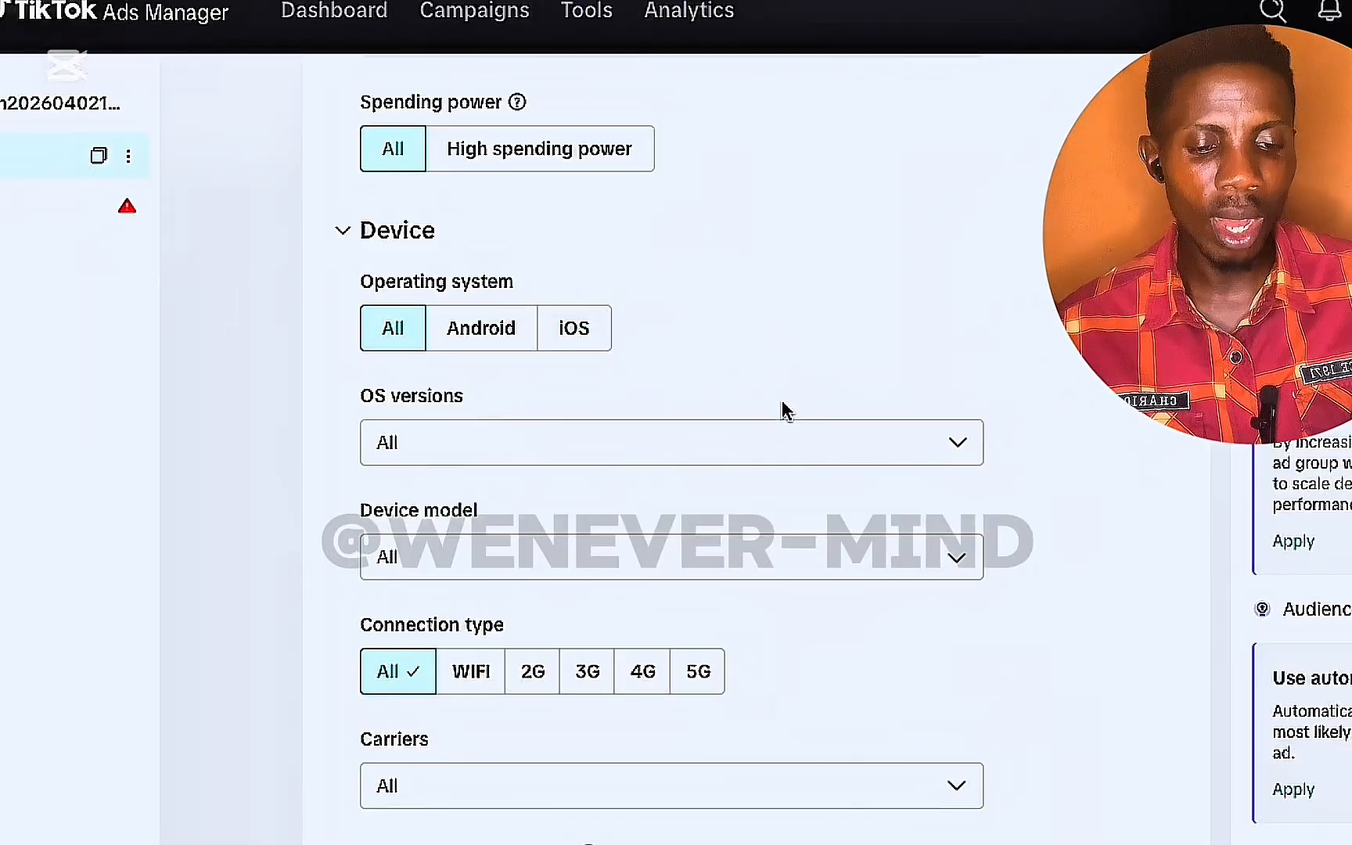
- Look through the phone brands offered under Device model and leave the list without selecting any
{"action": "scroll", "coordinate": [809, 431], "scroll_direction": "down", "scroll_amount": 5}
{"action": "scroll", "coordinate": [809, 431], "scroll_direction": "up", "scroll_amount": 1}
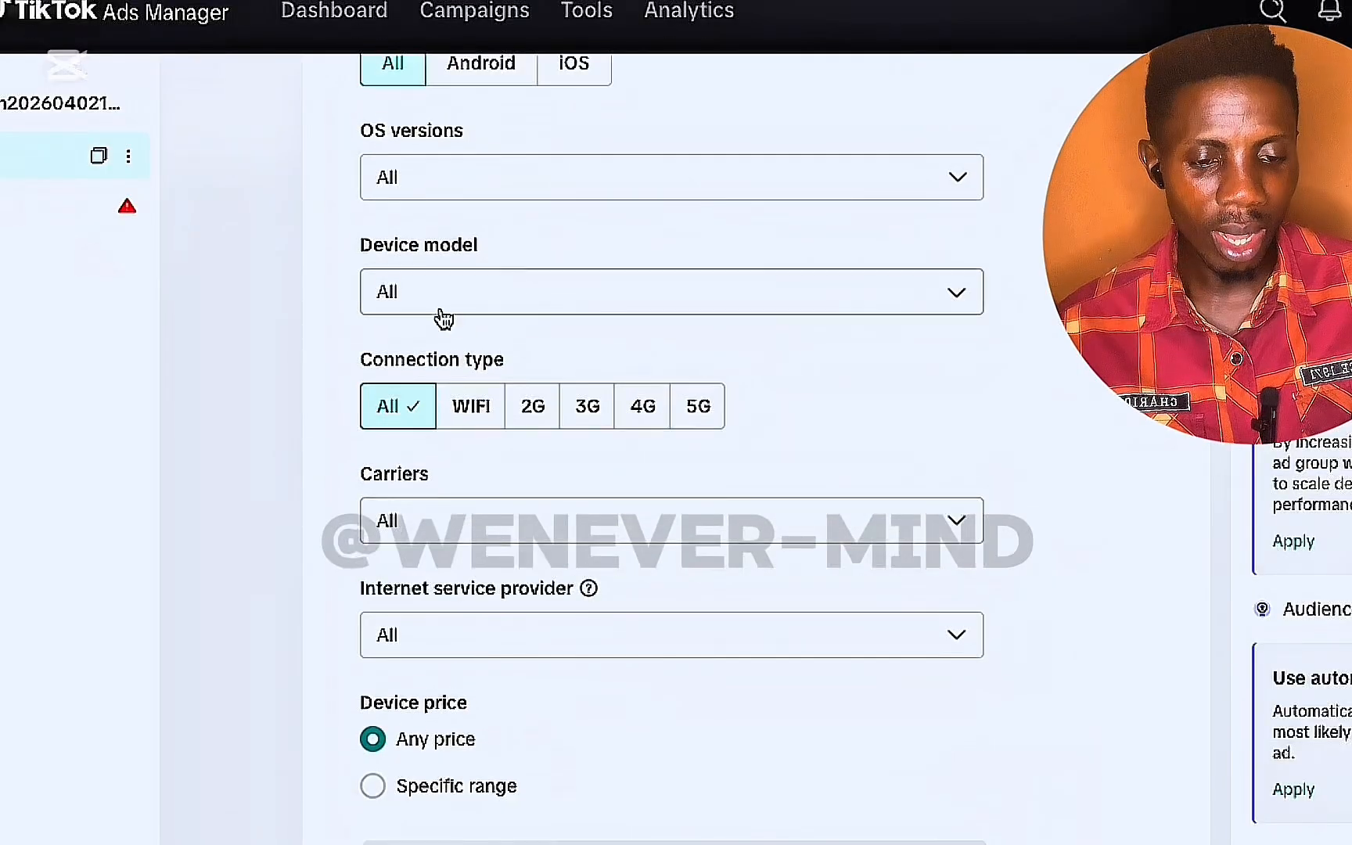
{"action": "scroll", "coordinate": [567, 241], "scroll_direction": "down", "scroll_amount": 1}
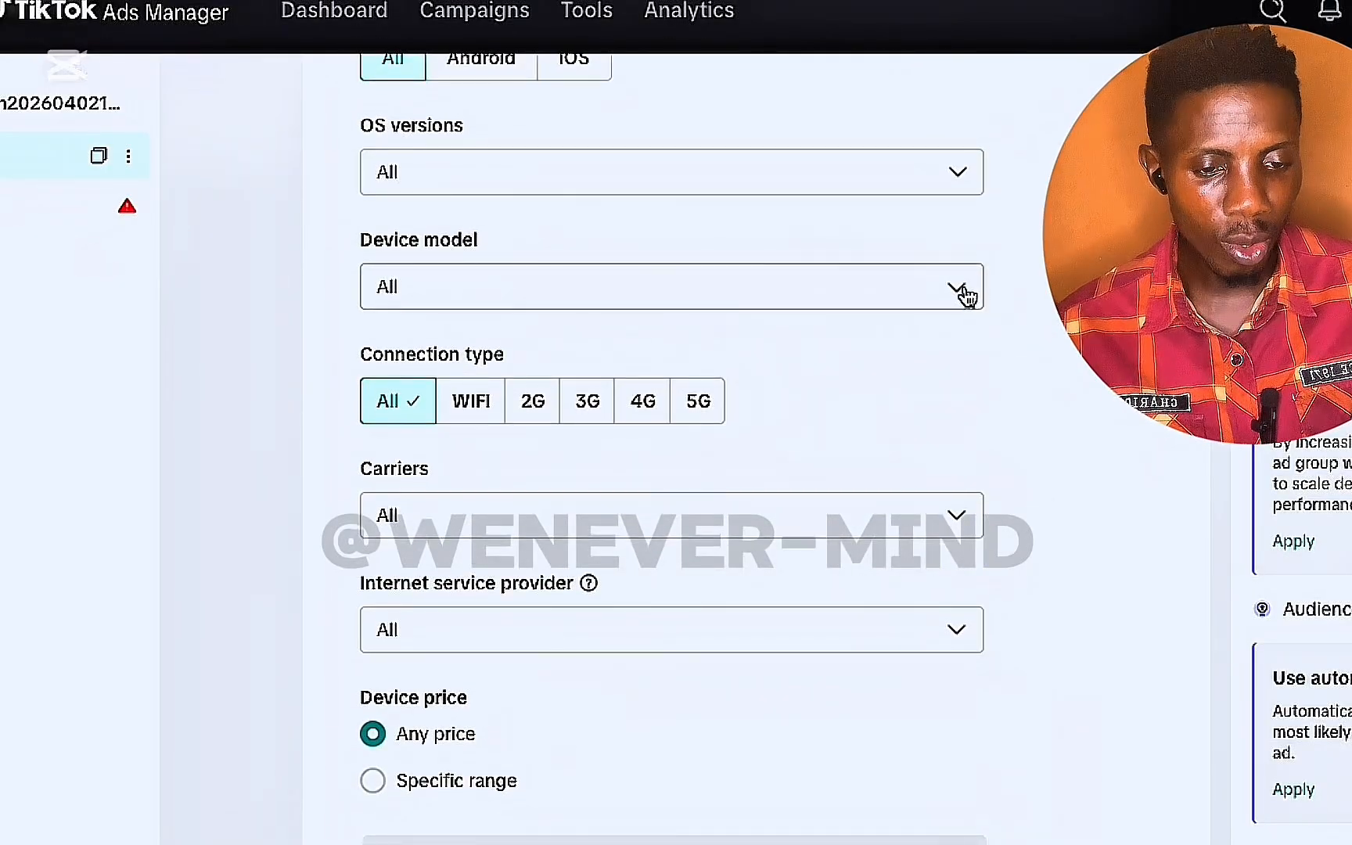
{"action": "left_click", "coordinate": [967, 294]}
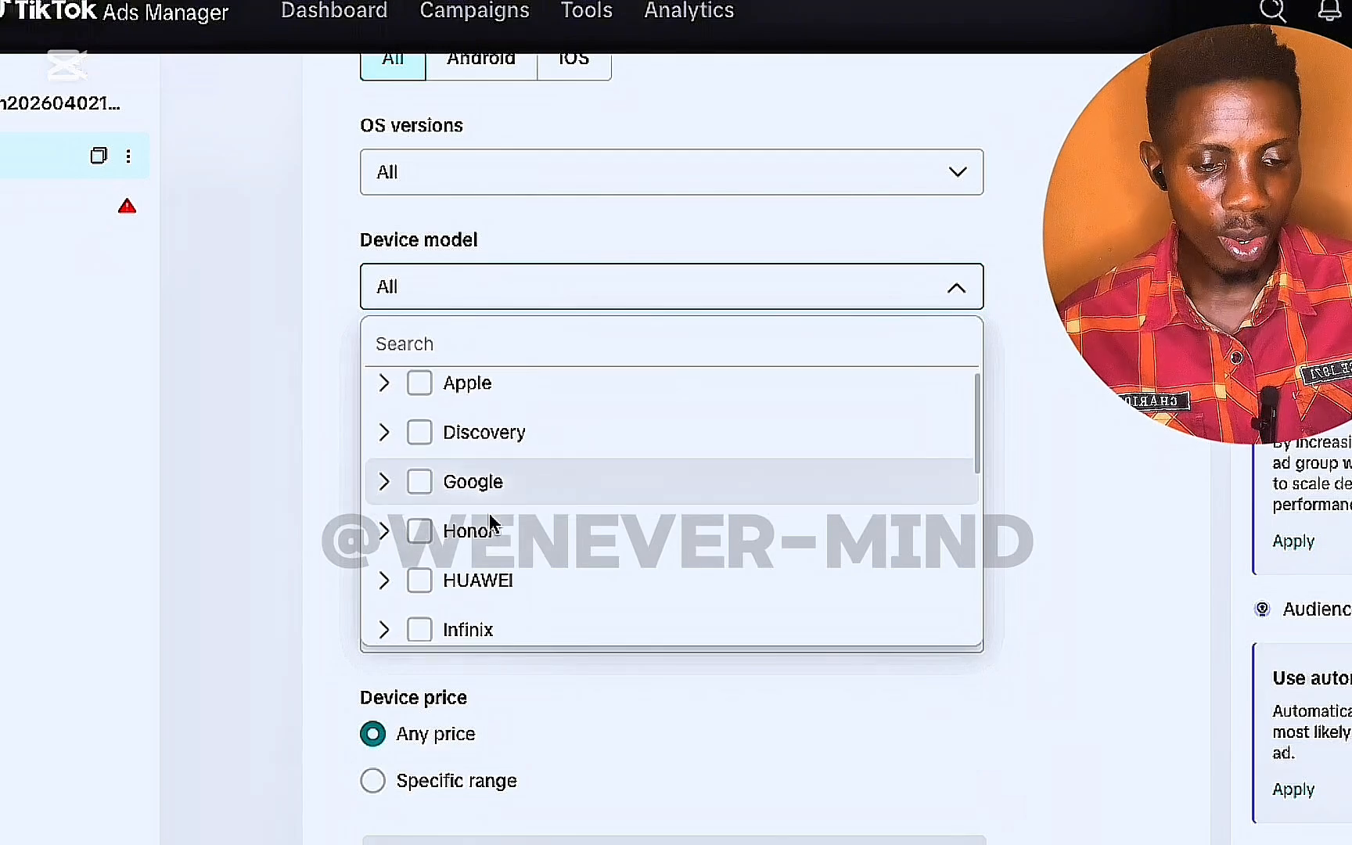
{"action": "scroll", "coordinate": [492, 548], "scroll_direction": "down", "scroll_amount": 6}
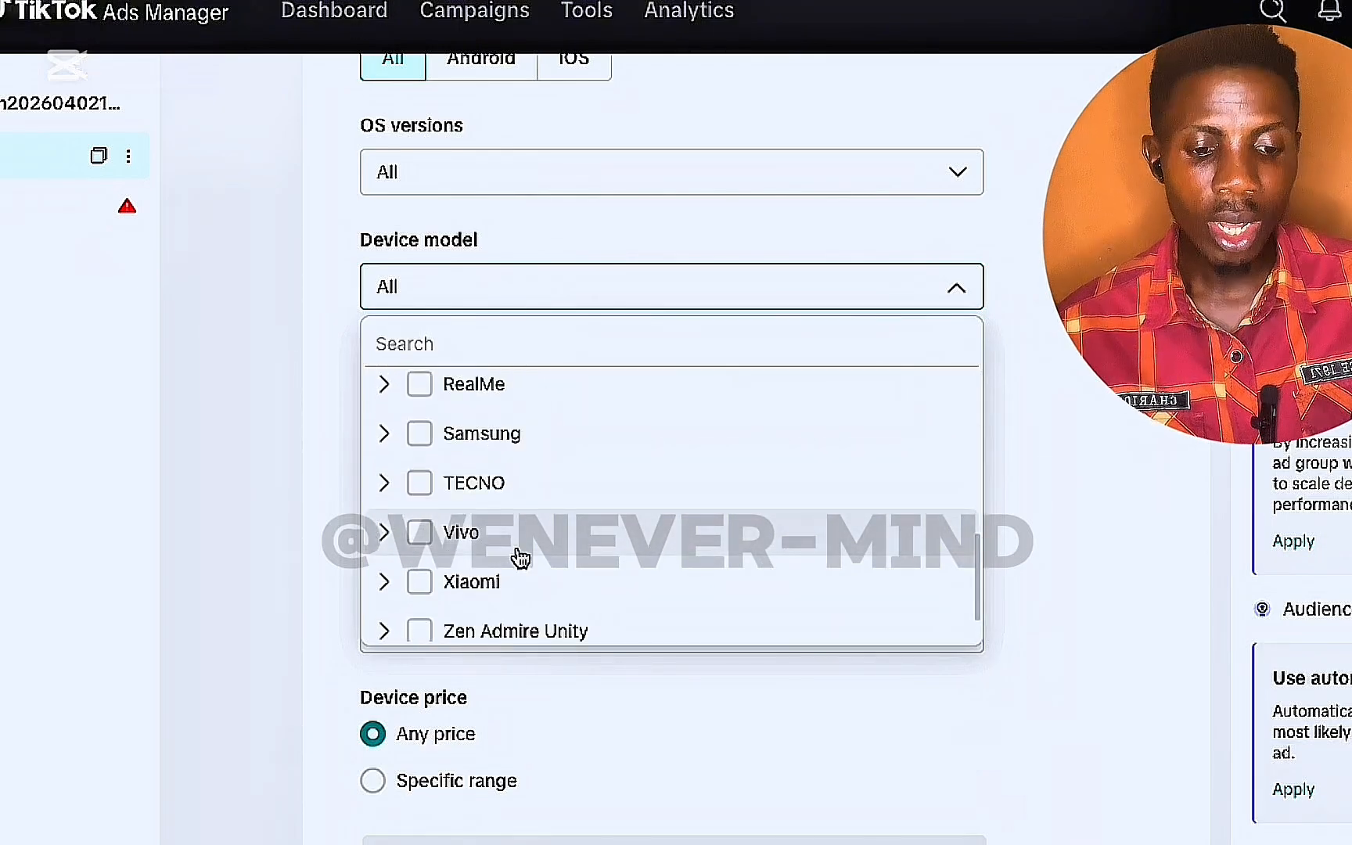
{"action": "scroll", "coordinate": [508, 560], "scroll_direction": "down", "scroll_amount": 1}
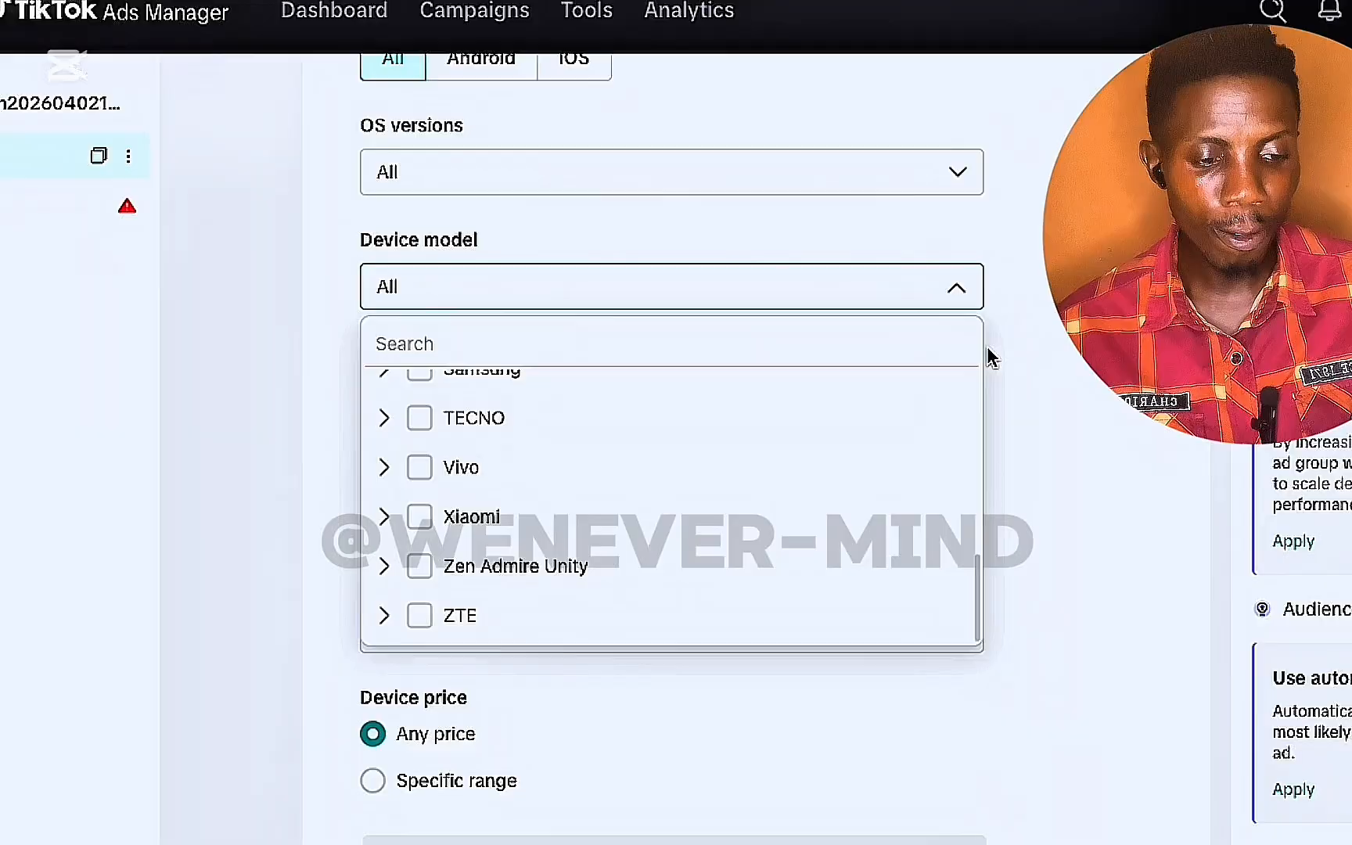
{"action": "left_click", "coordinate": [1090, 333]}
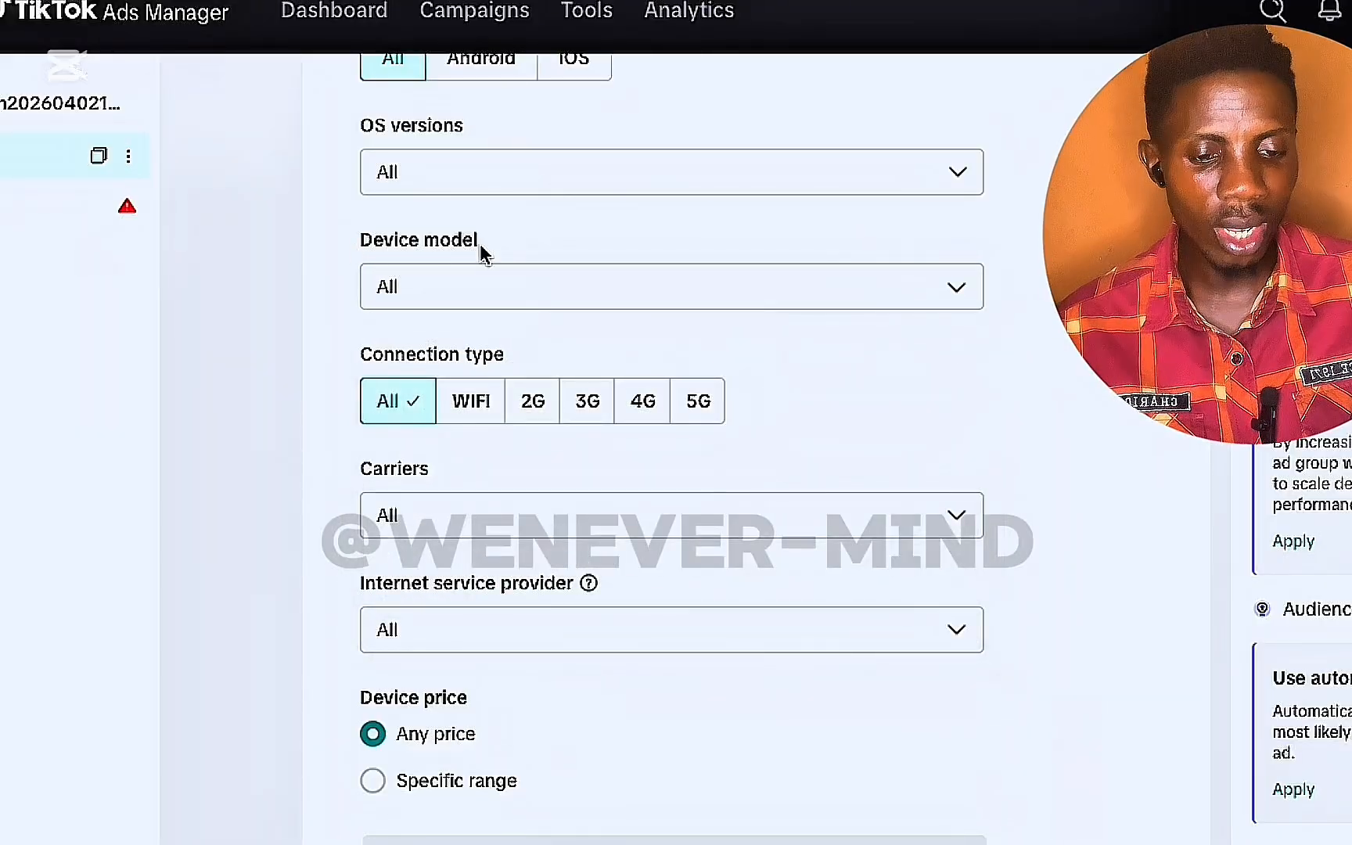
- Check the Carriers and Internet service provider options without selecting any
{"action": "scroll", "coordinate": [398, 311], "scroll_direction": "down", "scroll_amount": 2}
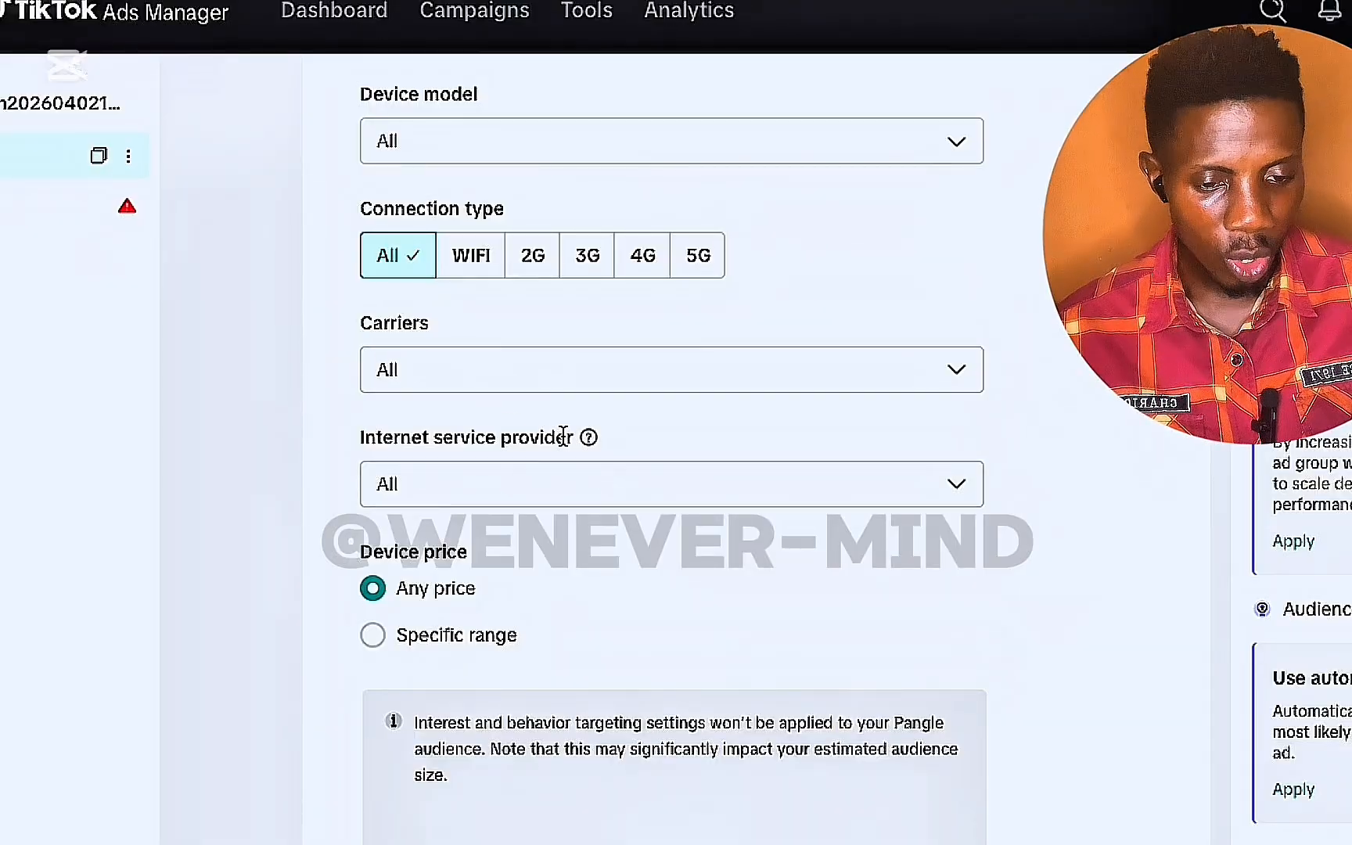
{"action": "scroll", "coordinate": [563, 442], "scroll_direction": "down", "scroll_amount": 1}
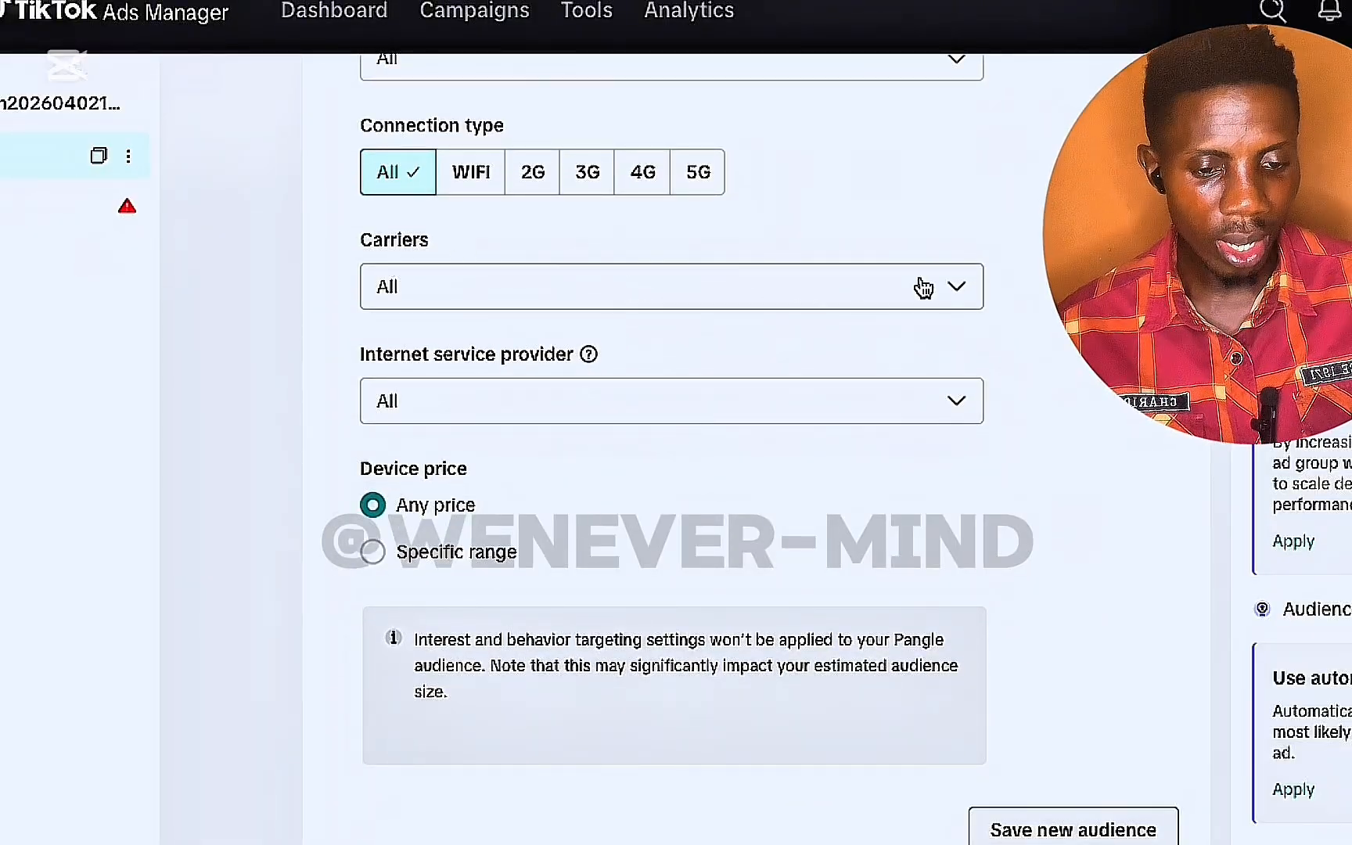
{"action": "left_click", "coordinate": [959, 289]}
{"action": "left_click", "coordinate": [959, 289]}
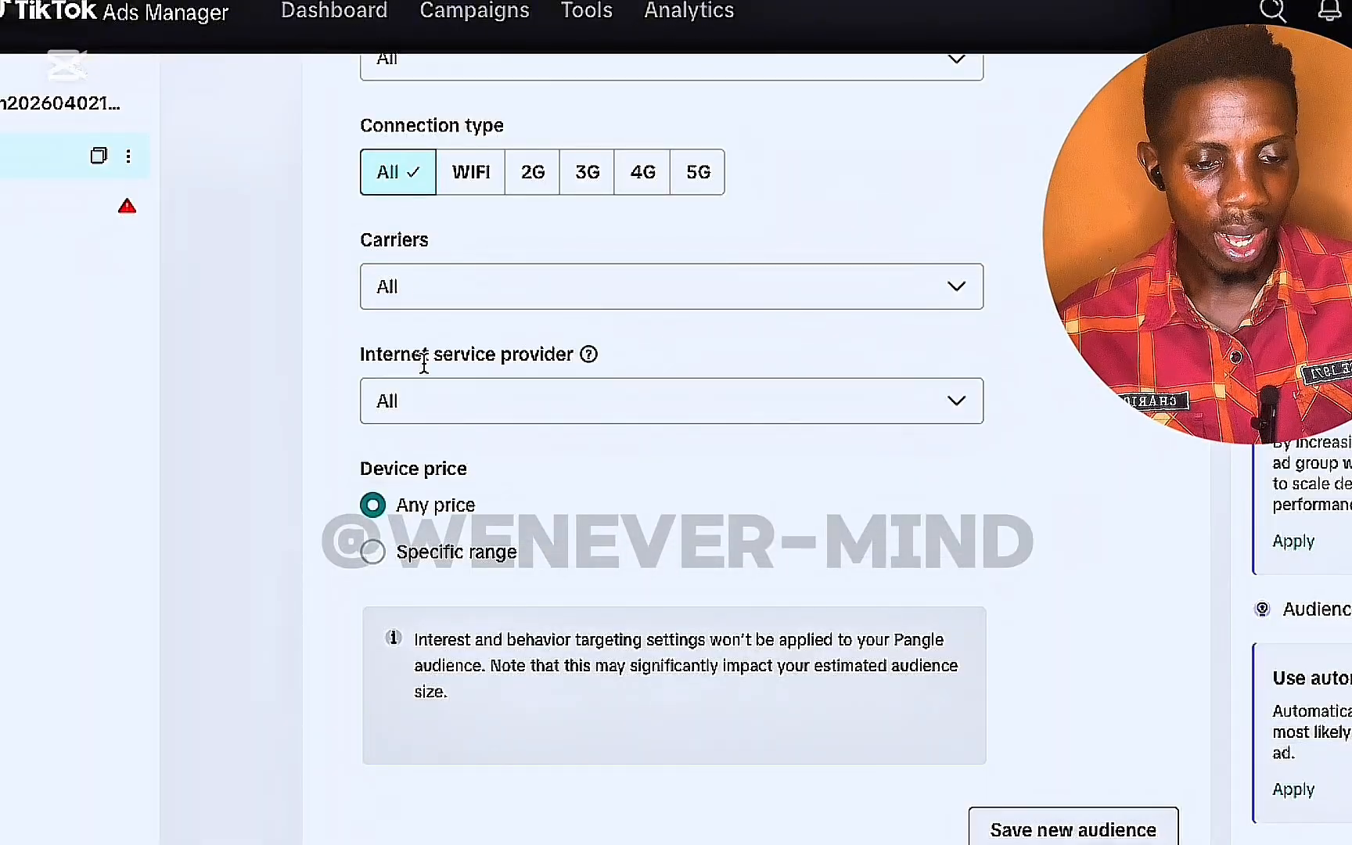
{"action": "left_click", "coordinate": [960, 402]}
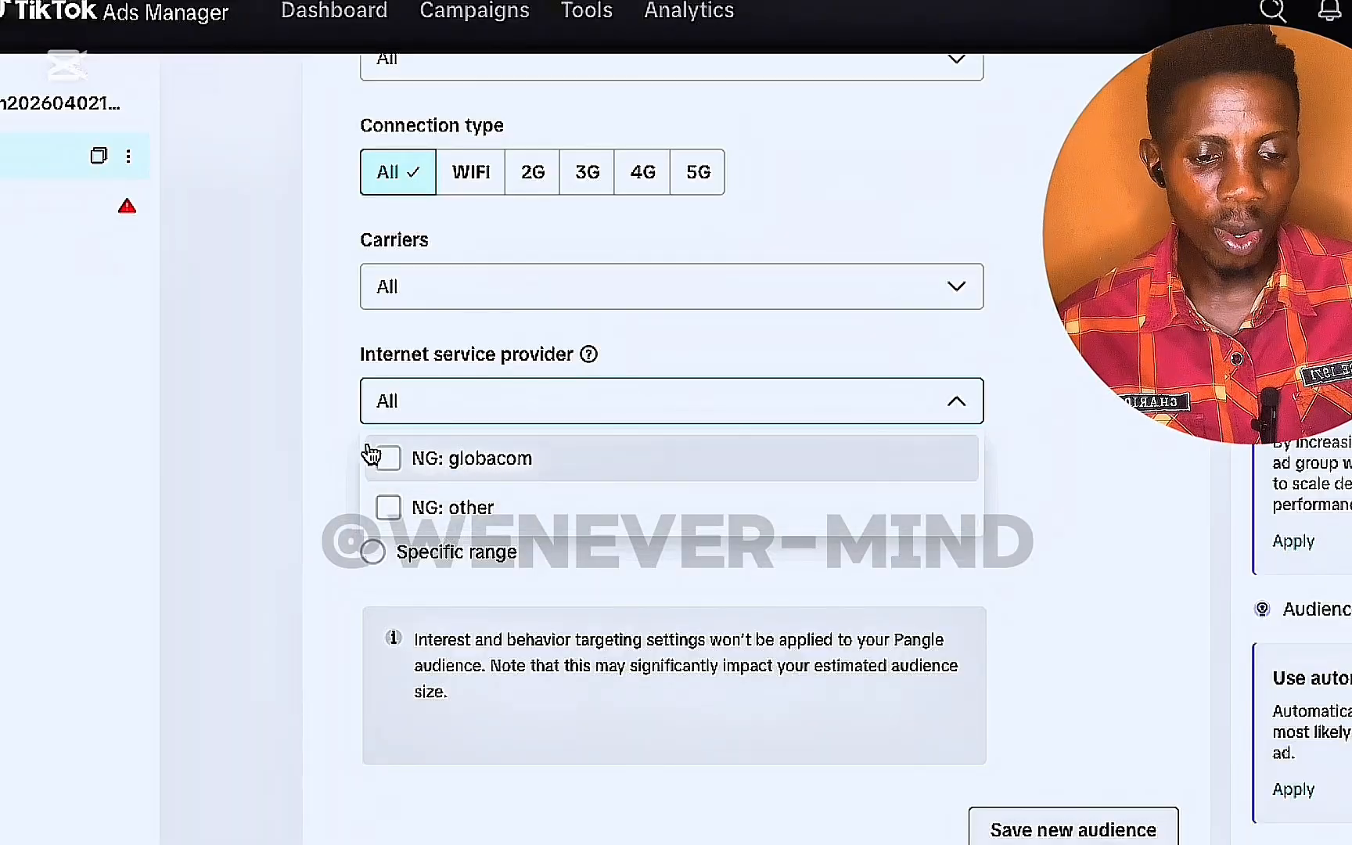
{"action": "left_click", "coordinate": [964, 412]}
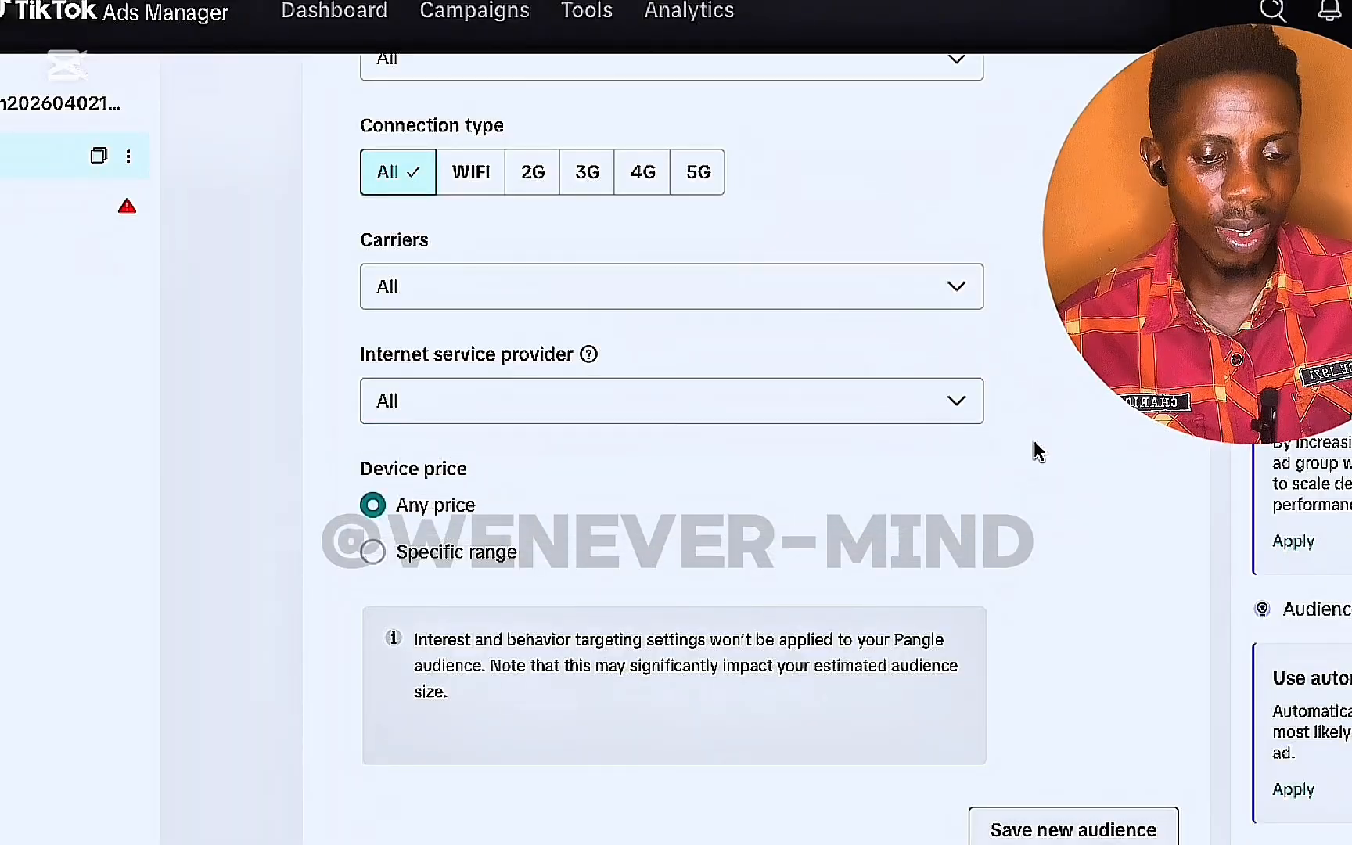
- Try a specific device price range, look through its minimum prices, and return to Any price
{"action": "scroll", "coordinate": [978, 442], "scroll_direction": "down", "scroll_amount": 3}
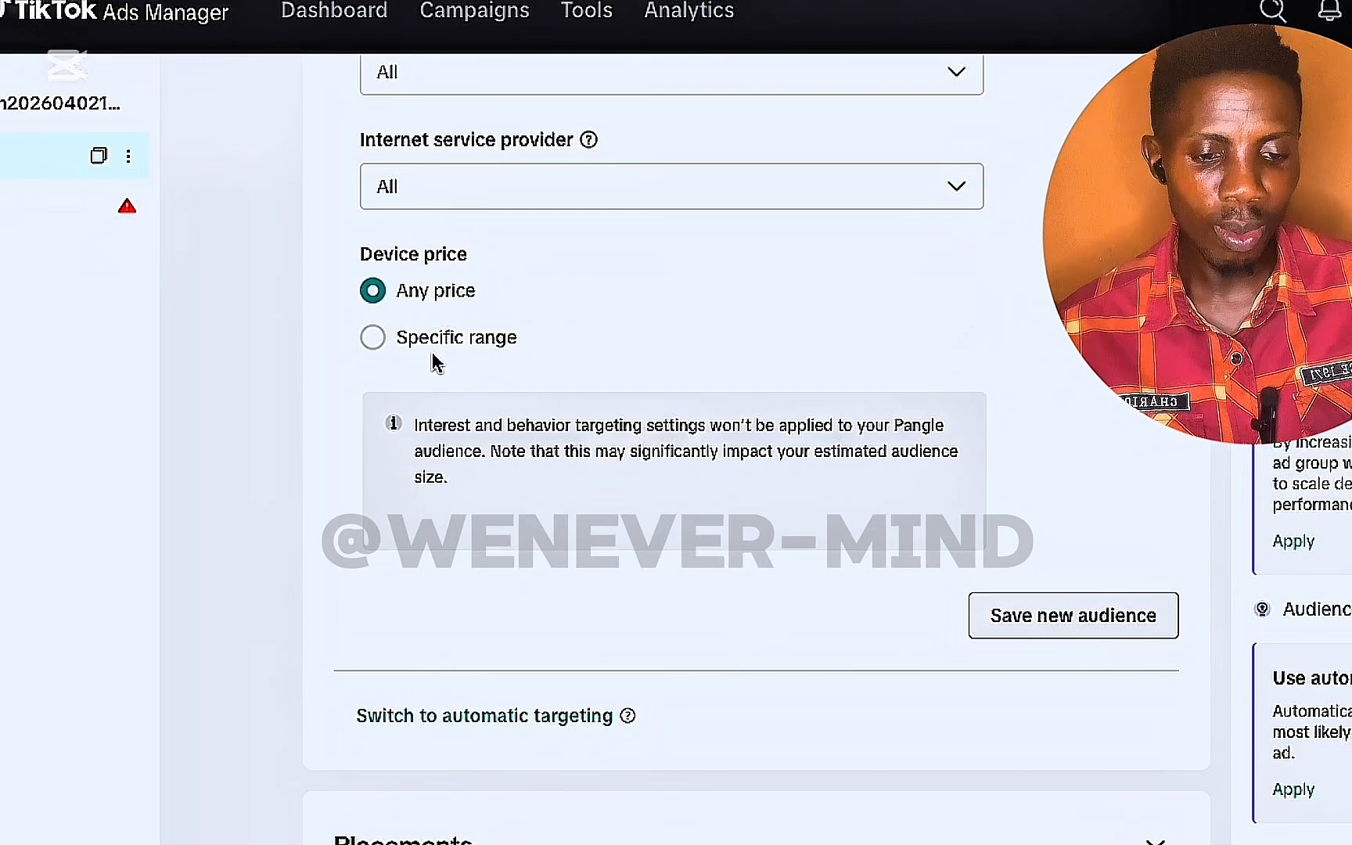
{"action": "left_click", "coordinate": [372, 339]}
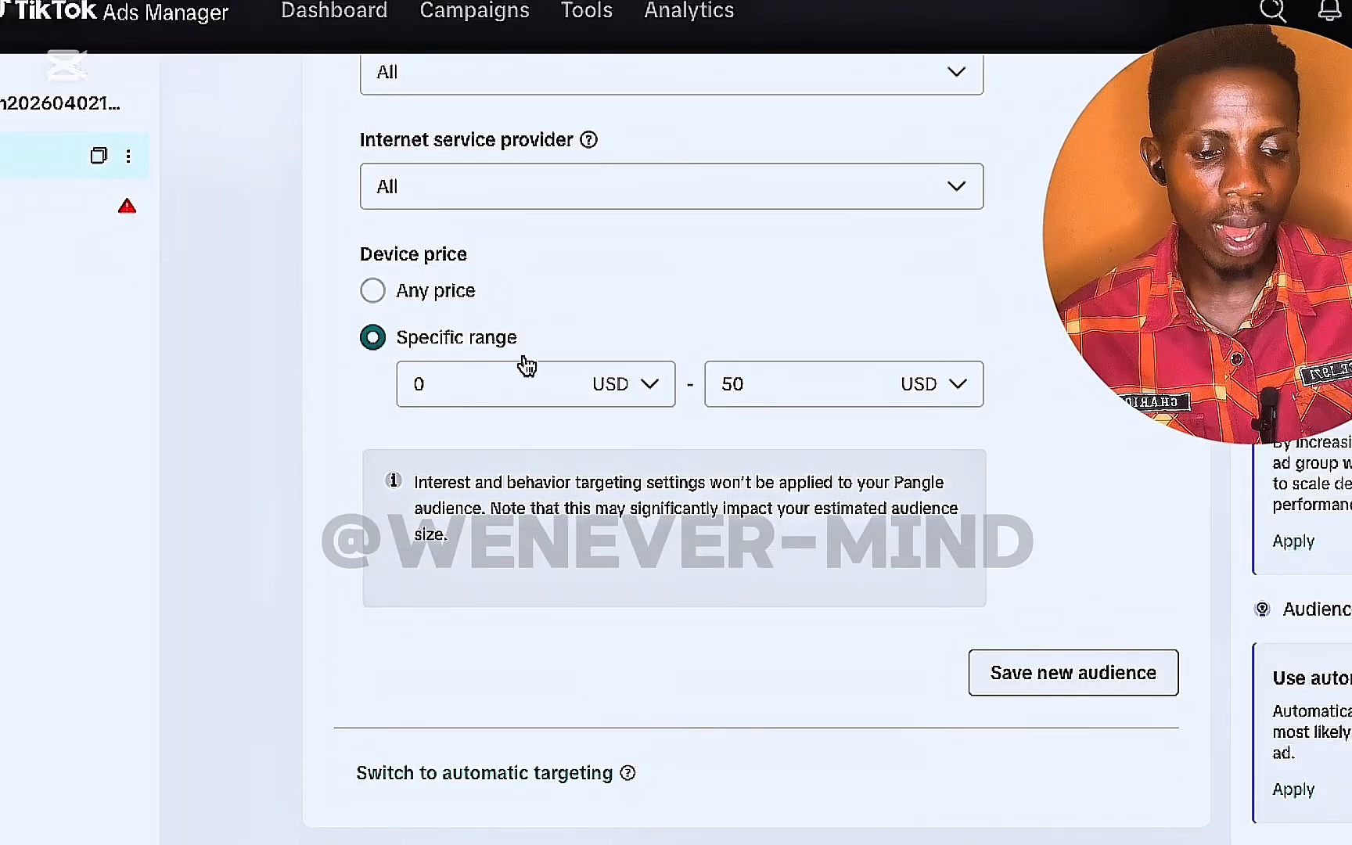
{"action": "left_click", "coordinate": [653, 399]}
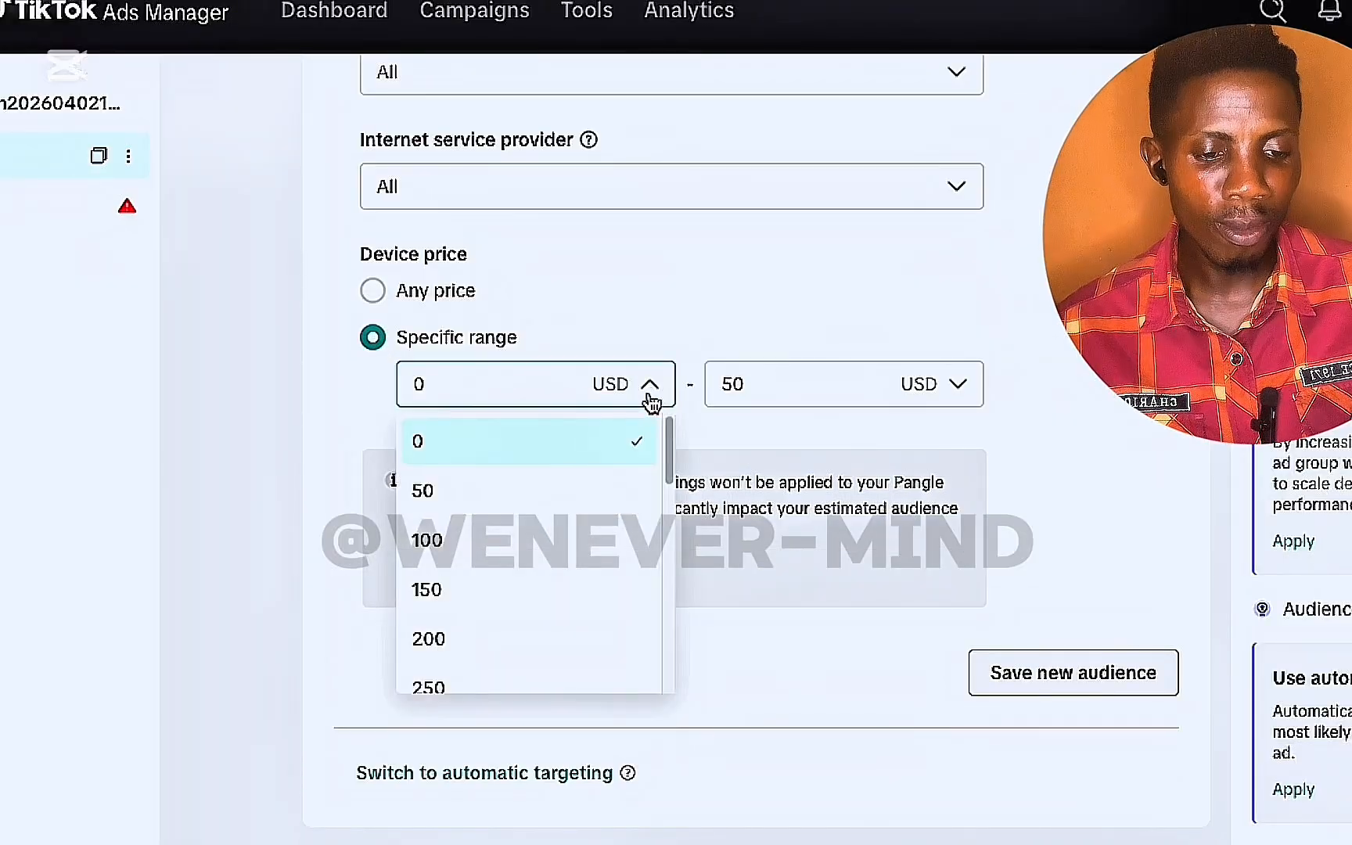
{"action": "scroll", "coordinate": [475, 593], "scroll_direction": "down", "scroll_amount": 2}
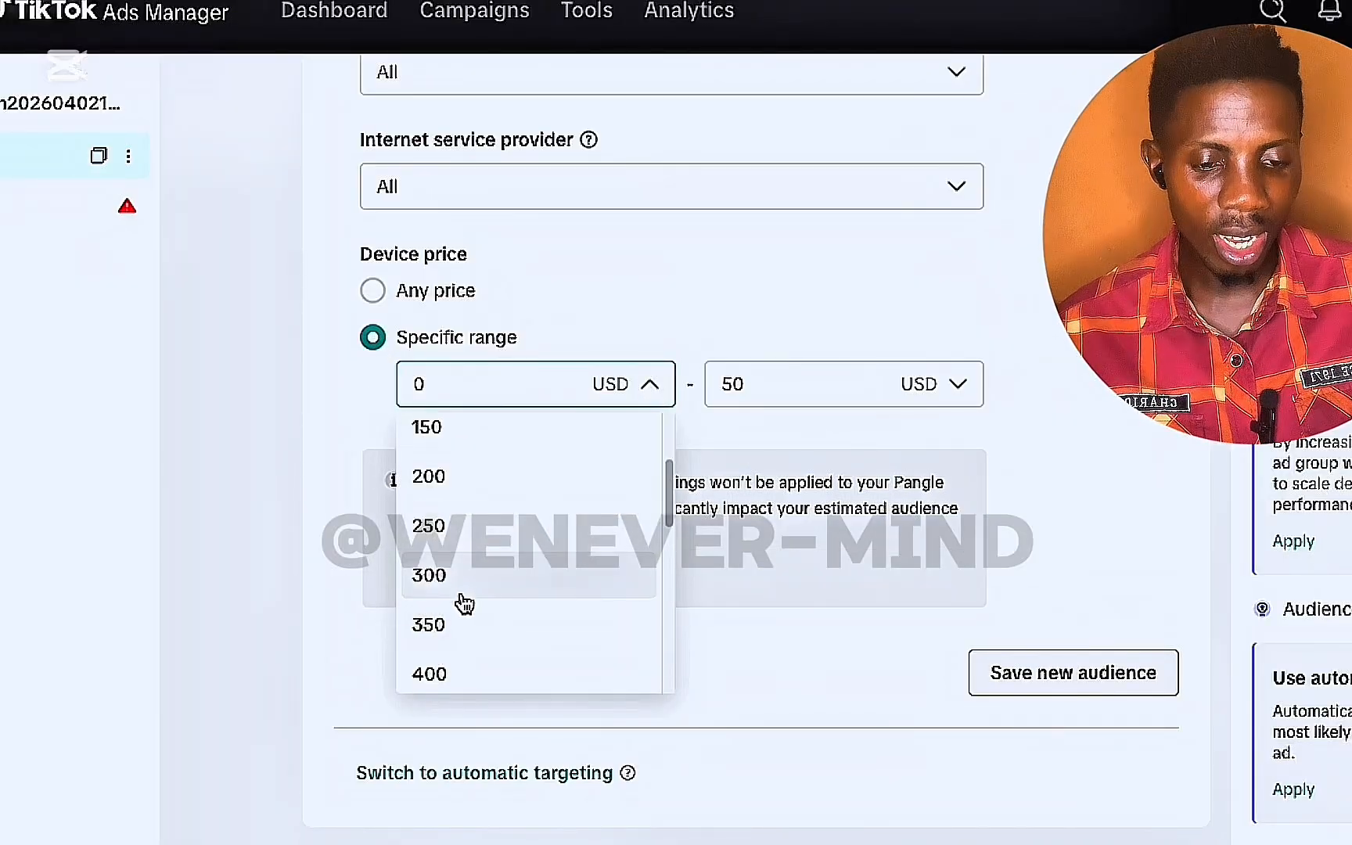
{"action": "scroll", "coordinate": [544, 581], "scroll_direction": "down", "scroll_amount": 1}
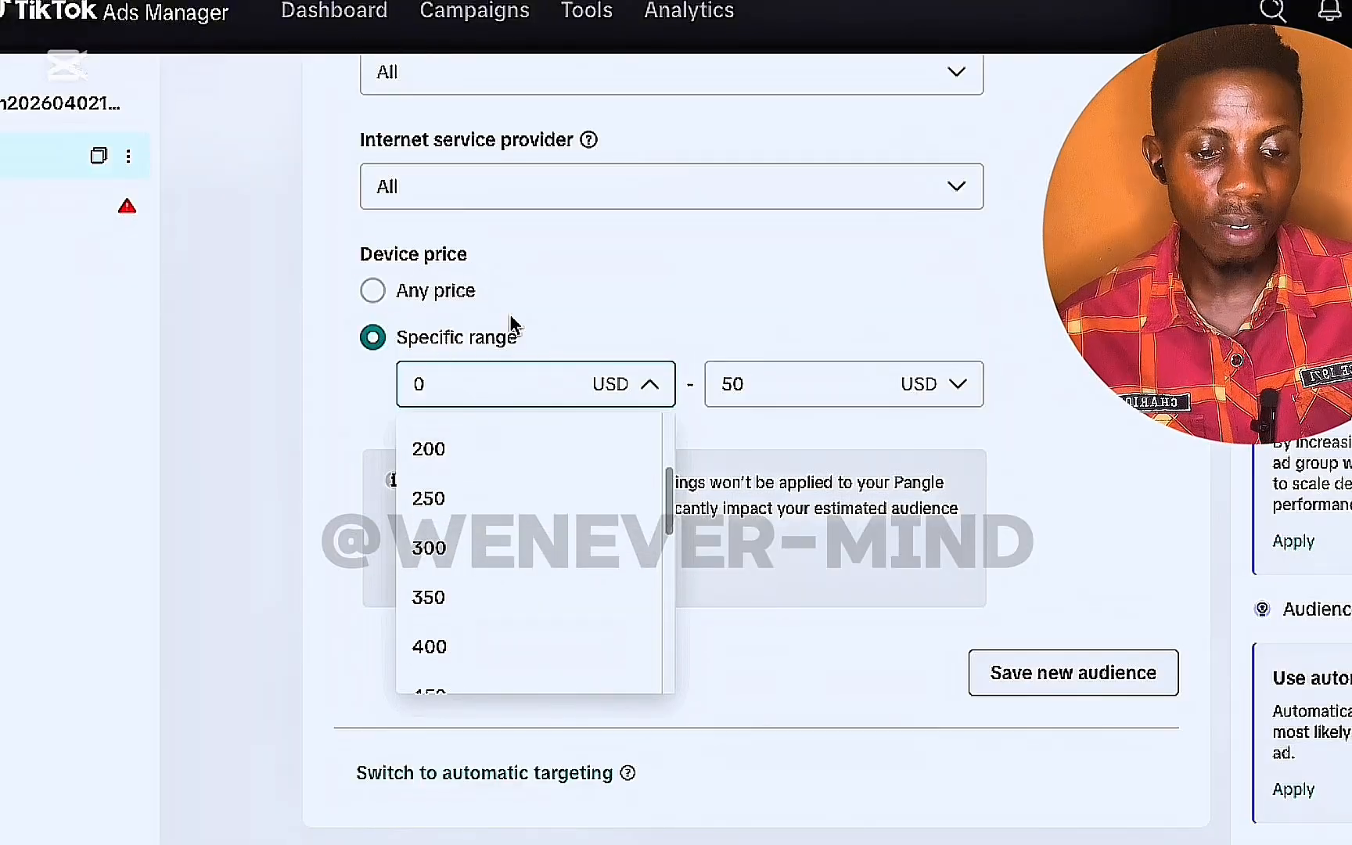
{"action": "left_click", "coordinate": [373, 291]}
- Review the ad group settings from the optimization goal, budget and targeting down to Placements
{"action": "scroll", "coordinate": [1044, 375], "scroll_direction": "down", "scroll_amount": 3}
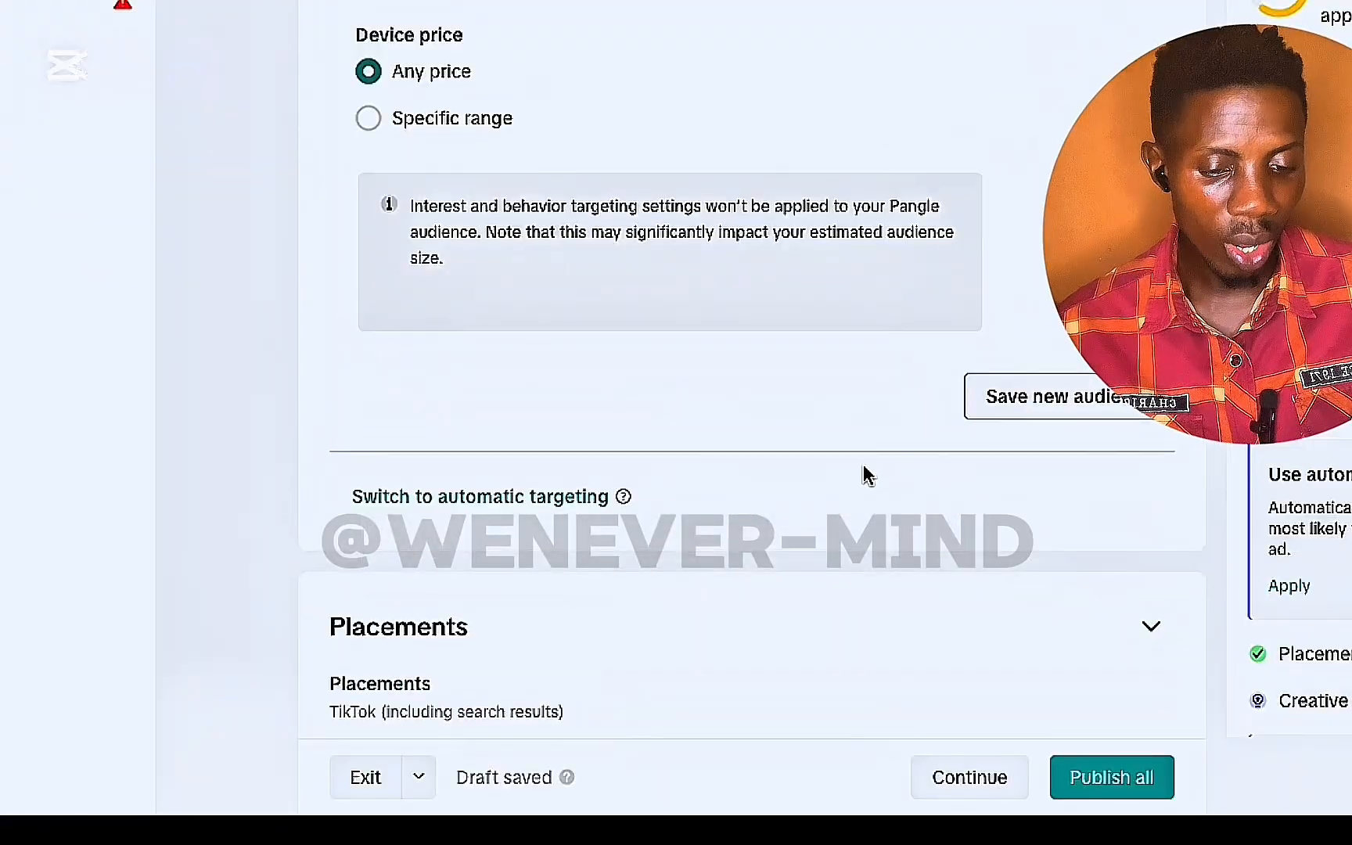
{"action": "scroll", "coordinate": [866, 475], "scroll_direction": "down", "scroll_amount": 1}
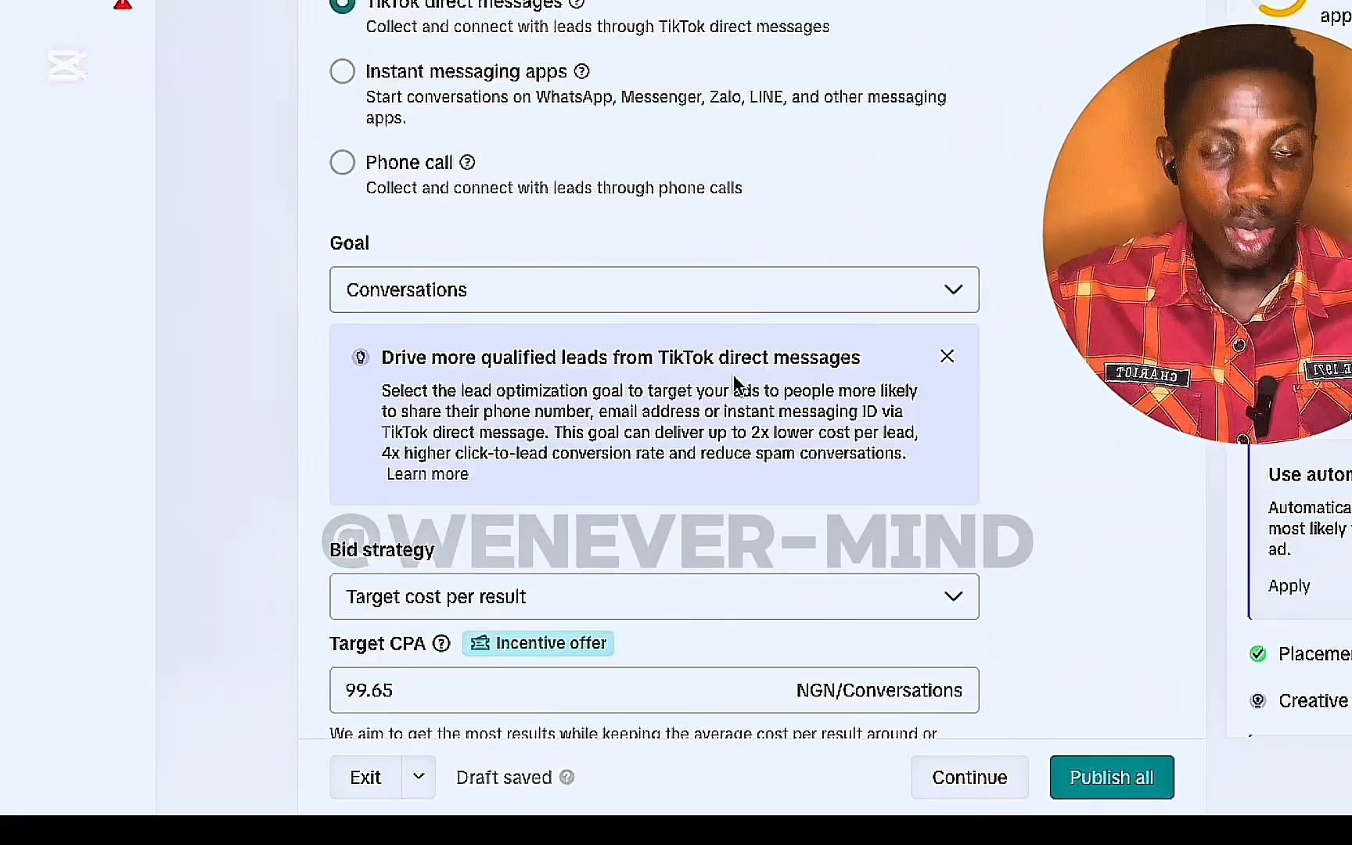
{"action": "scroll", "coordinate": [734, 382], "scroll_direction": "down", "scroll_amount": 15}
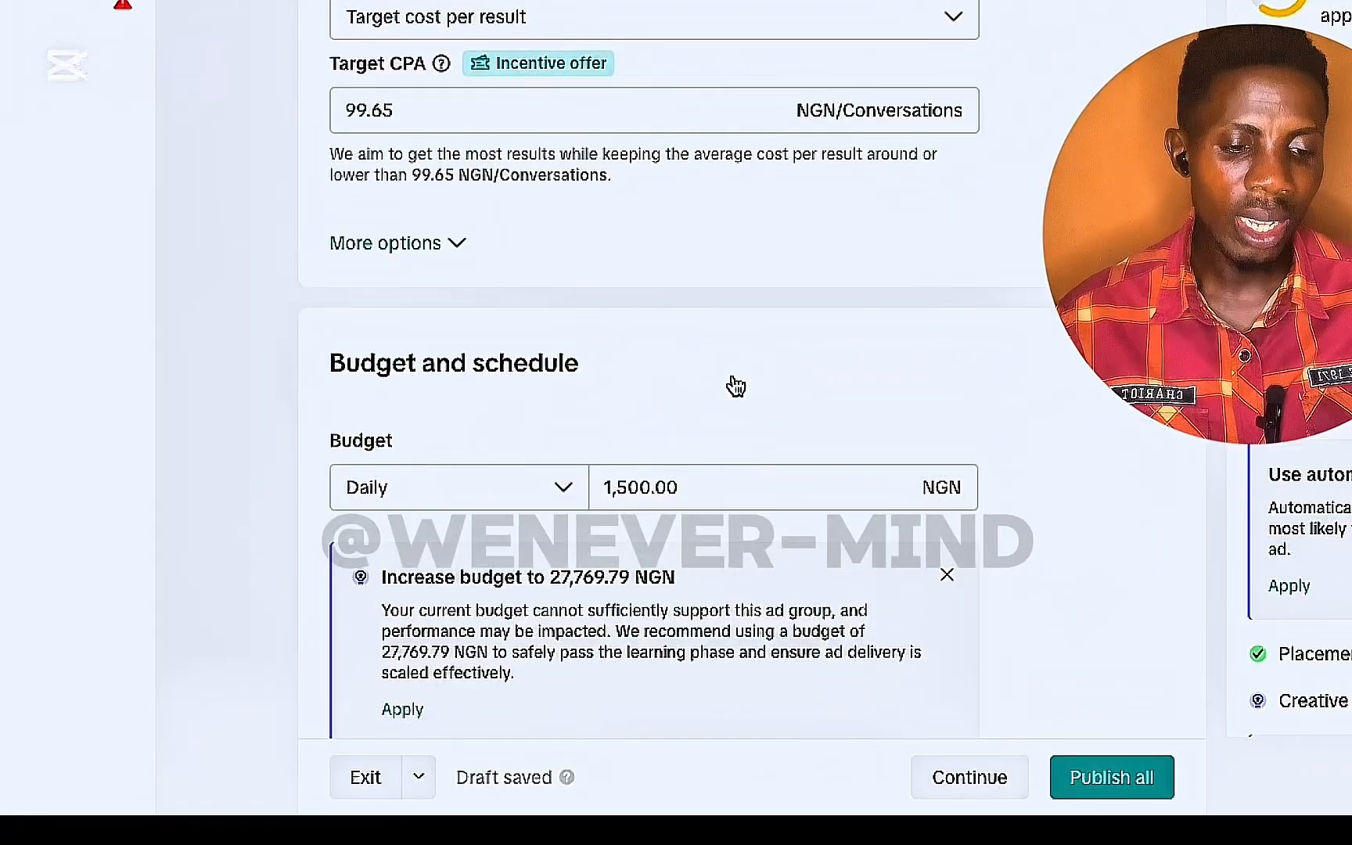
{"action": "scroll", "coordinate": [734, 382], "scroll_direction": "down", "scroll_amount": 20}
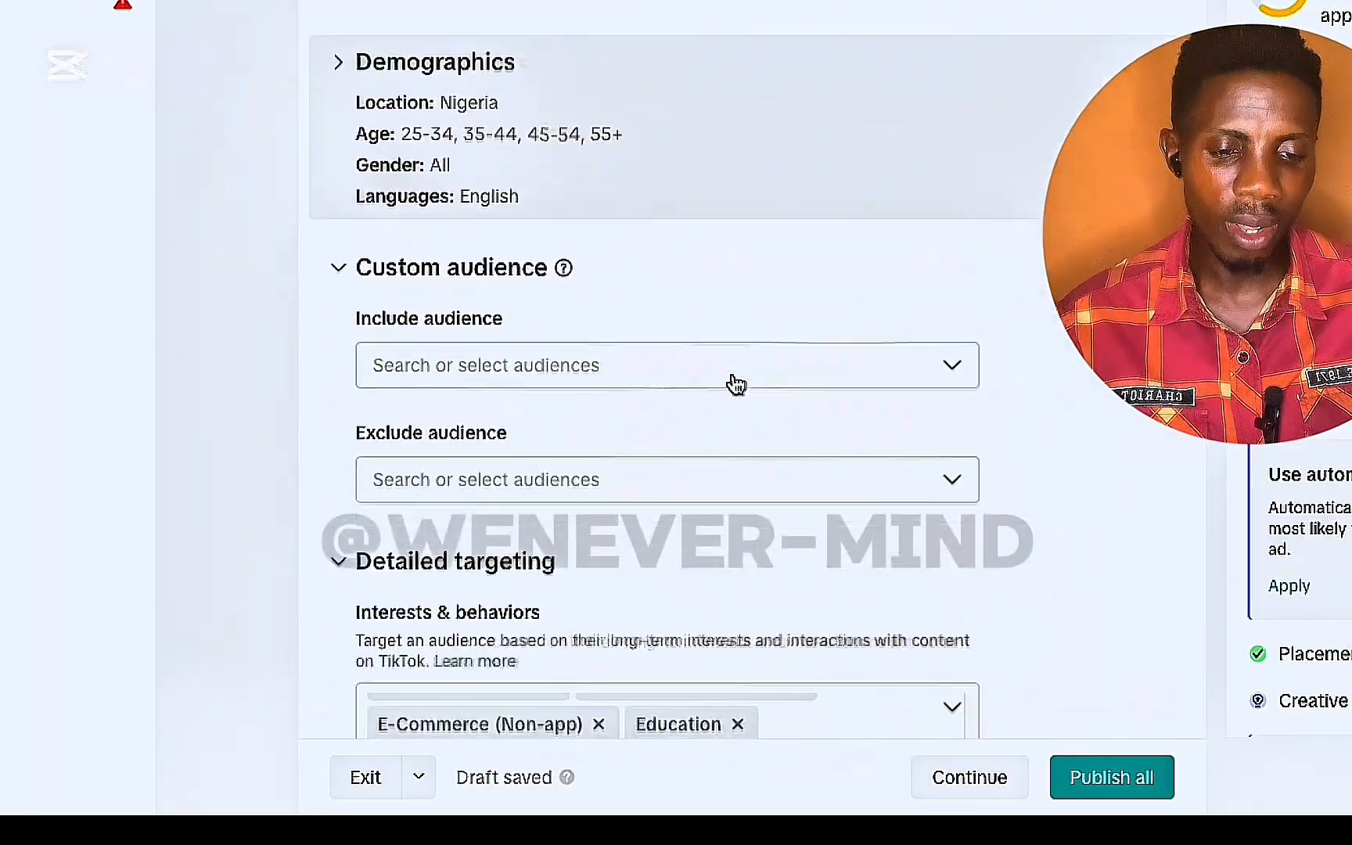
{"action": "scroll", "coordinate": [749, 365], "scroll_direction": "down", "scroll_amount": 8}
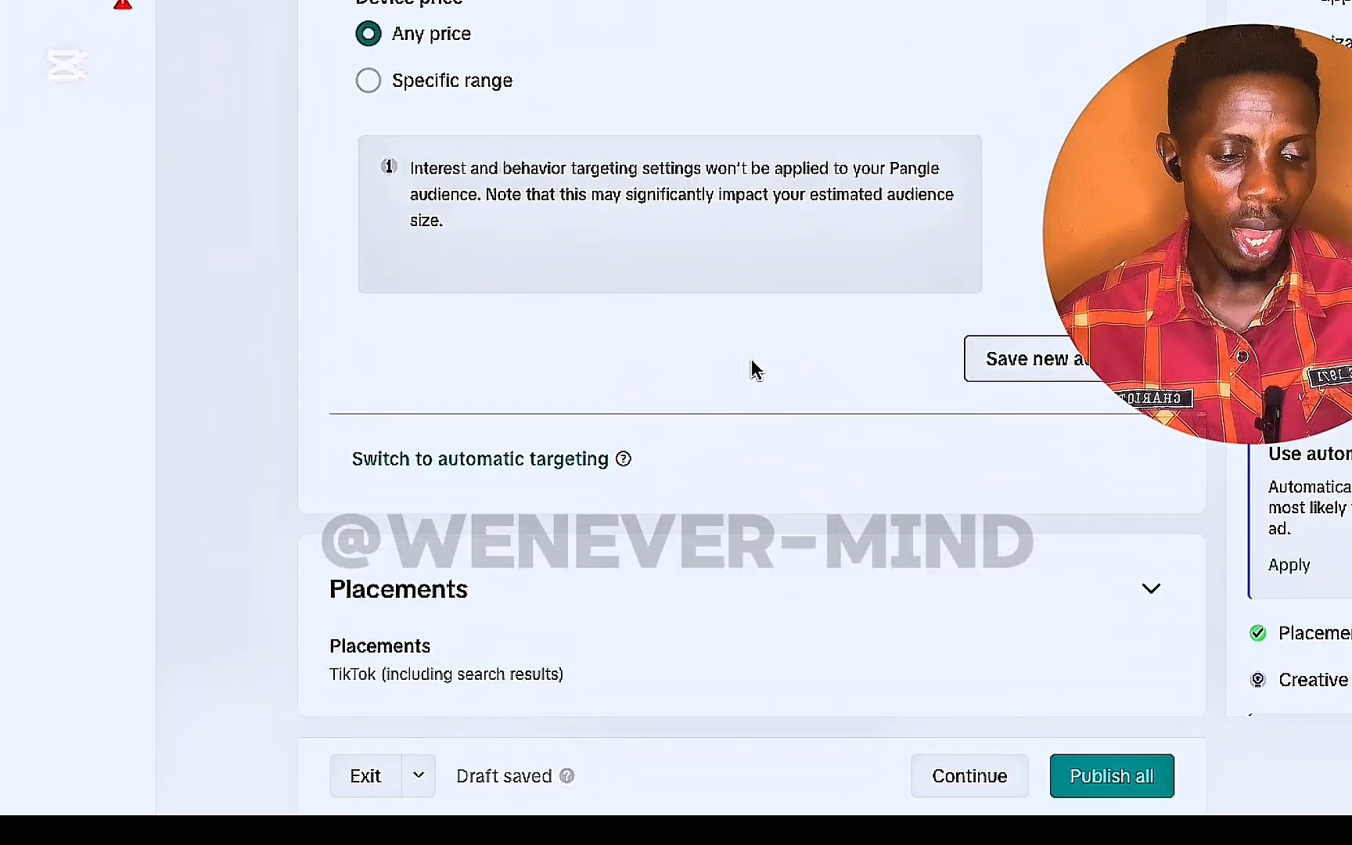